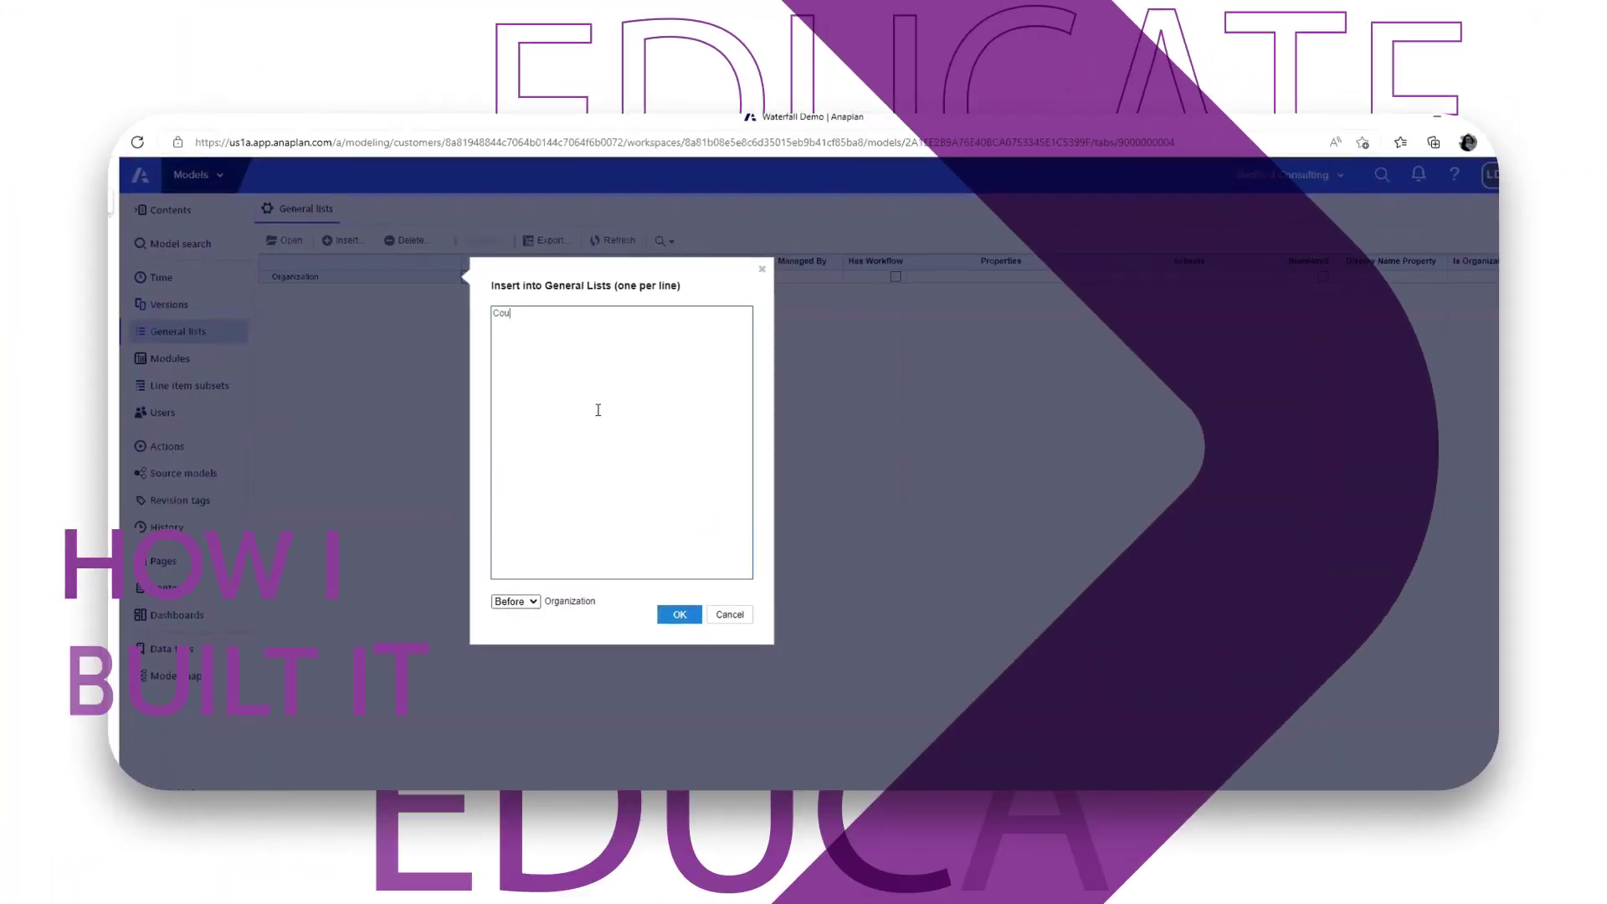
# - Open the Insert into General Lists dialog from the model's General lists page
pyautogui.write('nt')
pyautogui.click(680, 615)
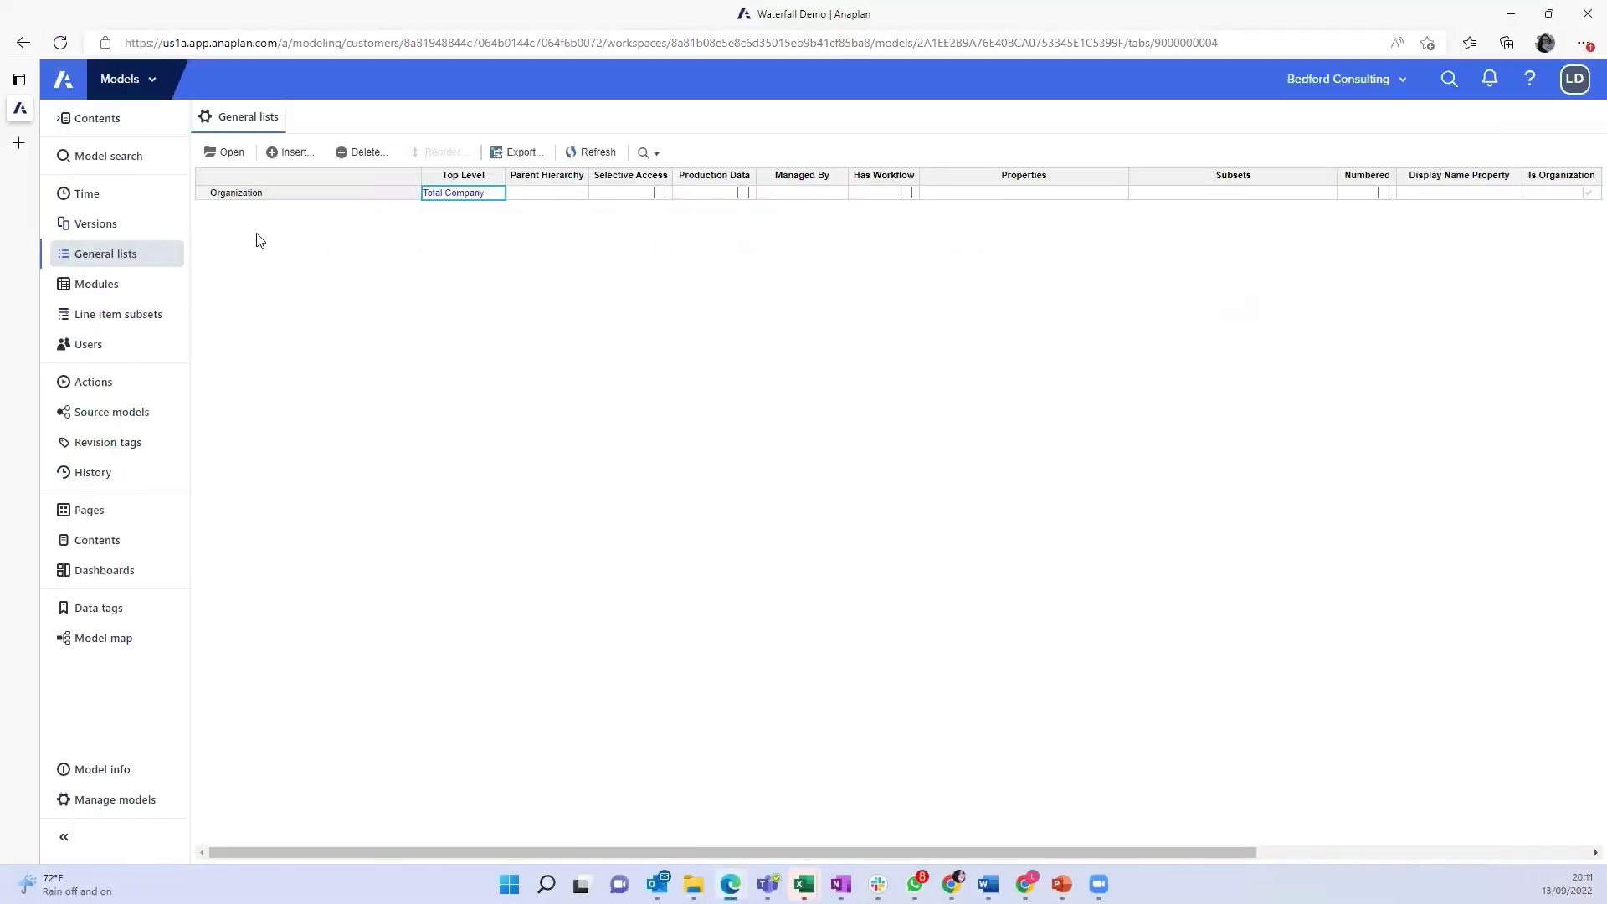
# - Add a Count general list and set its top level to Total
pyautogui.click(285, 159)
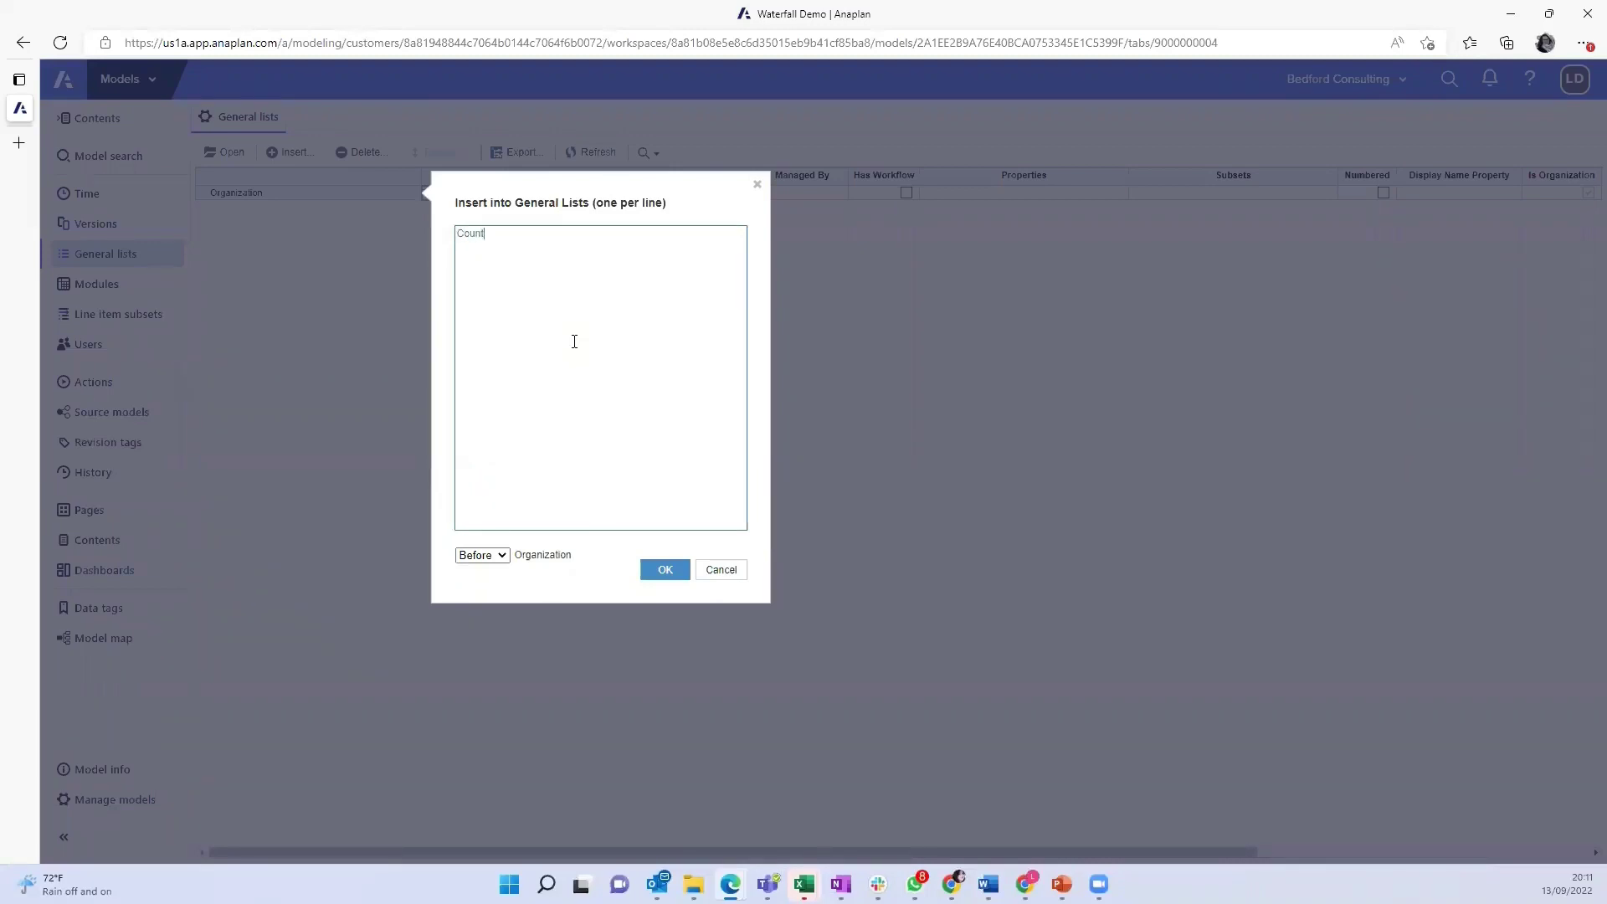
pyautogui.click(667, 573)
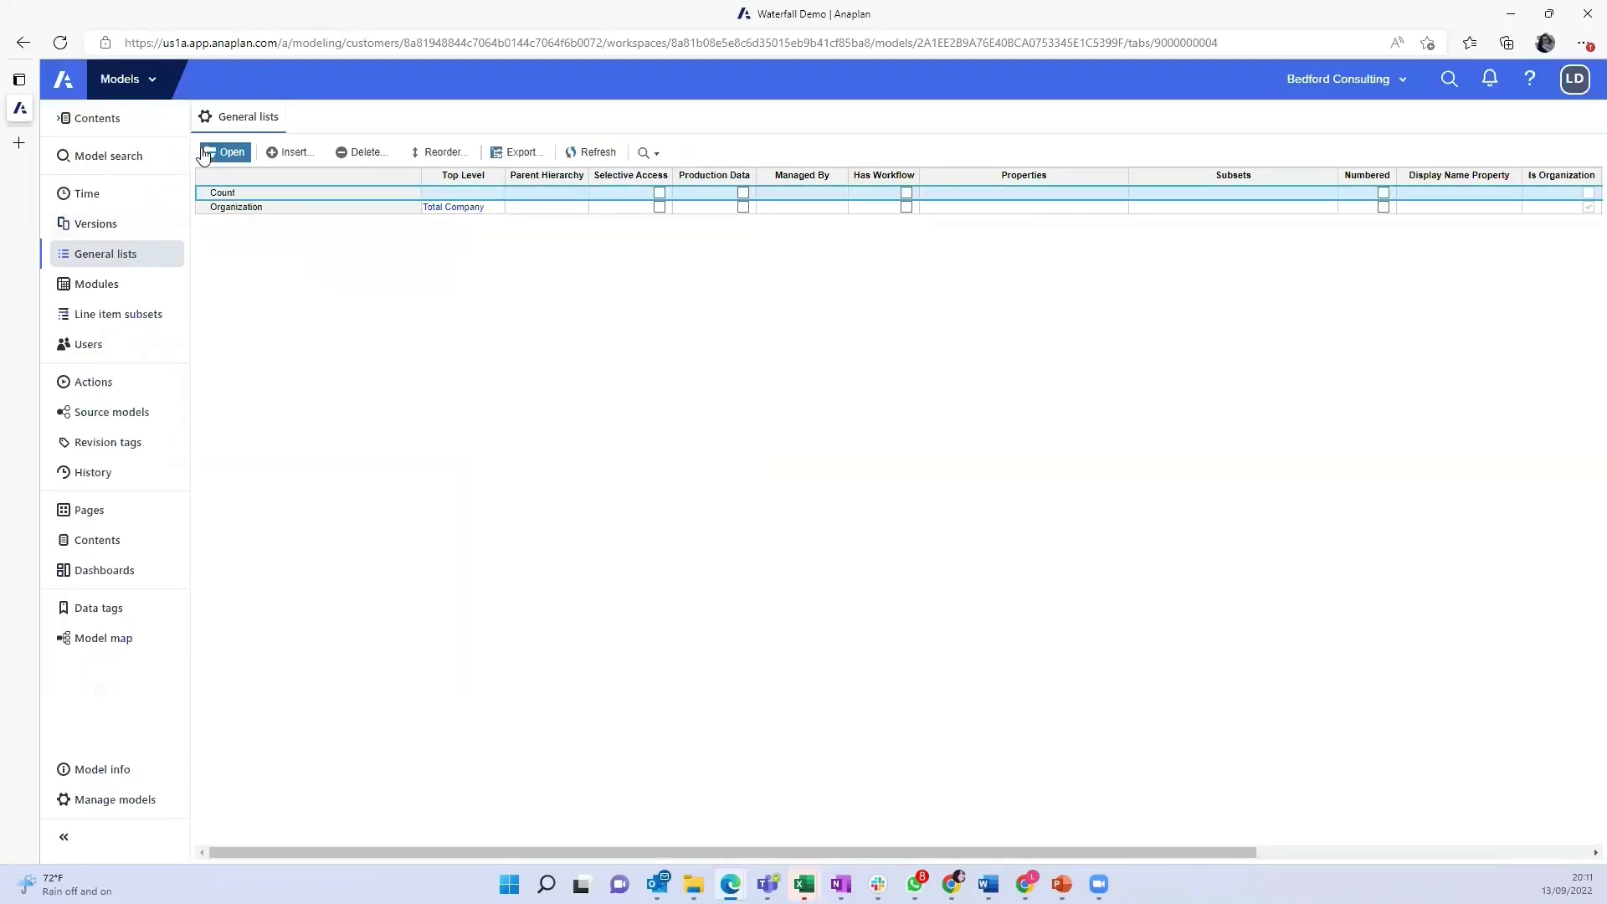
pyautogui.click(480, 196)
pyautogui.write('Total')
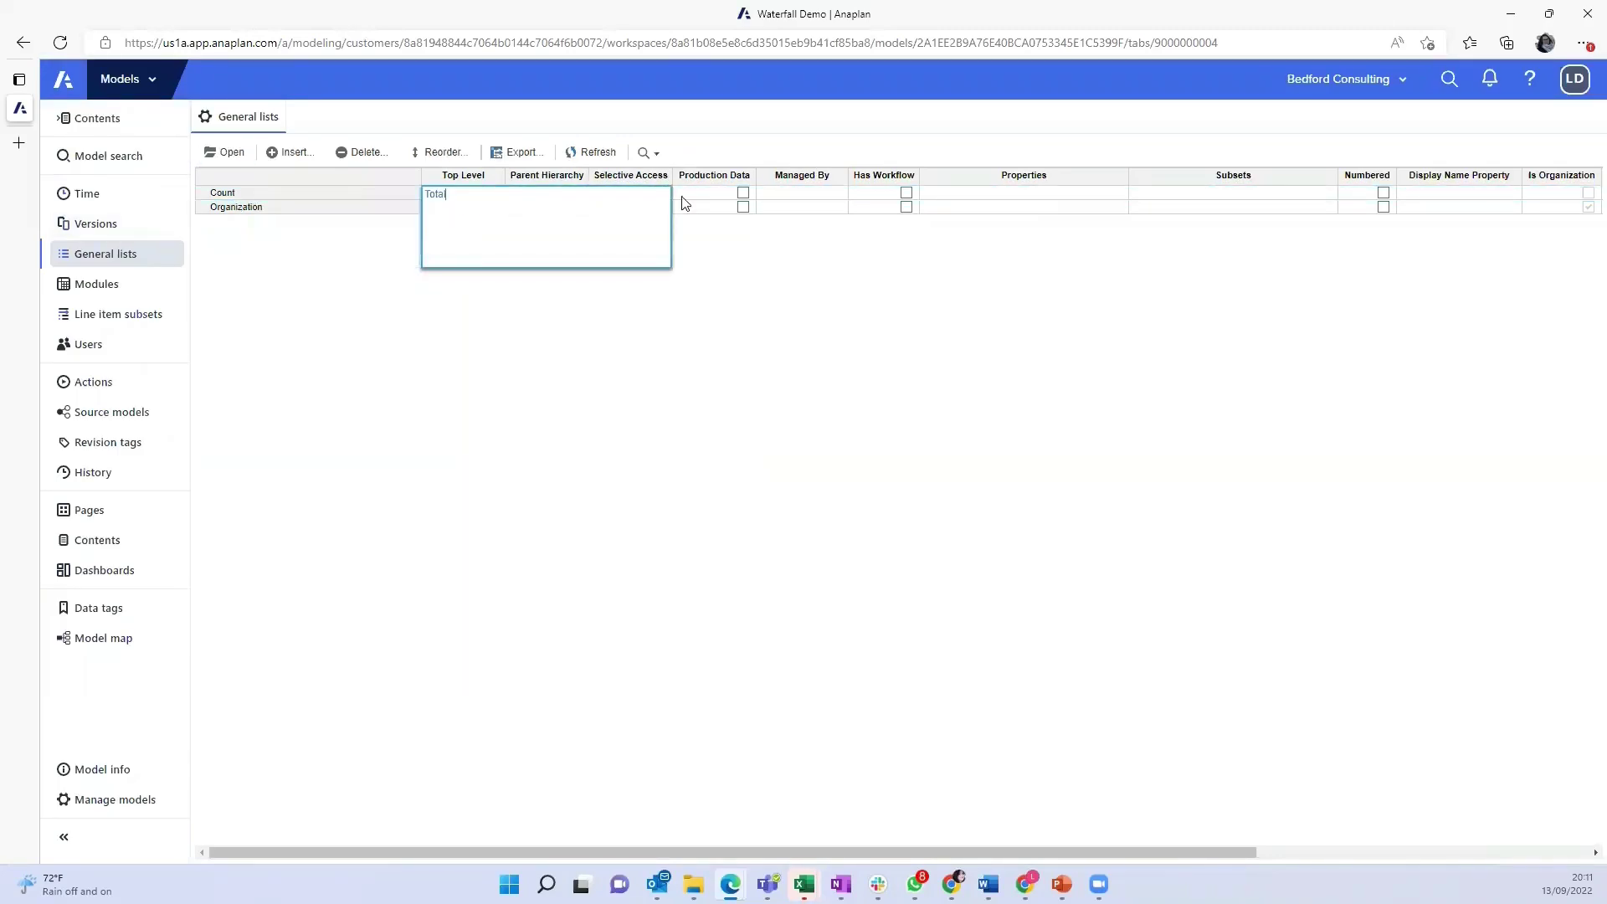
pyautogui.press('Return')
# - Open the Count list and bring up its item-insert dialog
pyautogui.click(242, 192)
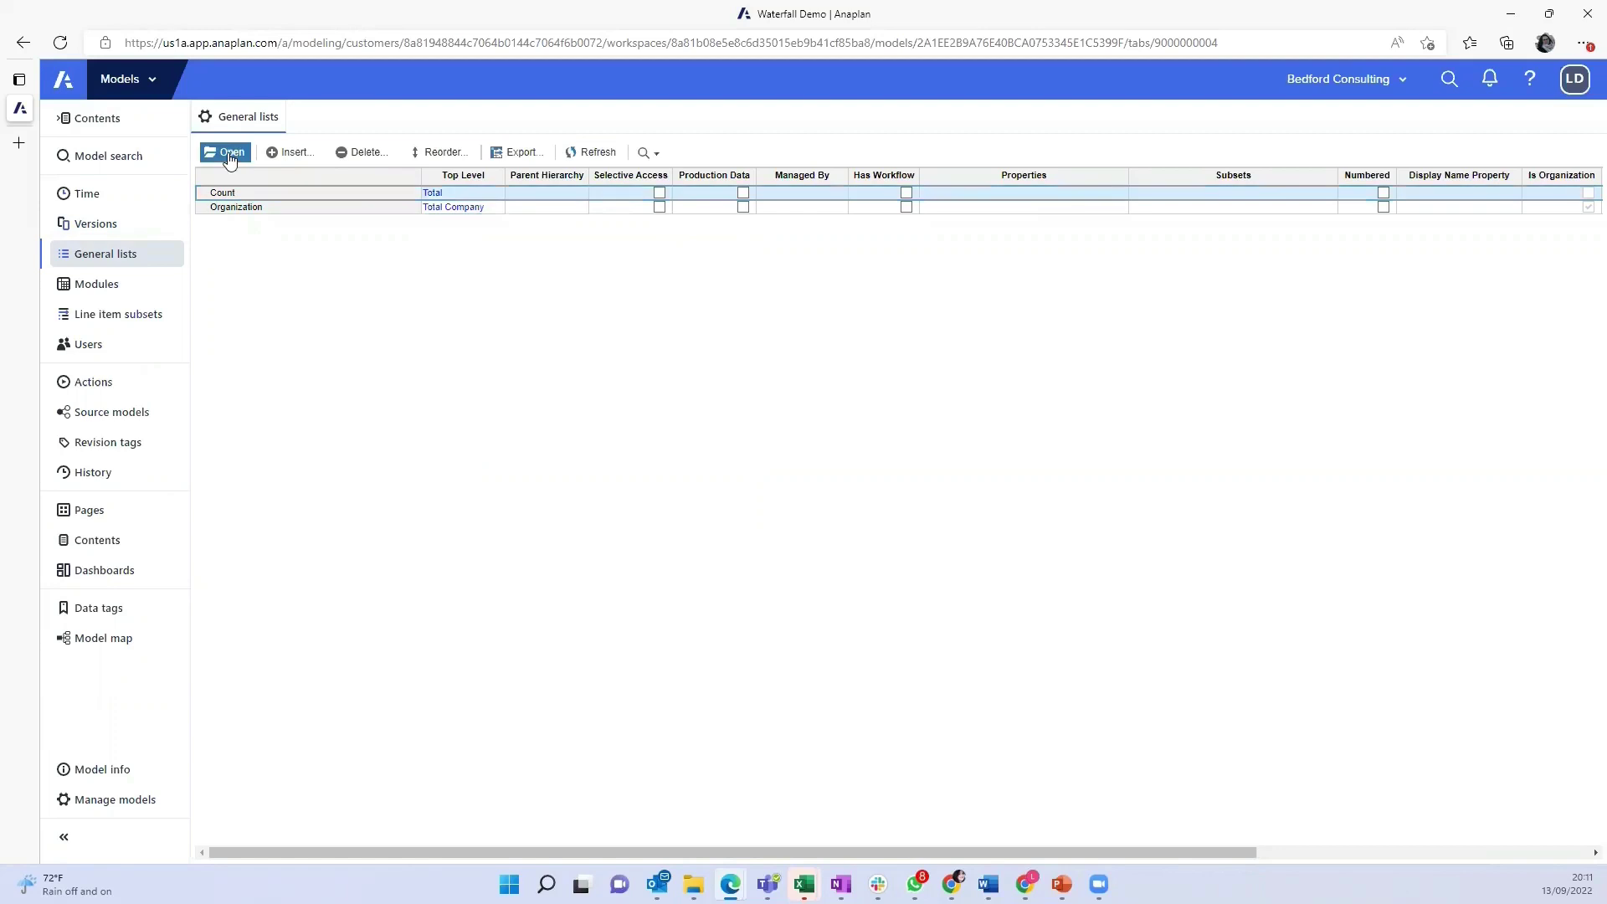
pyautogui.click(224, 152)
pyautogui.click(376, 174)
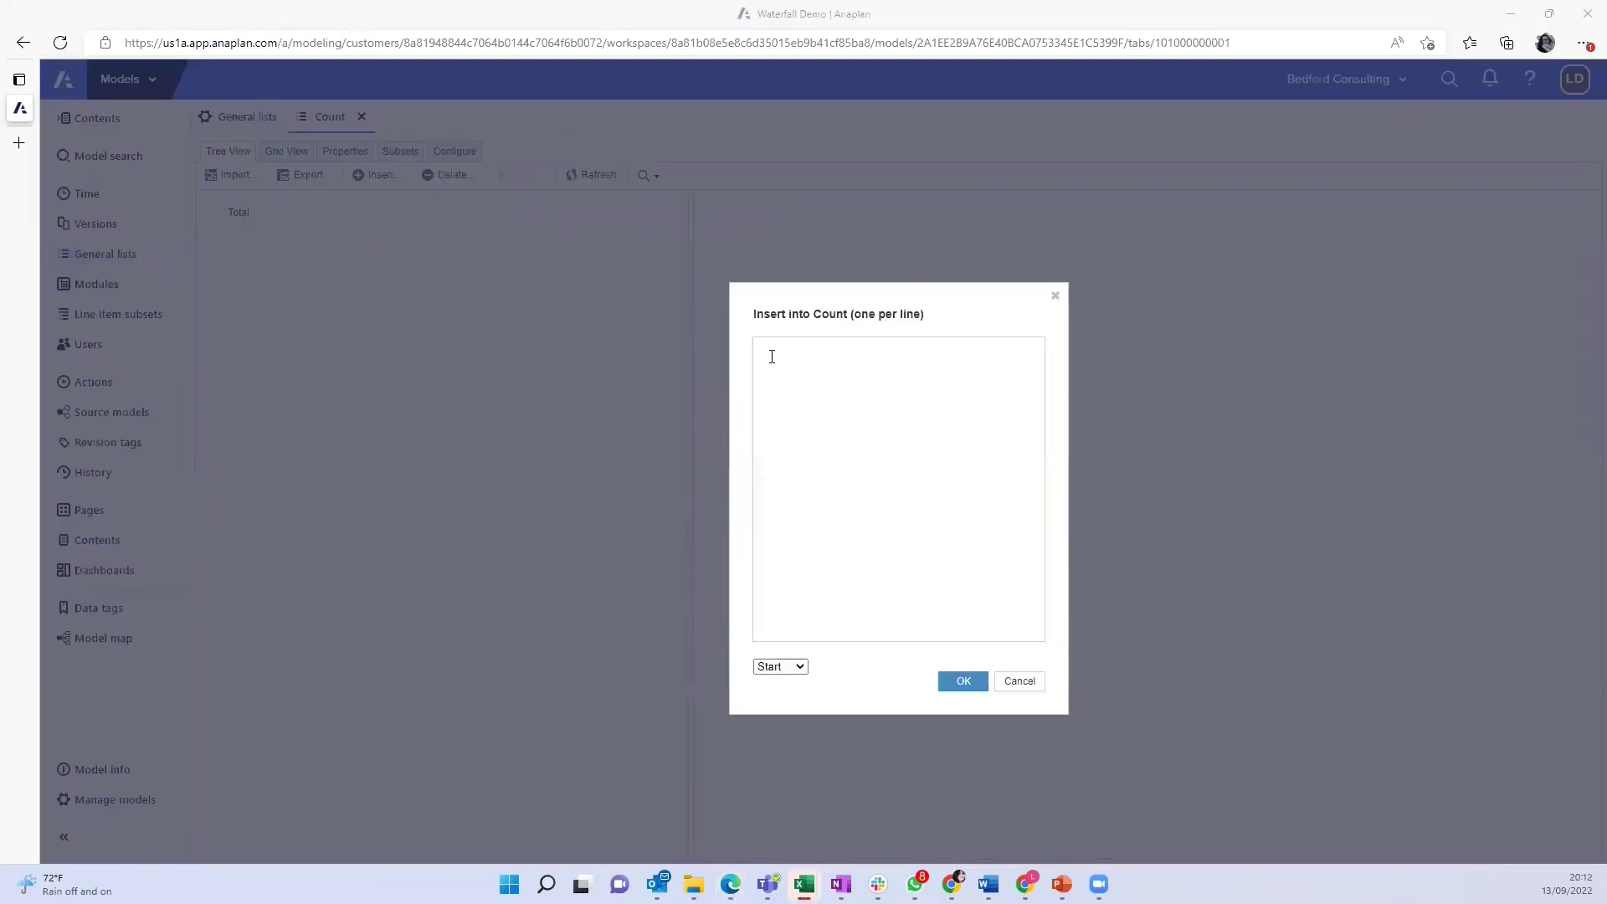
# - Paste and insert the twelve Count items +0 through +11
pyautogui.click(890, 427)
pyautogui.write('+0 +1 +2 +3 +4 +5 +6 +7 +8 +9 +10 +11')
pyautogui.click(963, 683)
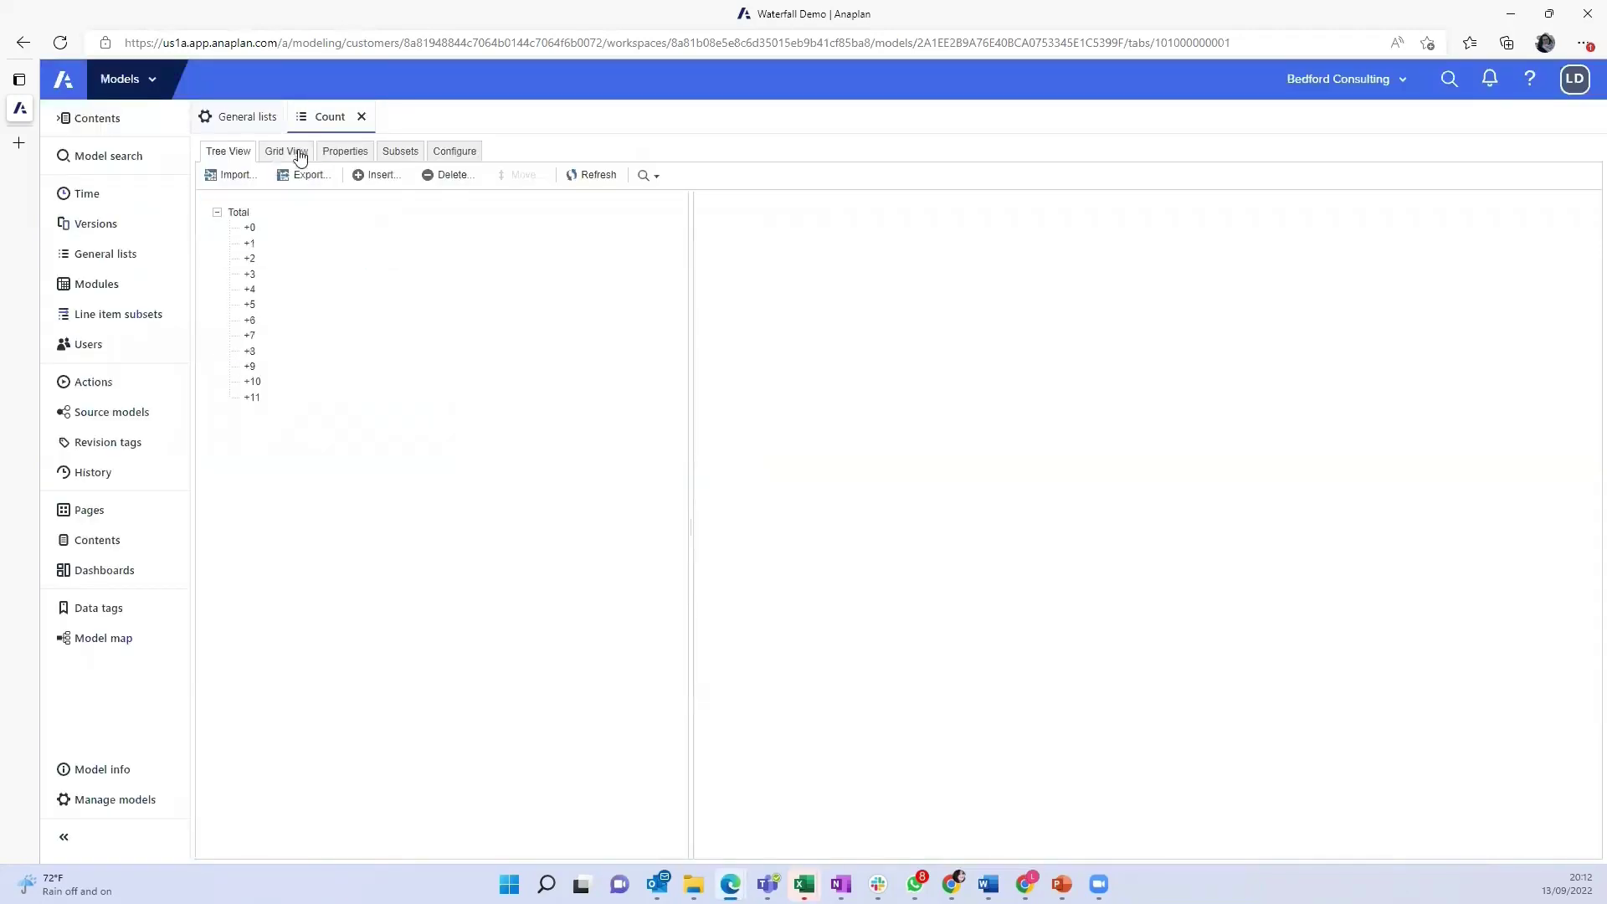
# - In Grid View, paste codes 0 to 11 into the Count items' Code column
pyautogui.click(293, 153)
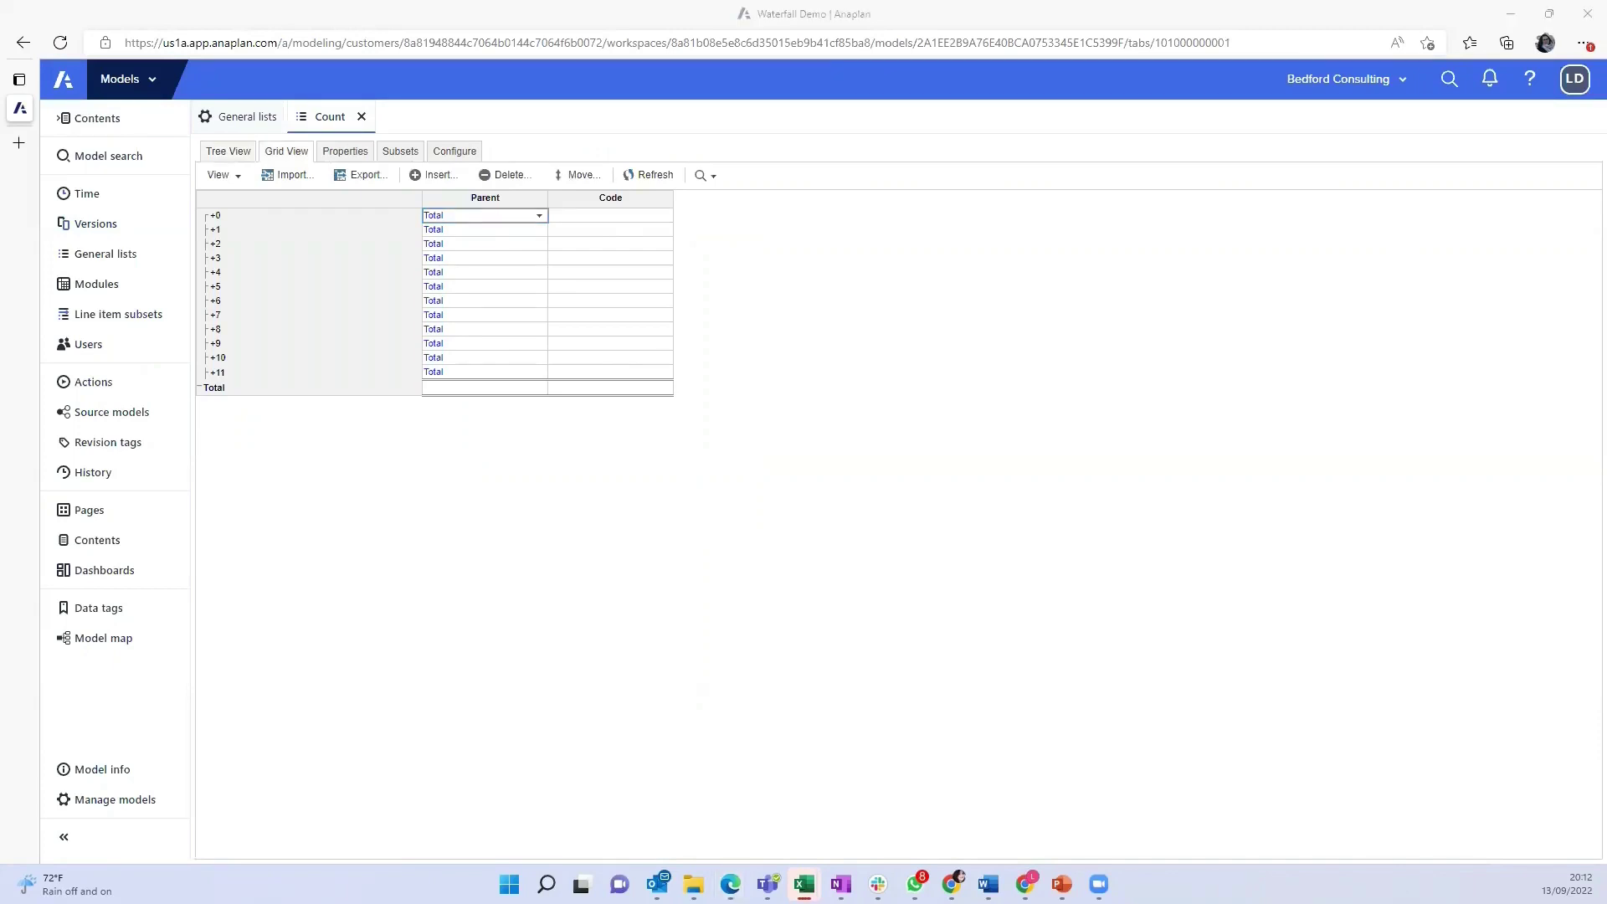
pyautogui.click(610, 219)
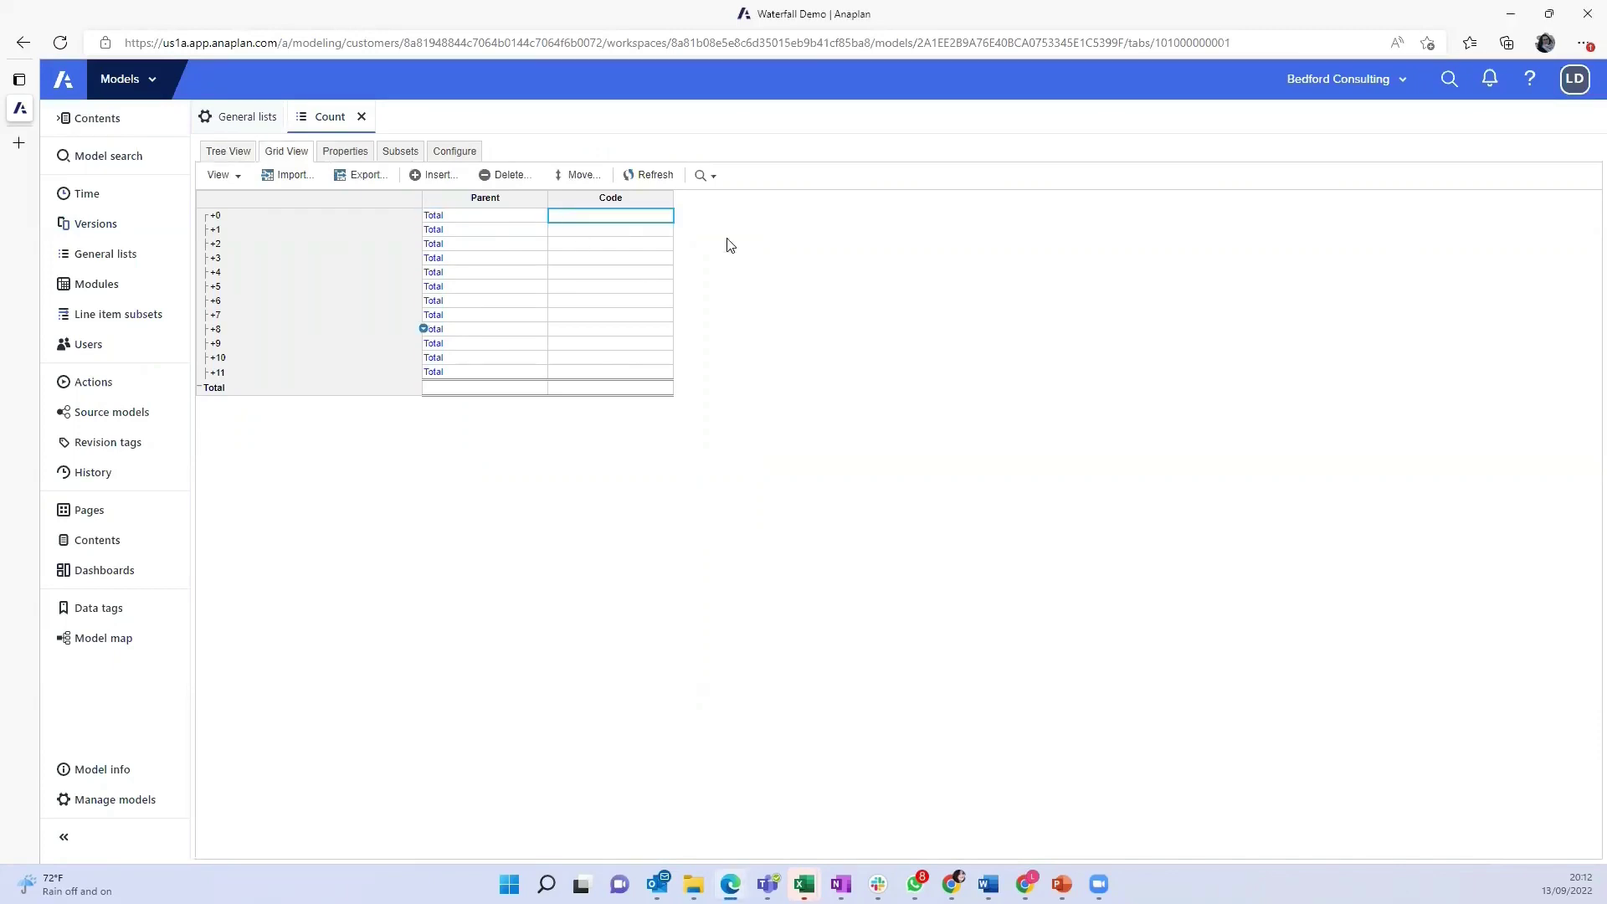
pyautogui.hotkey('ctrl', 'v')
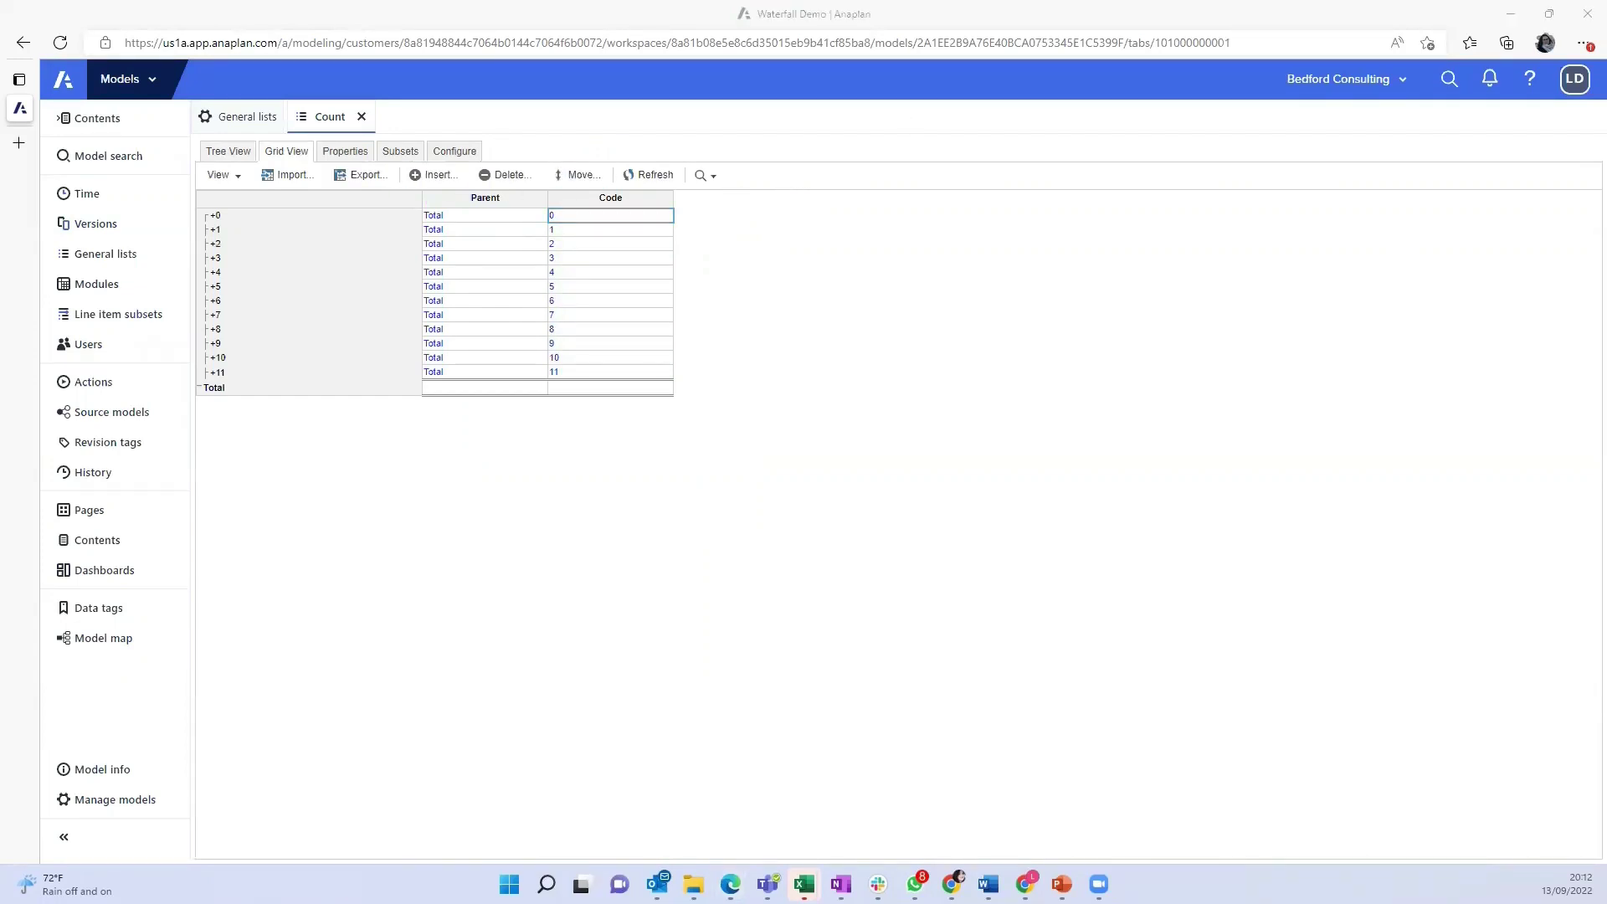
# - Open PRO01. Count and give the Code Value line item the formula VALUE(Code)
pyautogui.click(117, 283)
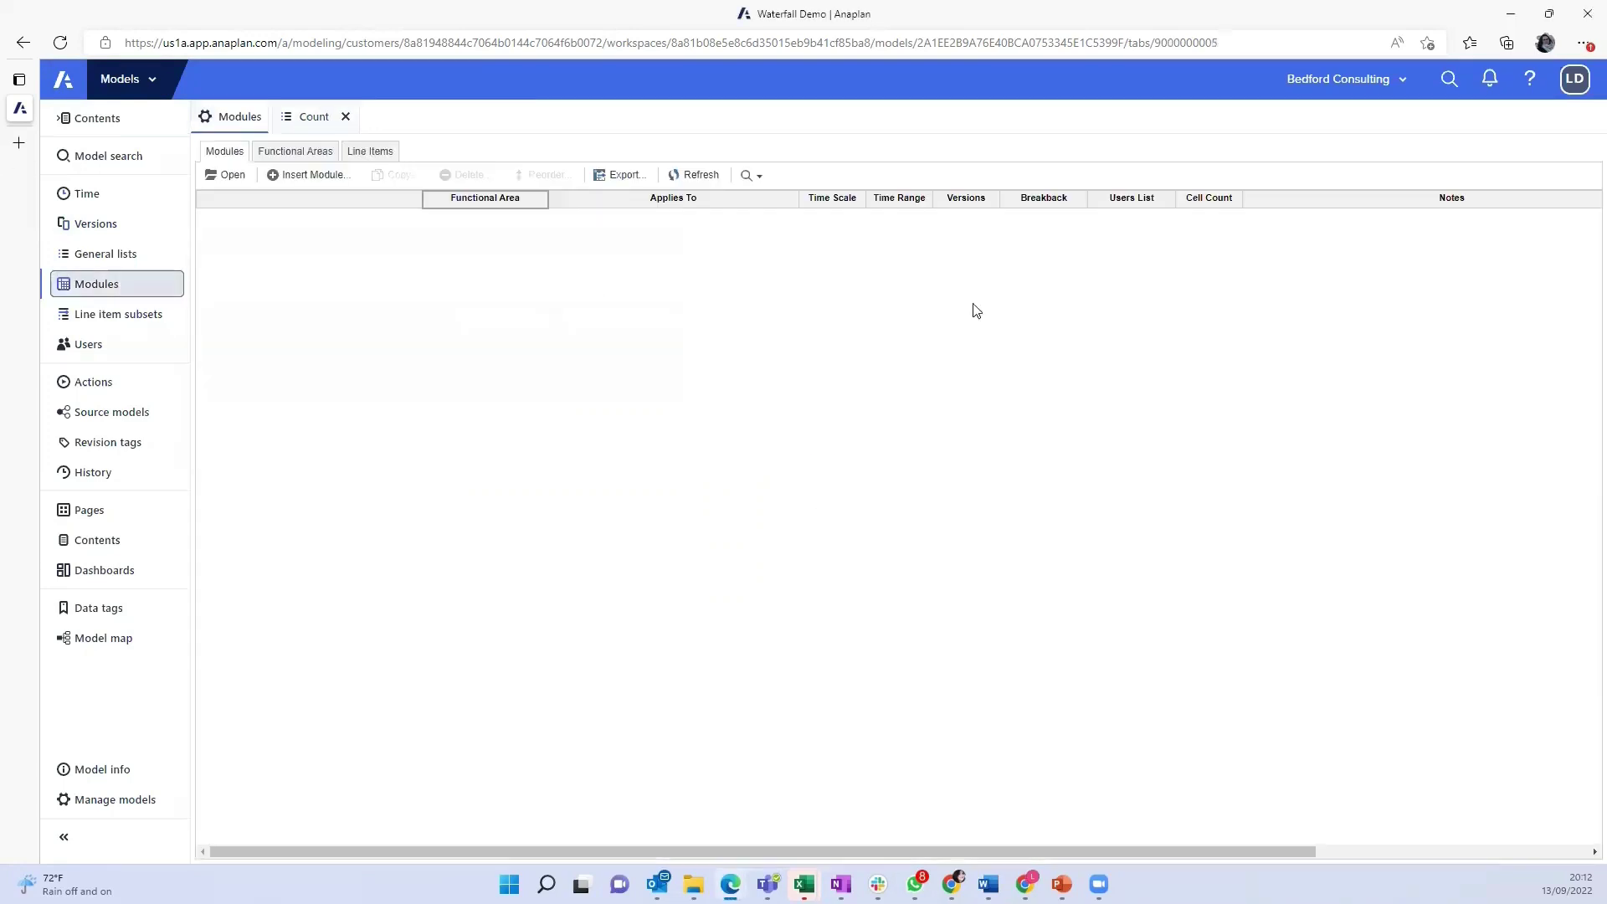
pyautogui.click(643, 300)
pyautogui.click(541, 205)
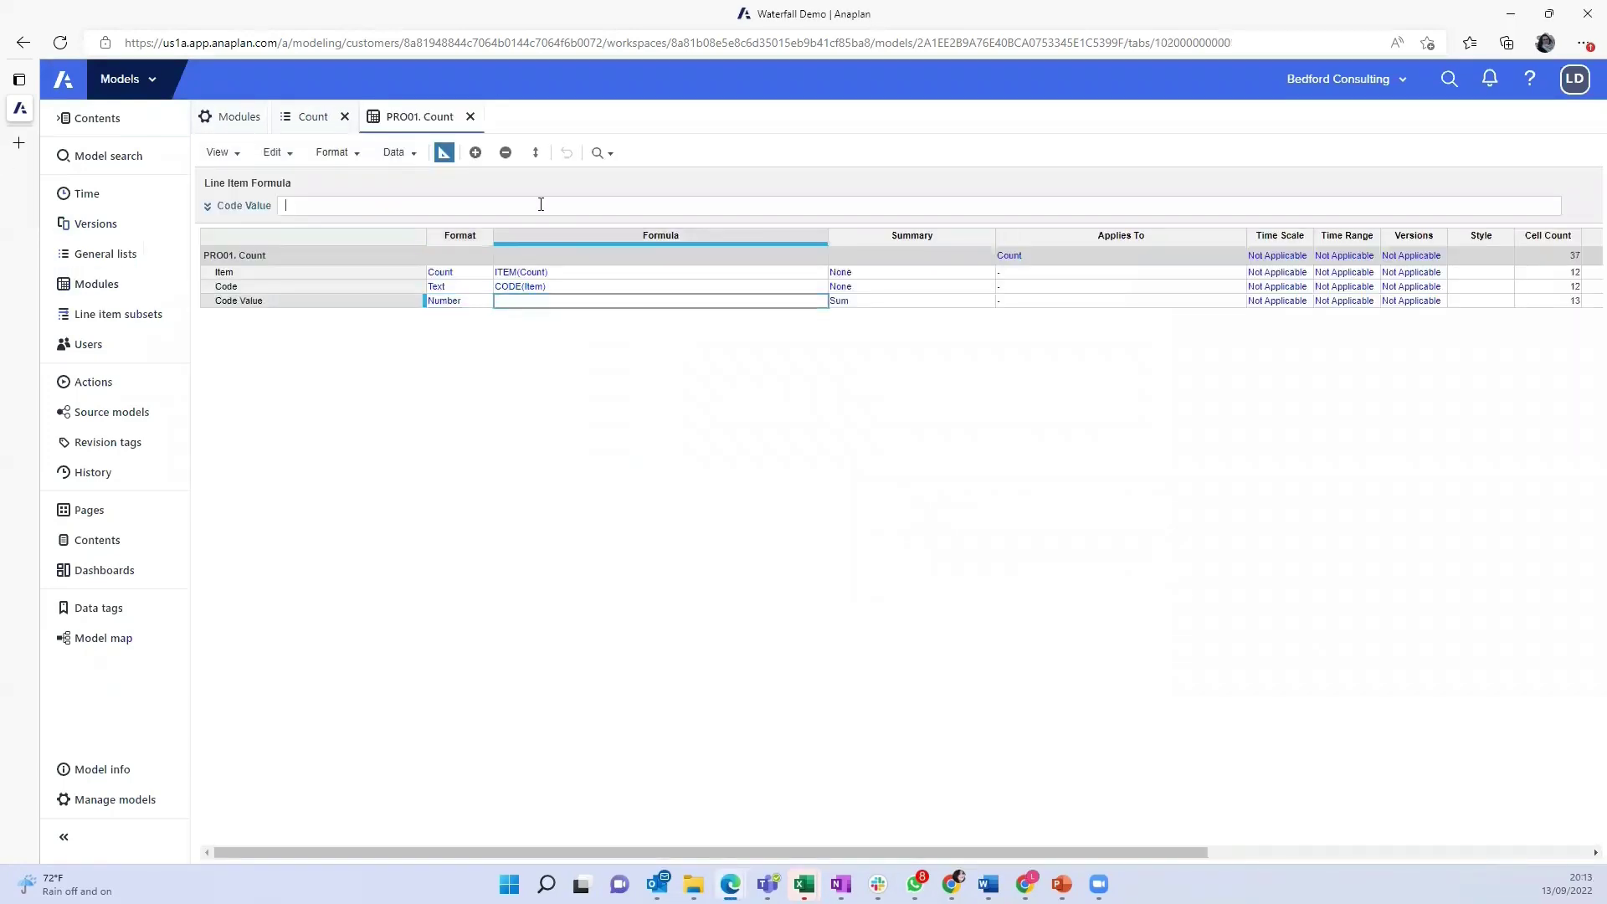
pyautogui.write('value(')
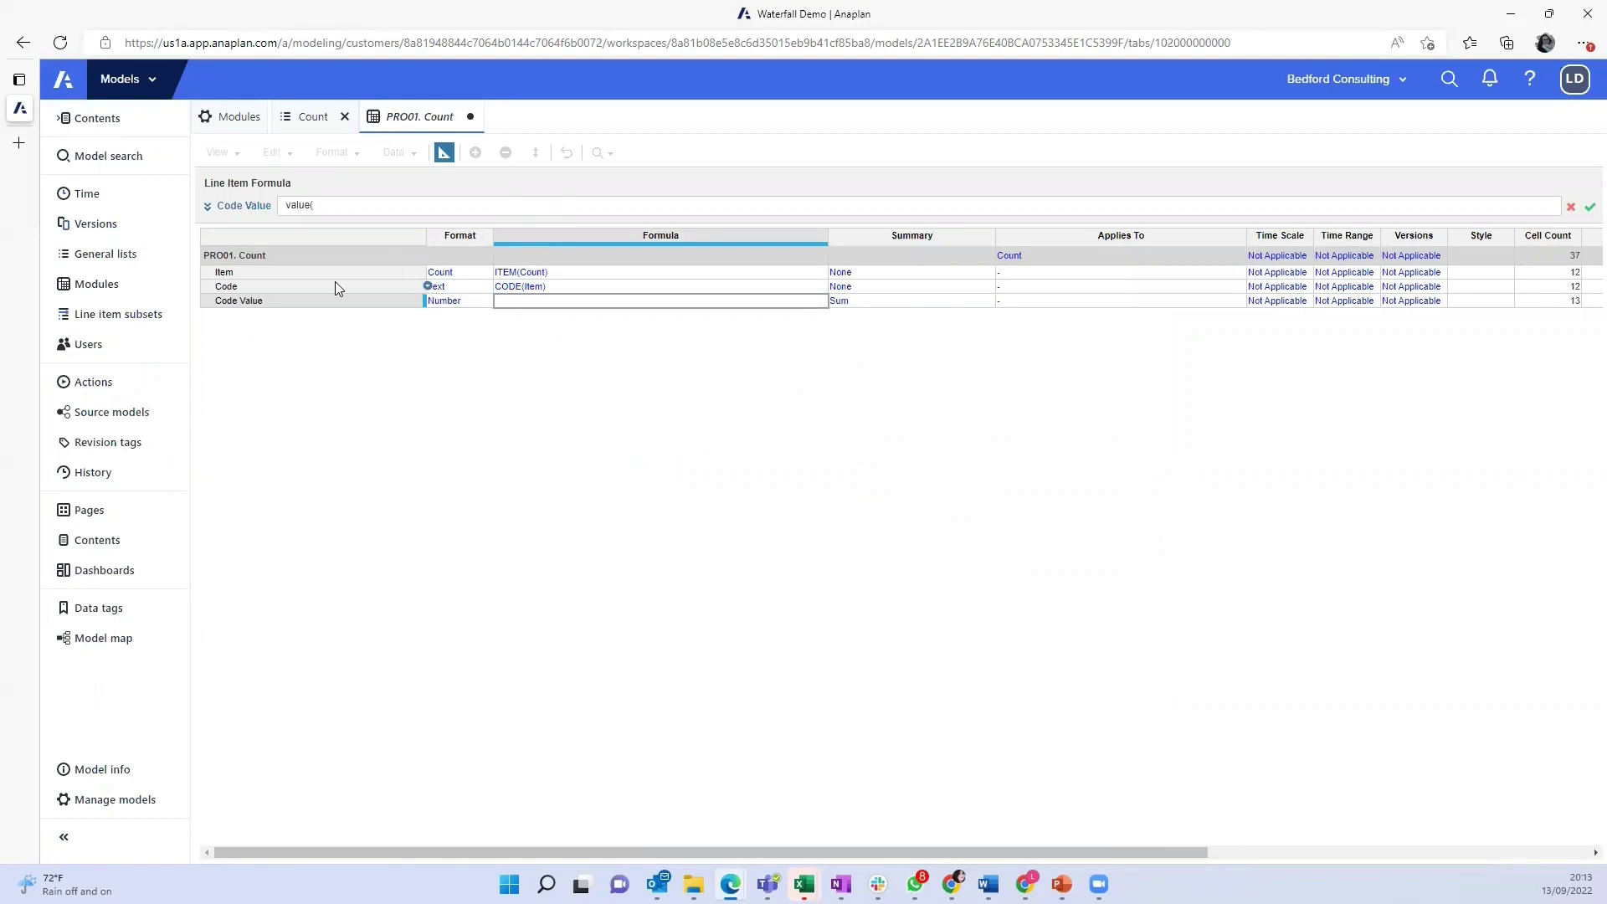
pyautogui.click(335, 285)
pyautogui.write(')')
pyautogui.press('Return')
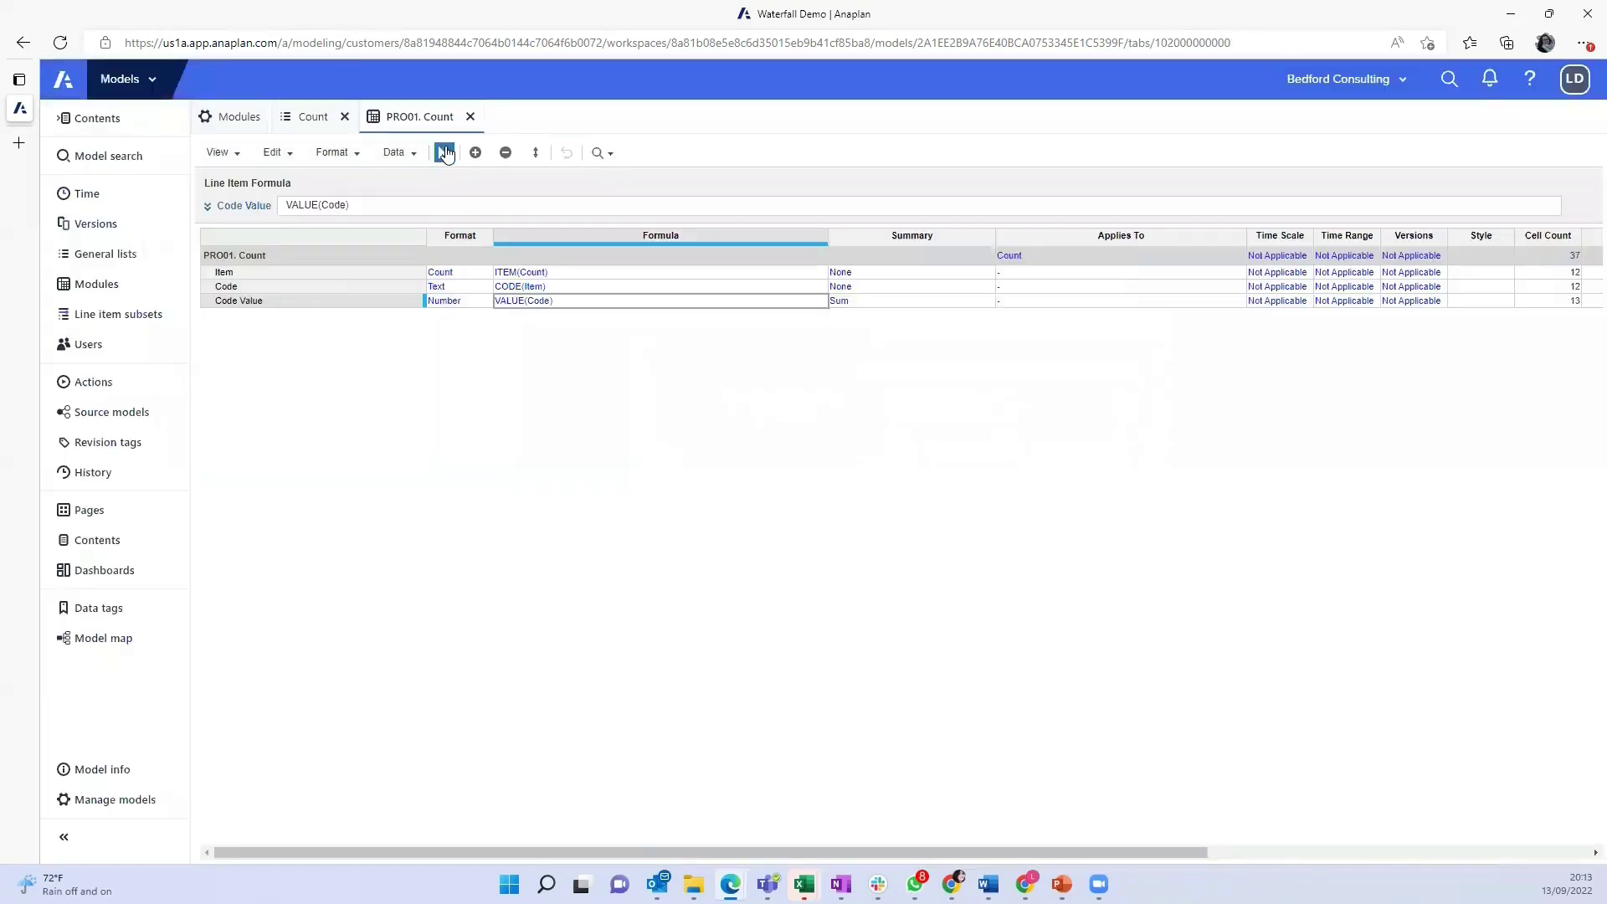
# - Copy the Code line item's None summary onto Code Value and check the grid
pyautogui.click(444, 152)
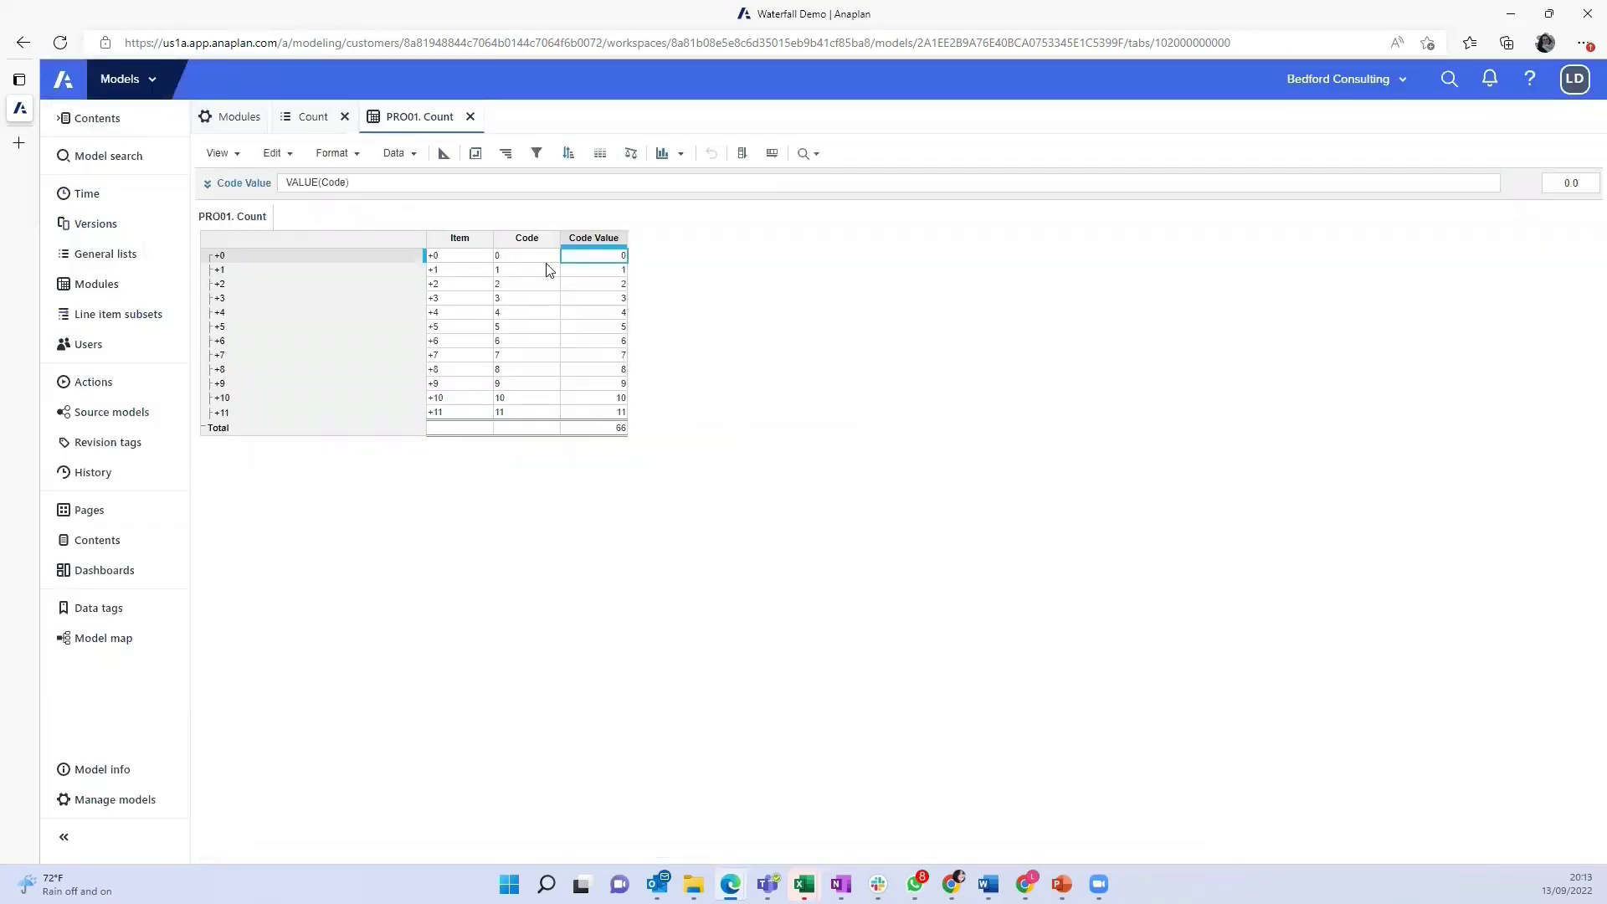
pyautogui.click(444, 152)
pyautogui.click(892, 287)
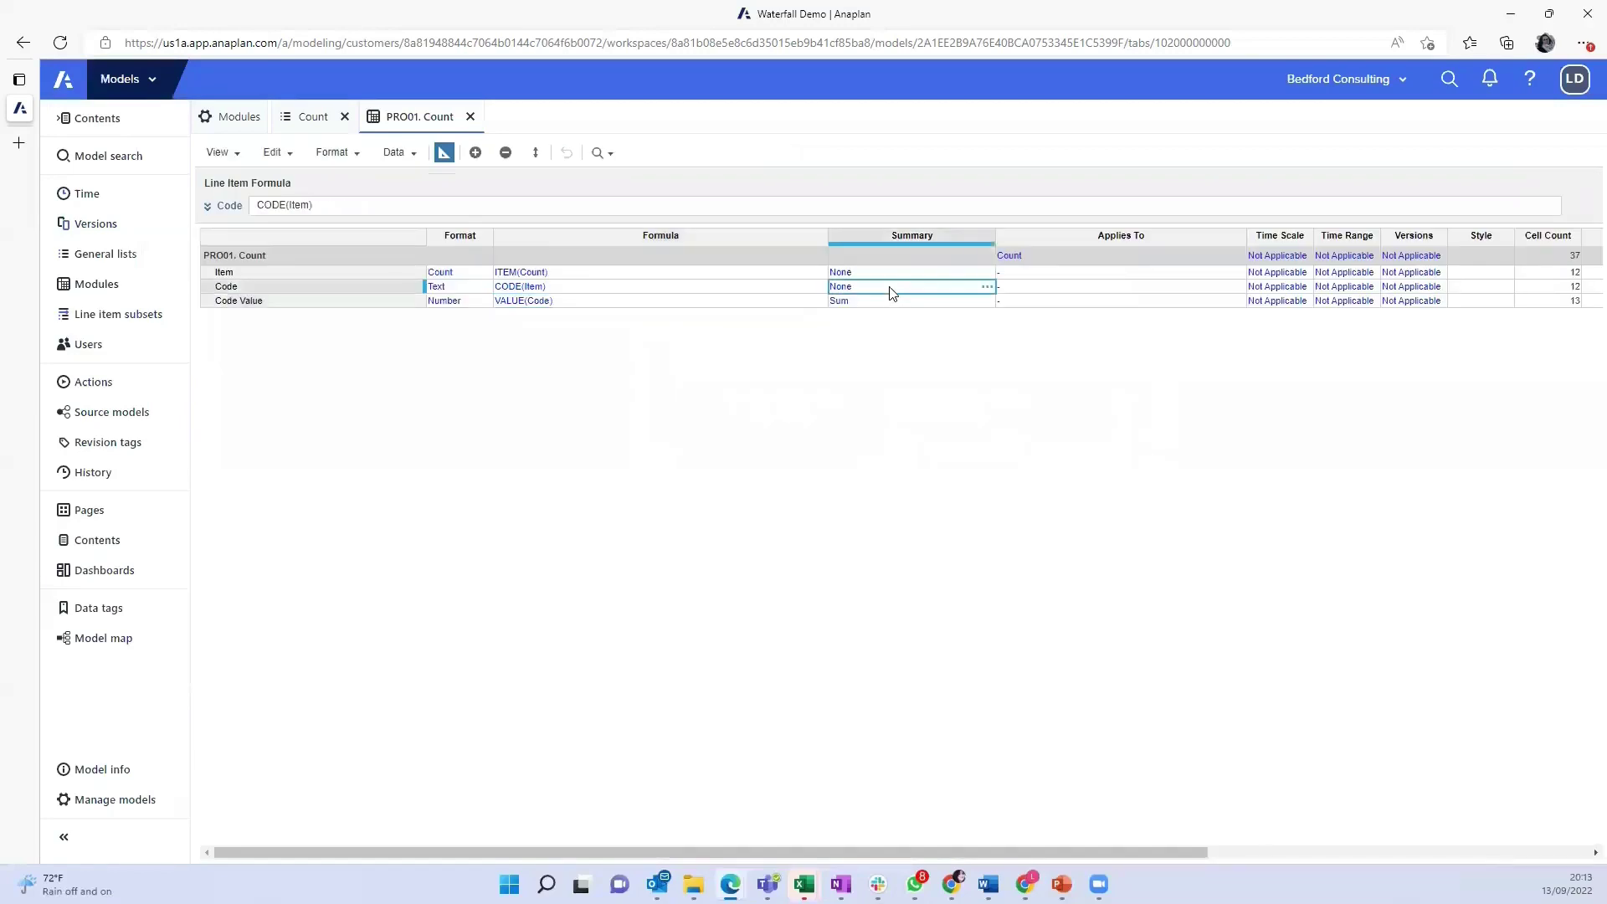
pyautogui.hotkey('ctrl', 'c')
pyautogui.click(881, 302)
pyautogui.click(444, 153)
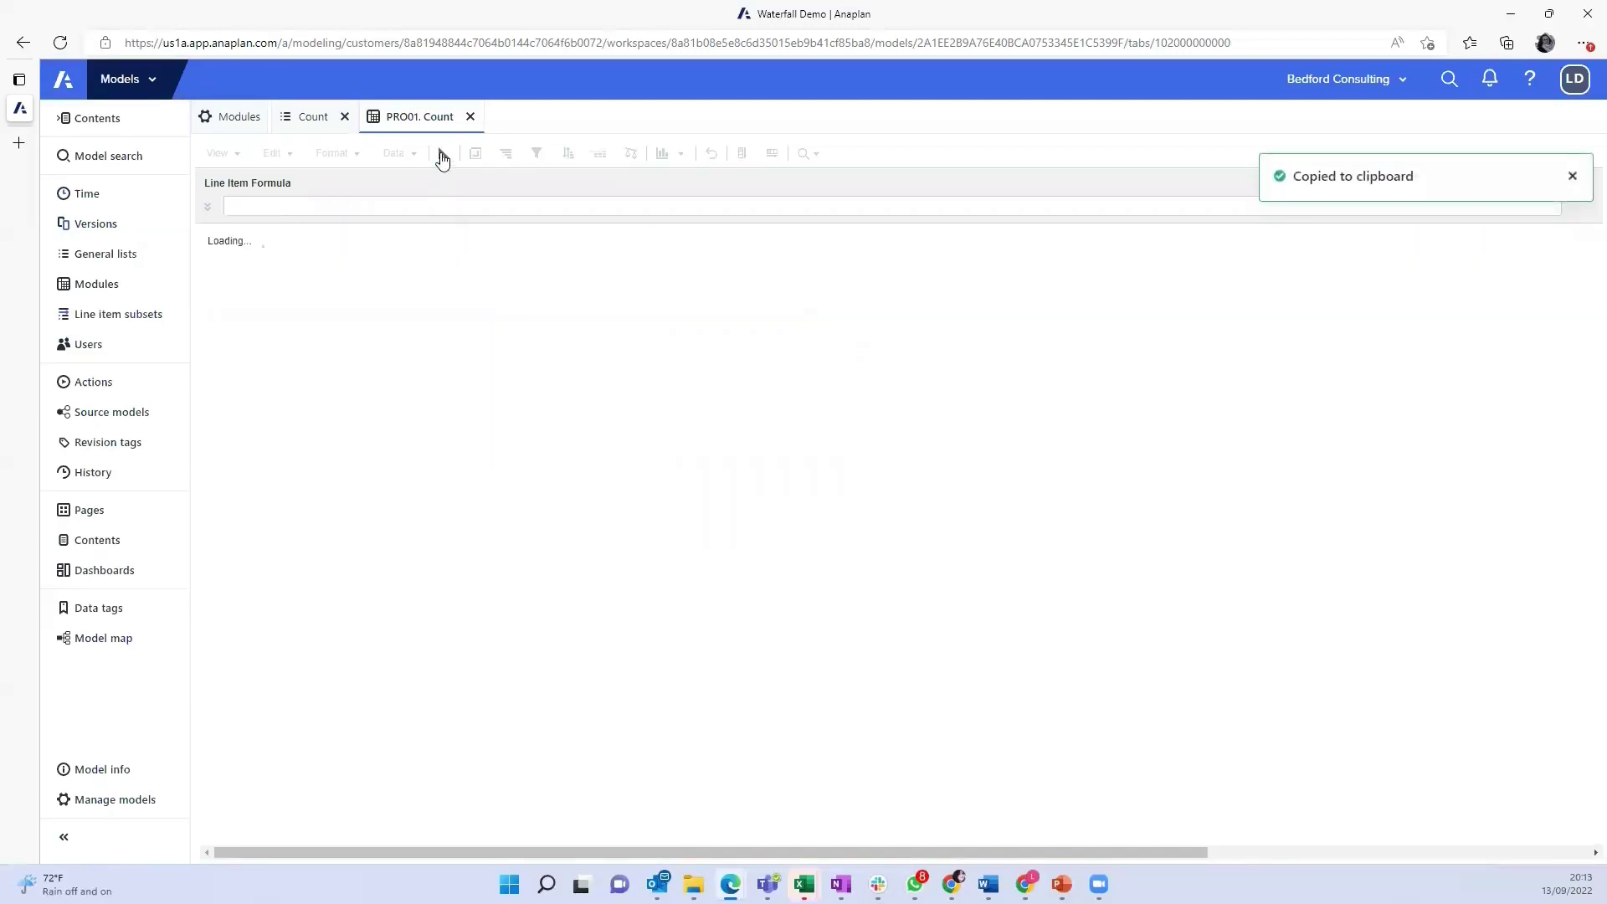
# - Insert module WFC01. New Clients with a single New Clients line item by month
pyautogui.click(224, 118)
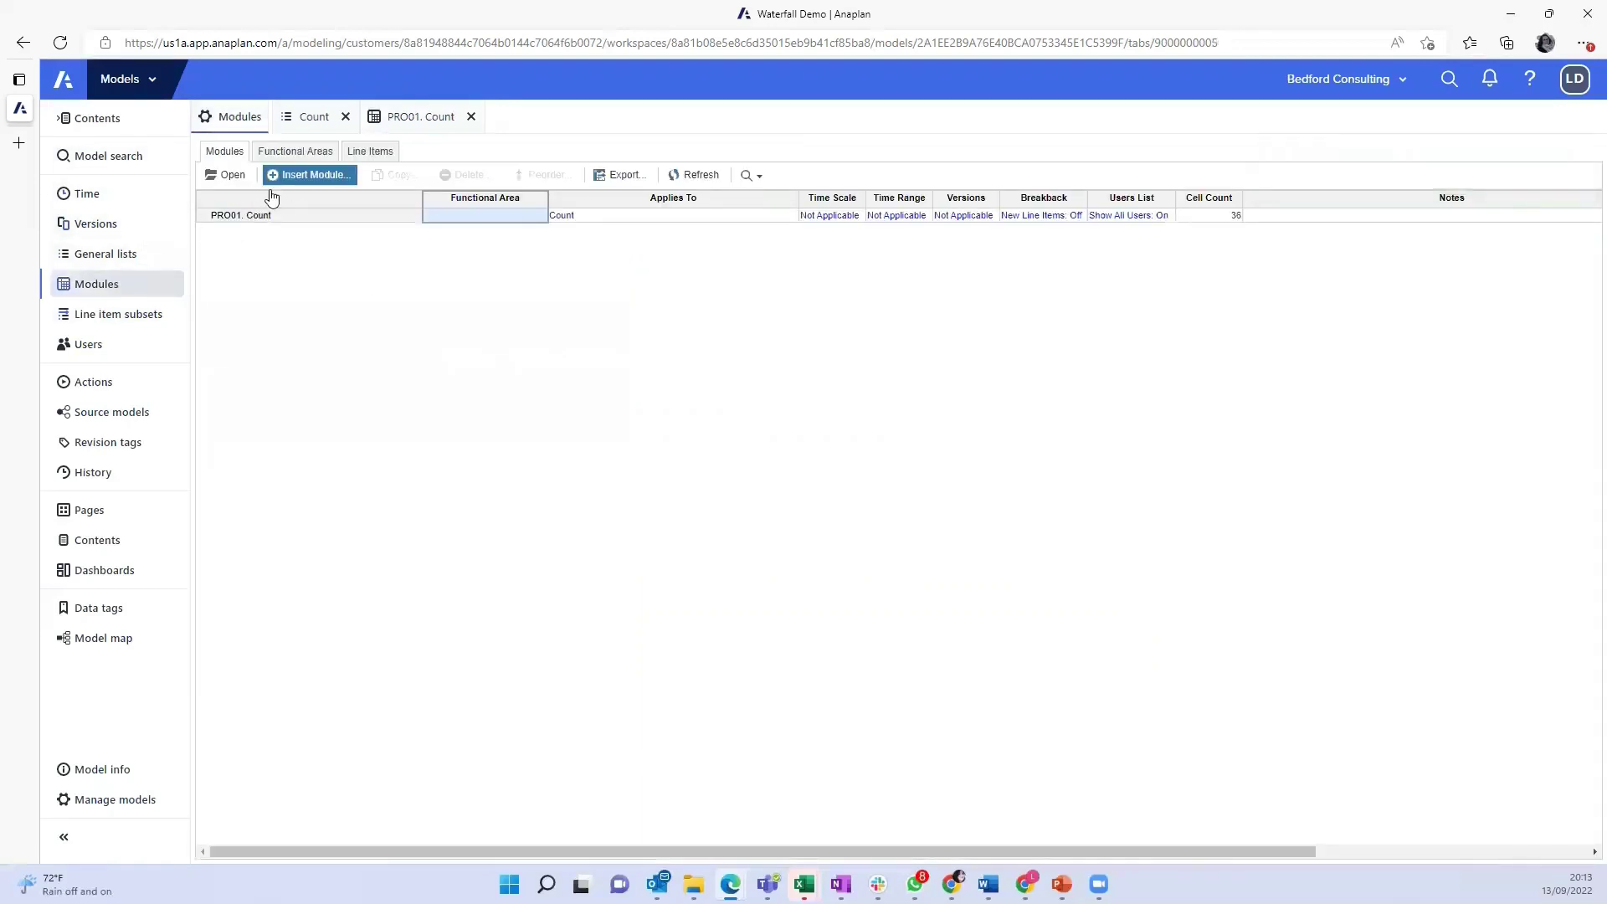
pyautogui.click(308, 179)
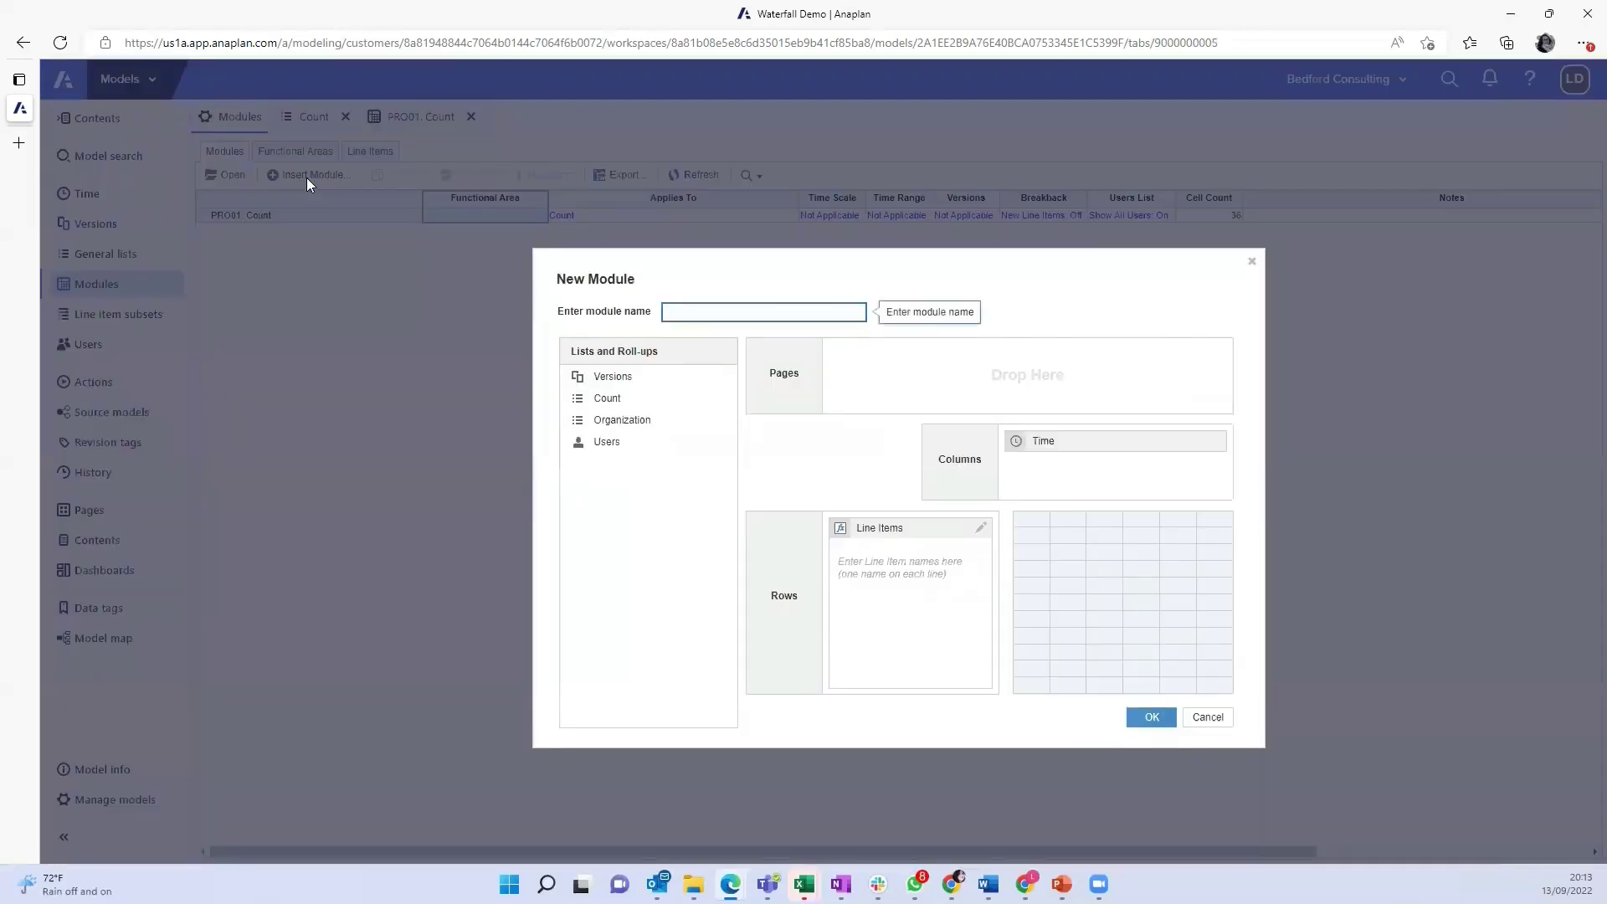
pyautogui.write('WFC01. New Clients')
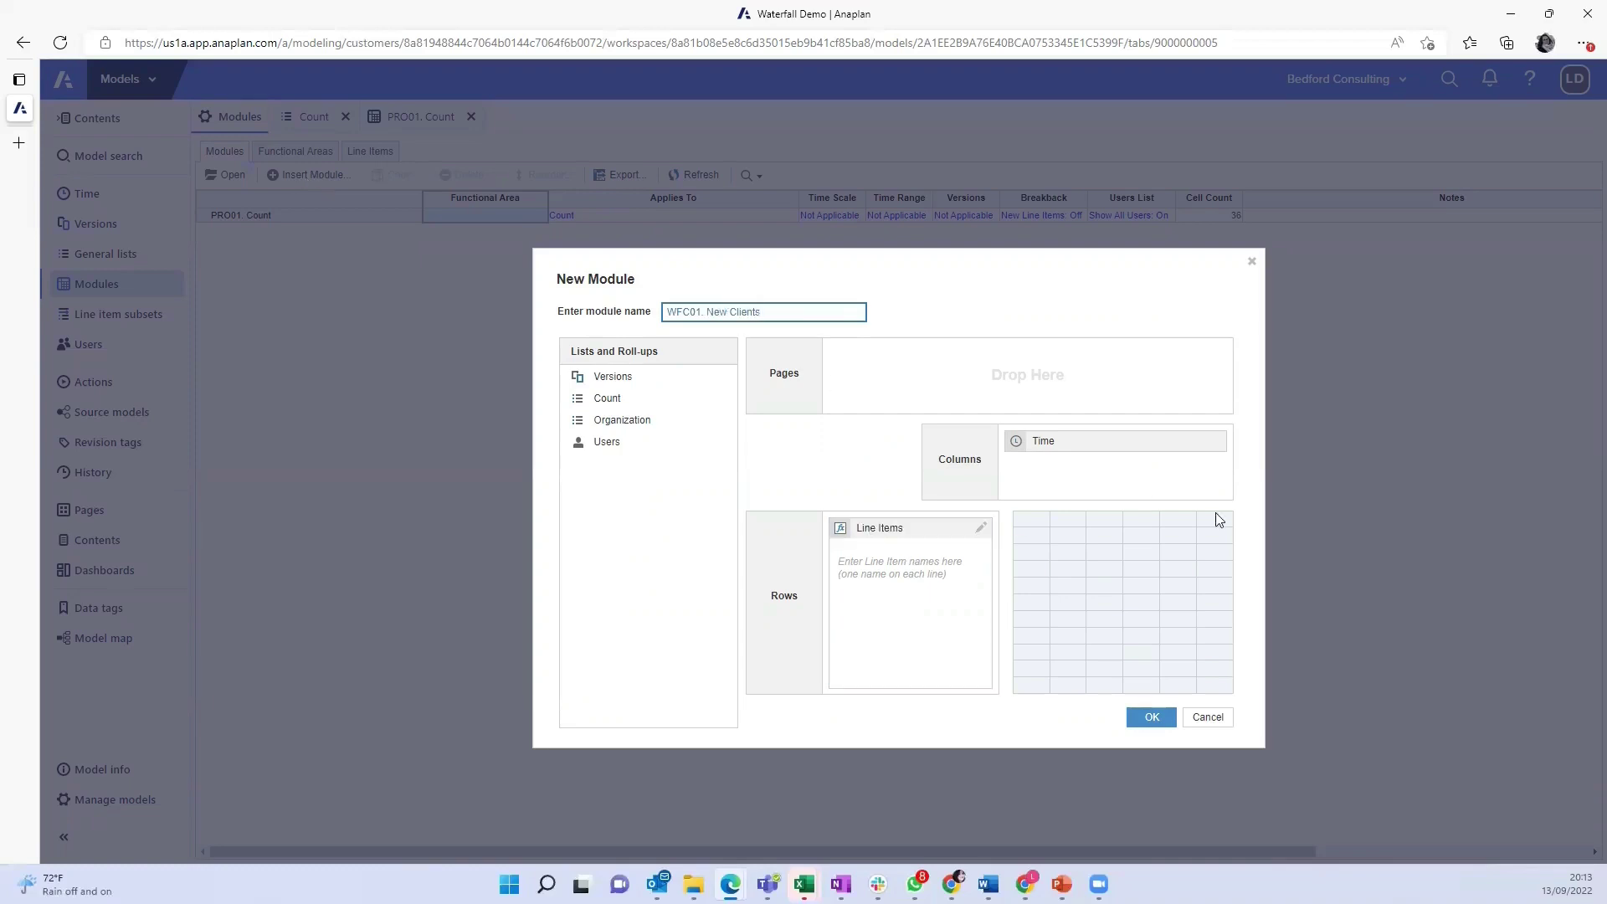
pyautogui.click(860, 561)
pyautogui.write('New Clients')
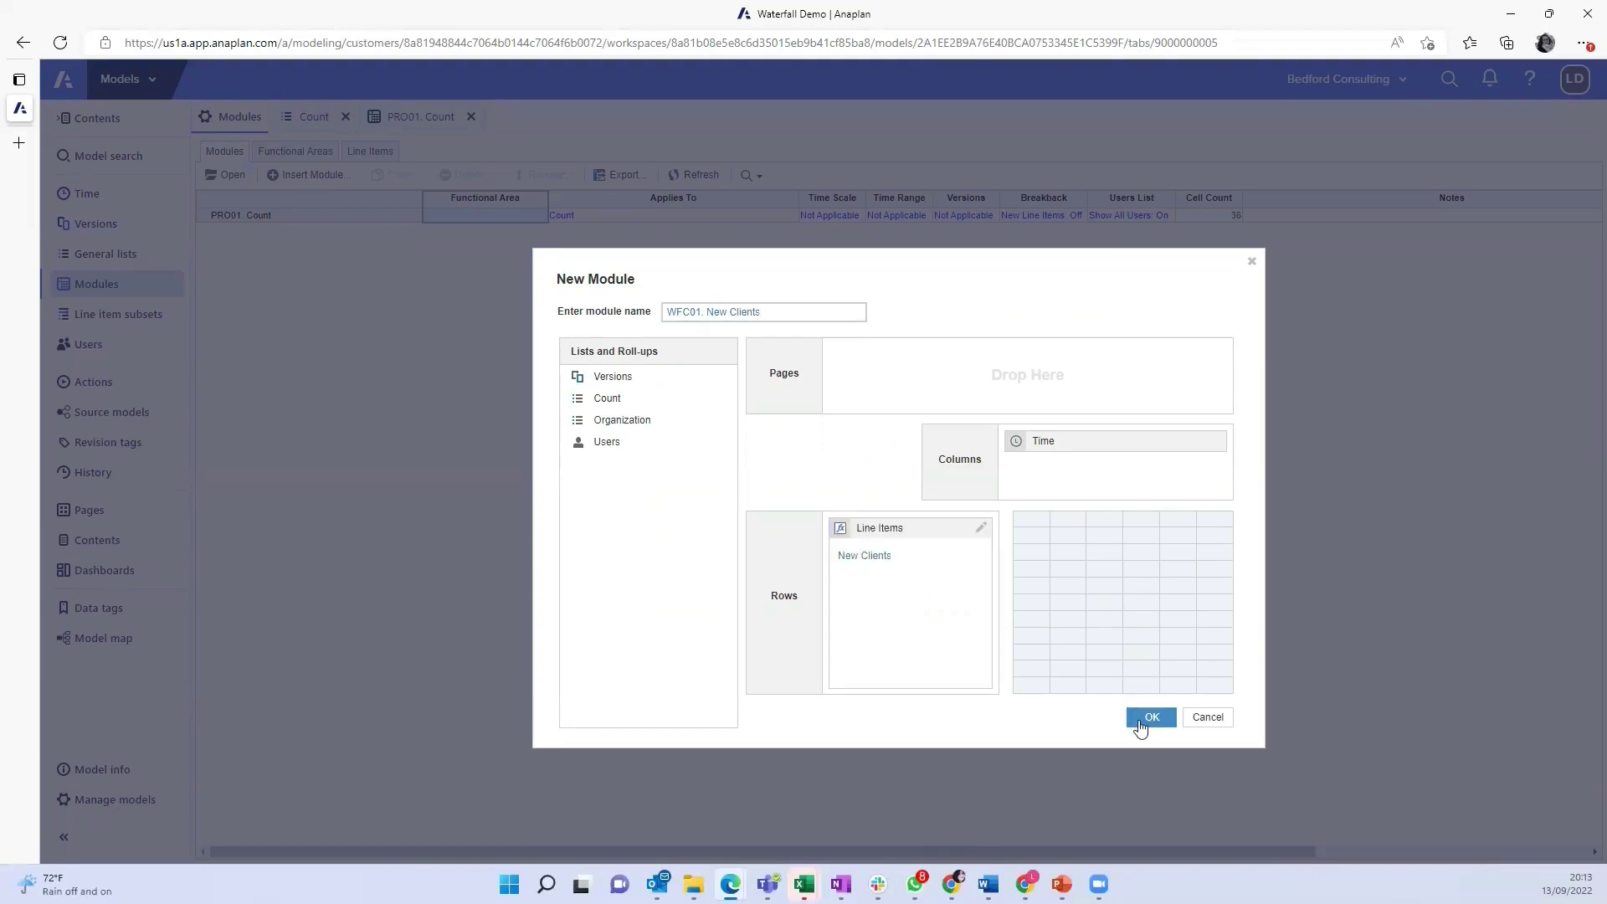
pyautogui.click(1151, 718)
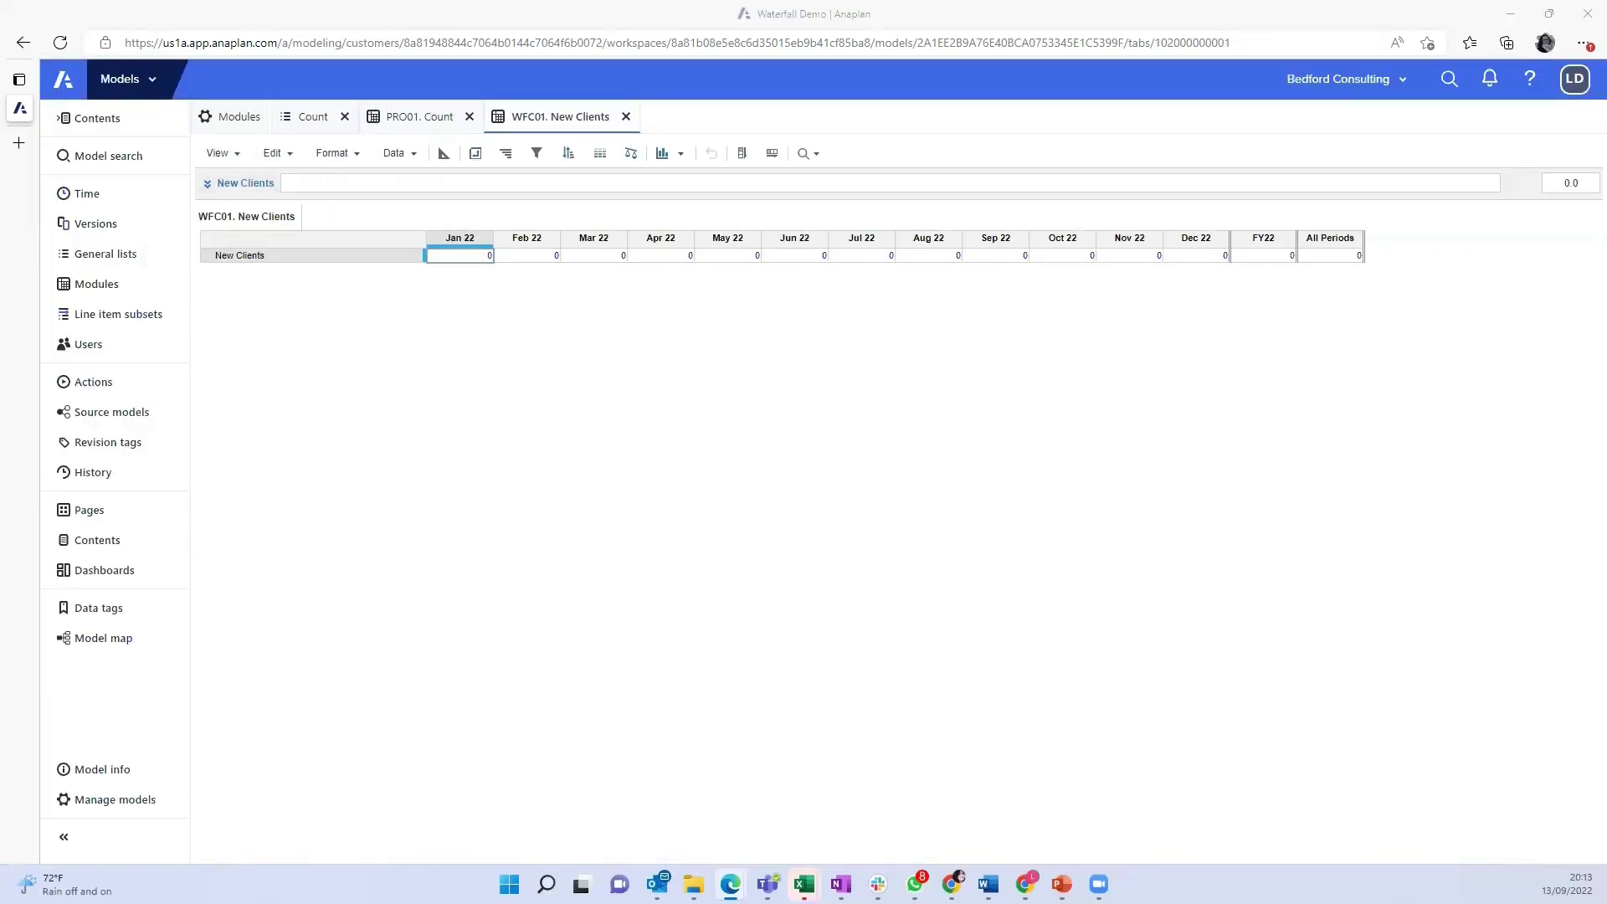
# - Enter 100 new clients for each of Jan 22, Feb 22 and Mar 22, totalling 300
pyautogui.click(452, 261)
pyautogui.write('100')
pyautogui.press('Return')
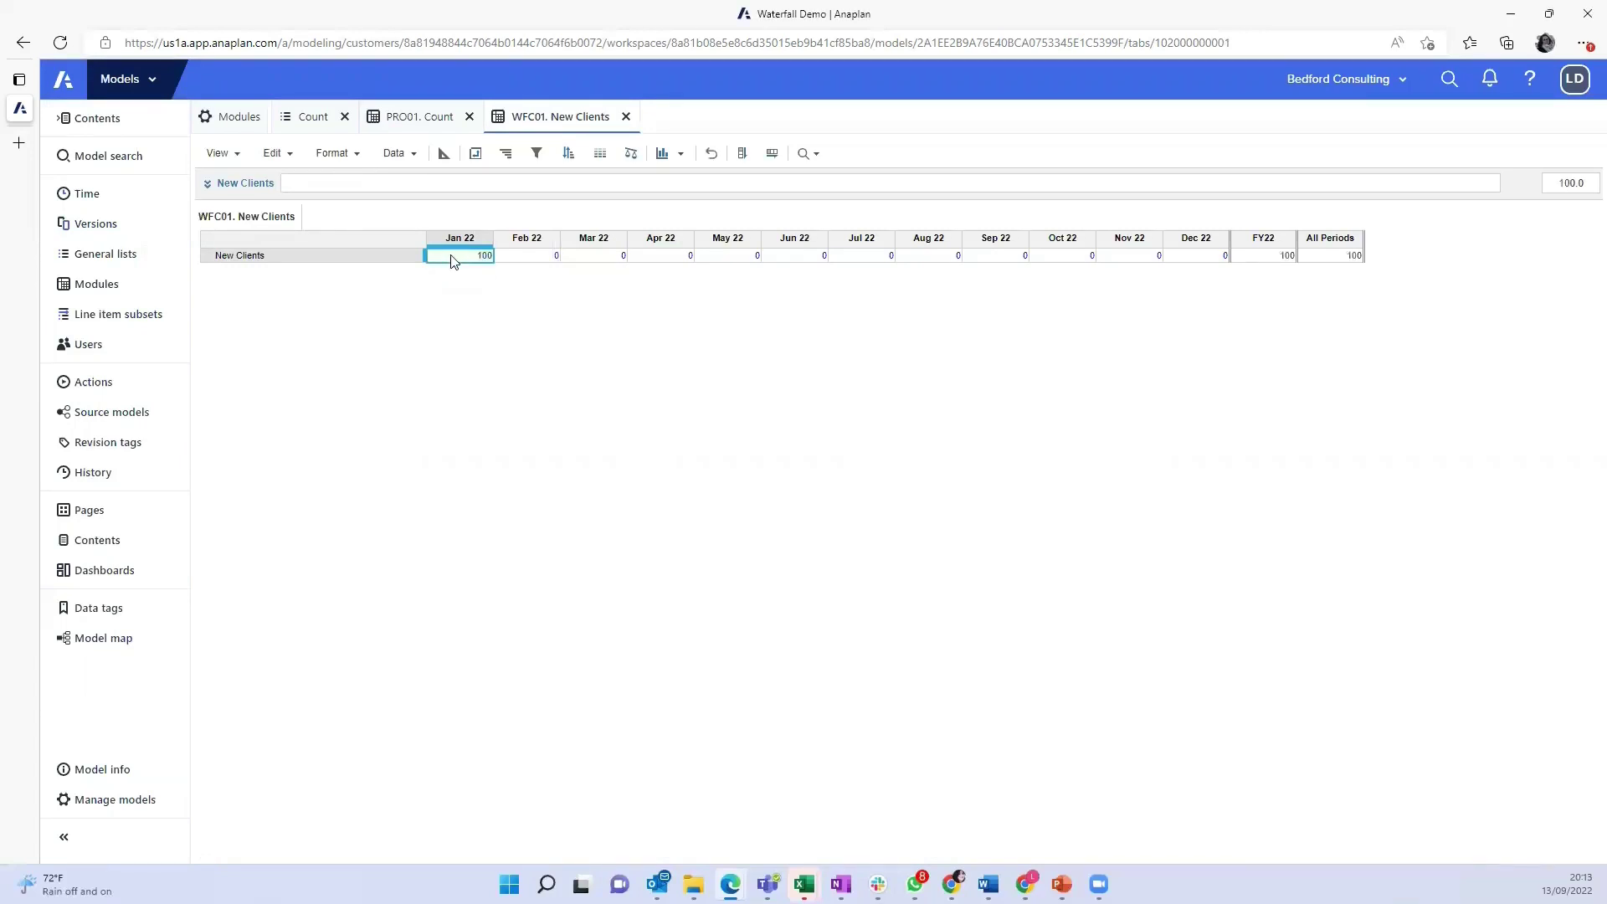
pyautogui.click(520, 256)
pyautogui.write('100')
pyautogui.press('Return')
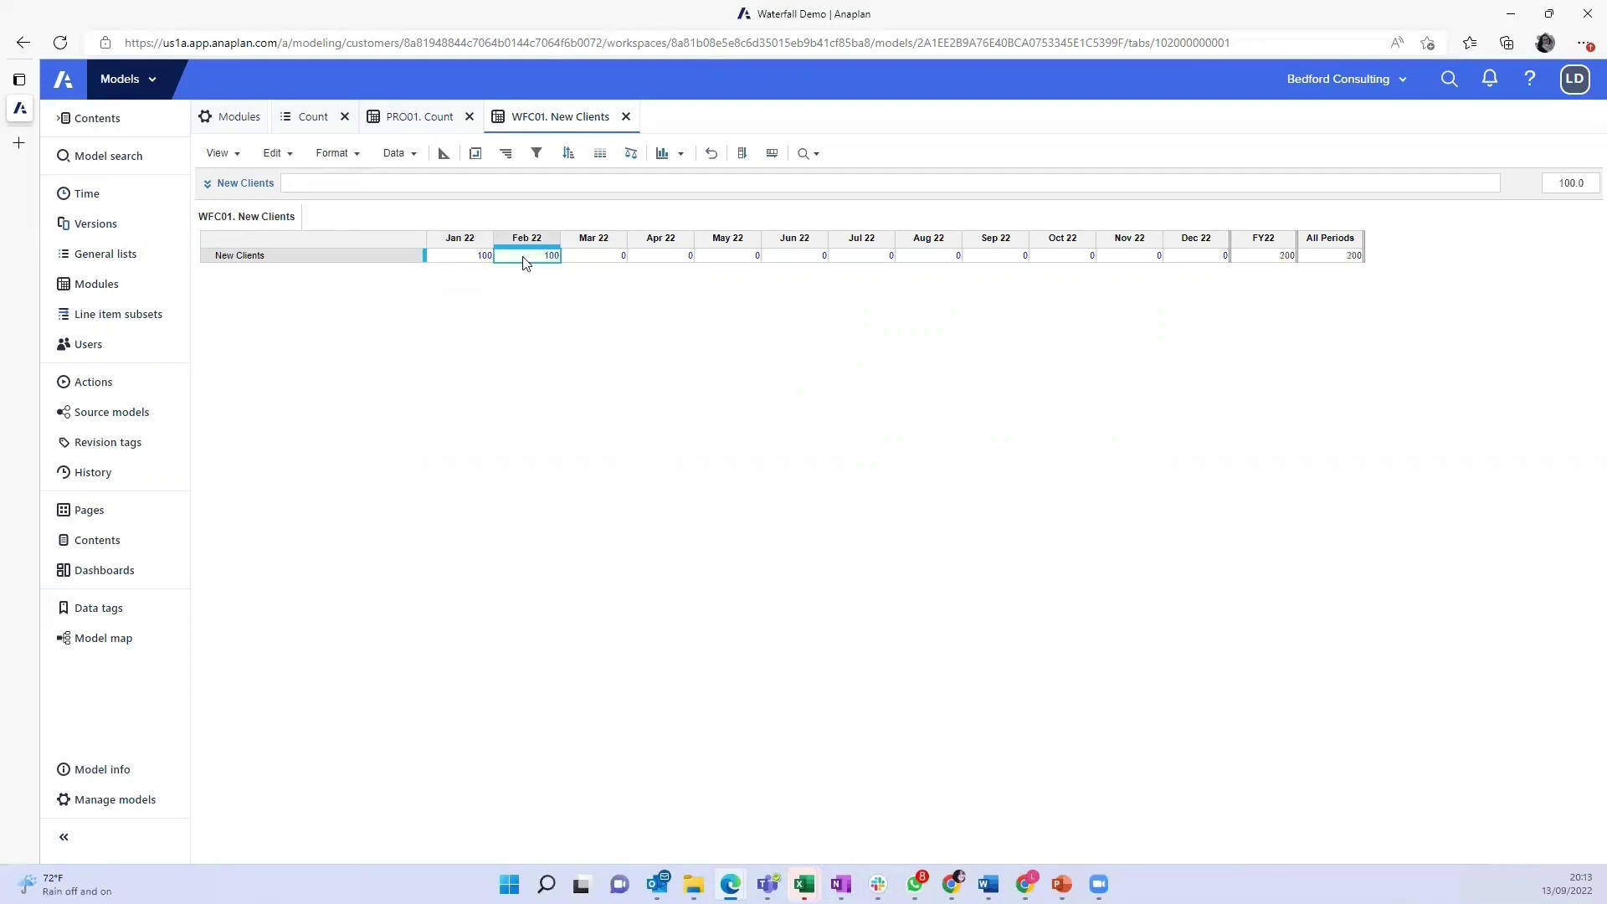
pyautogui.press('Tab')
pyautogui.write('100')
pyautogui.press('Return')
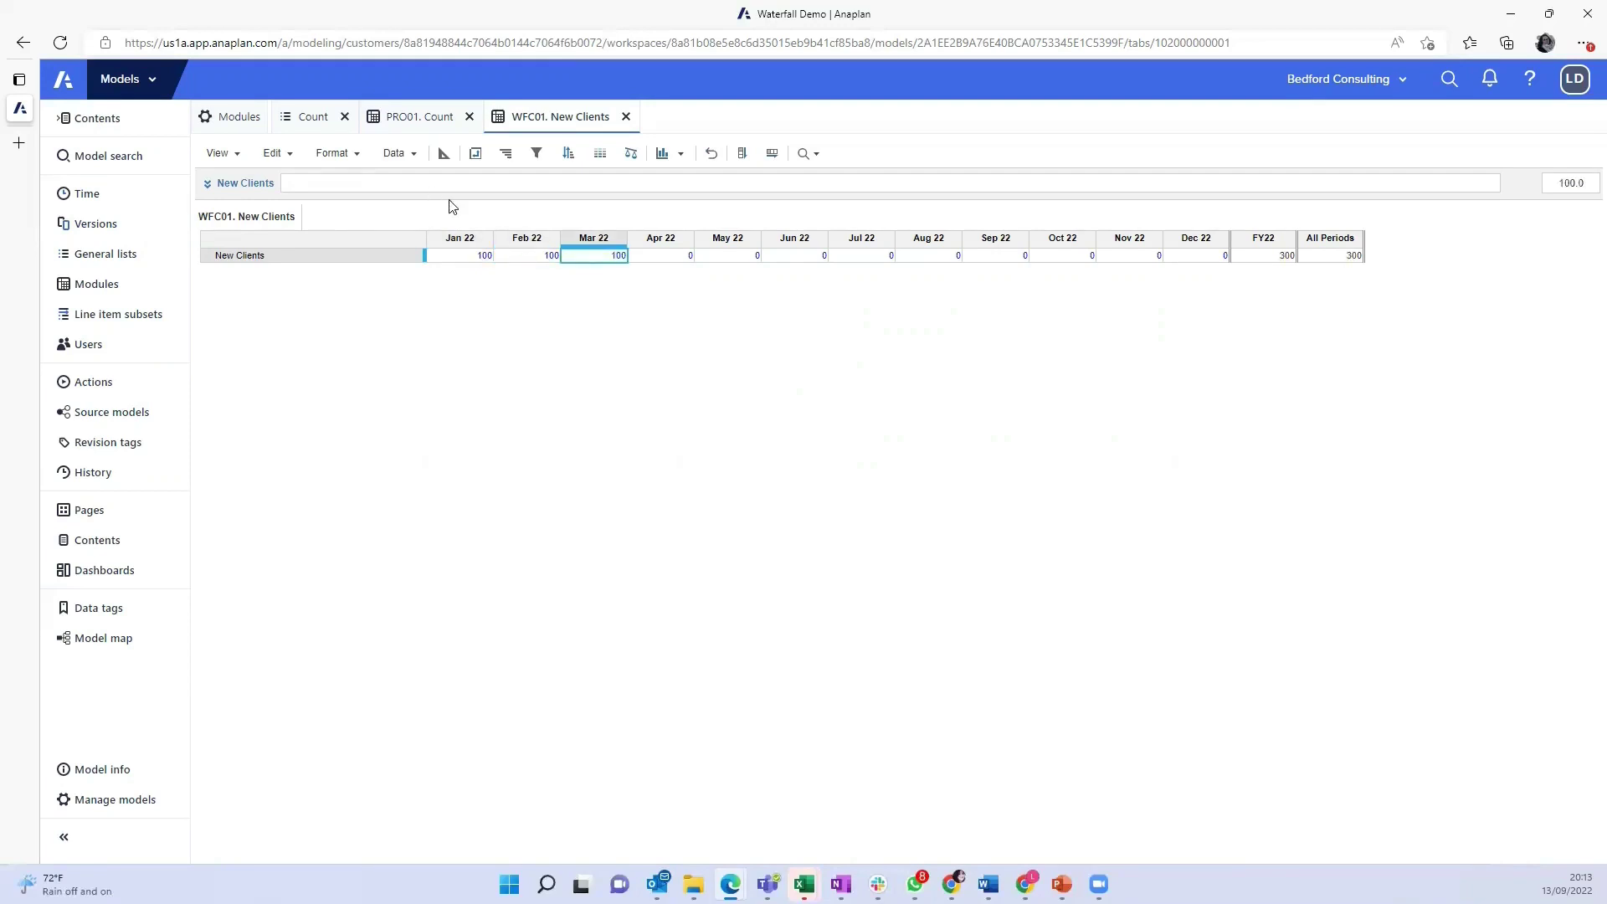
pyautogui.click(238, 118)
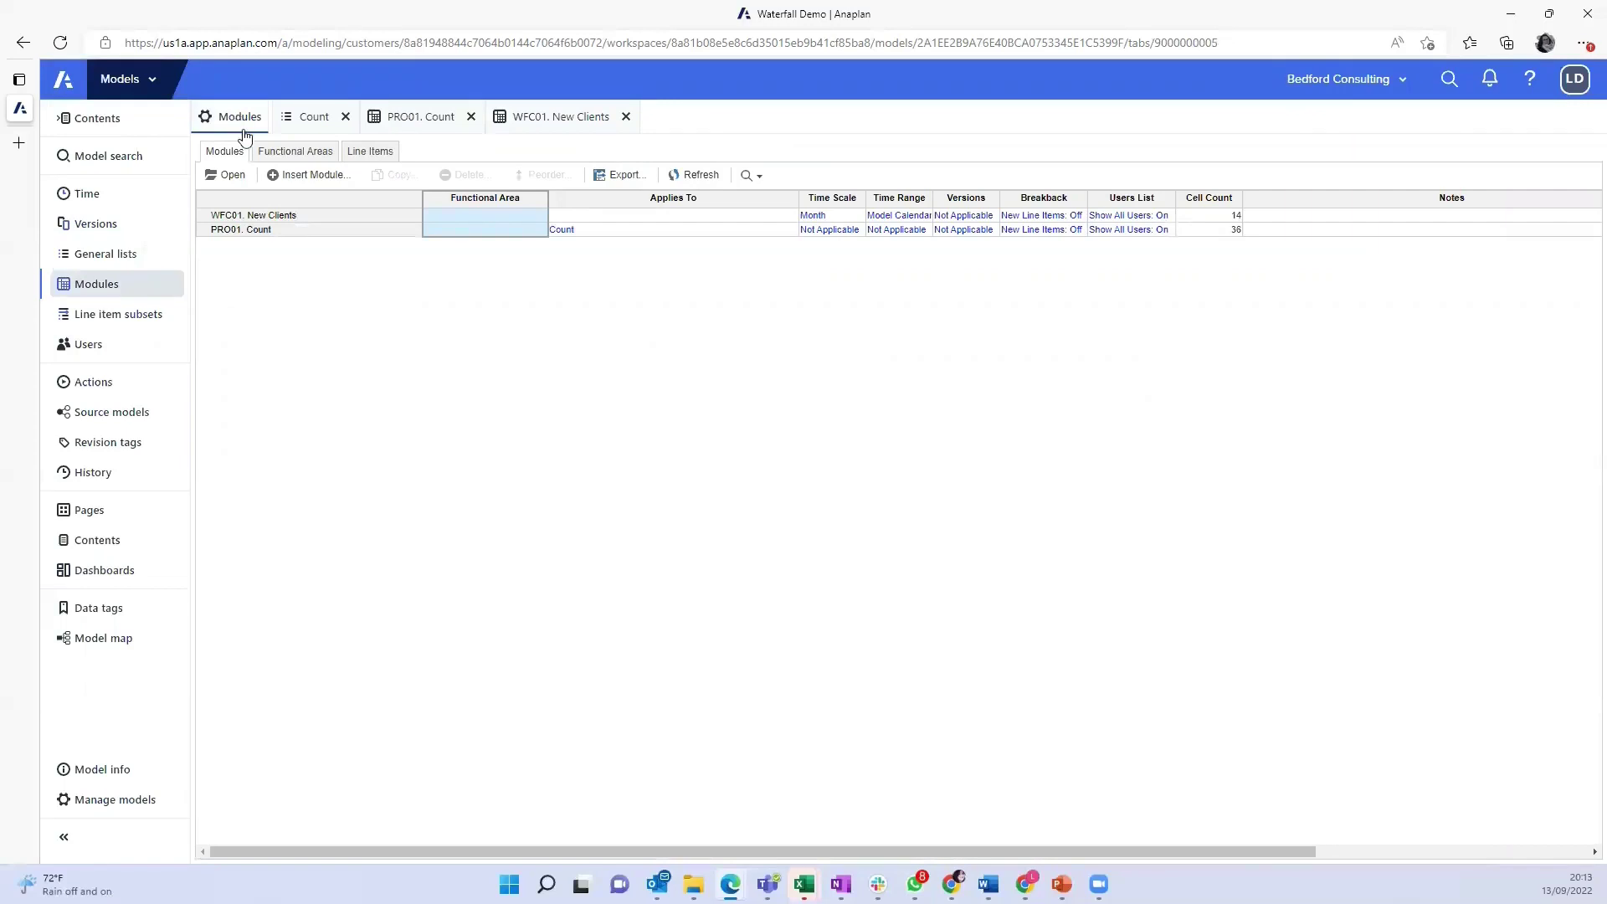
# - Insert module WFC02. Attrition Curve with Count as columns, Time removed, and an Attrition% line item
pyautogui.click(231, 215)
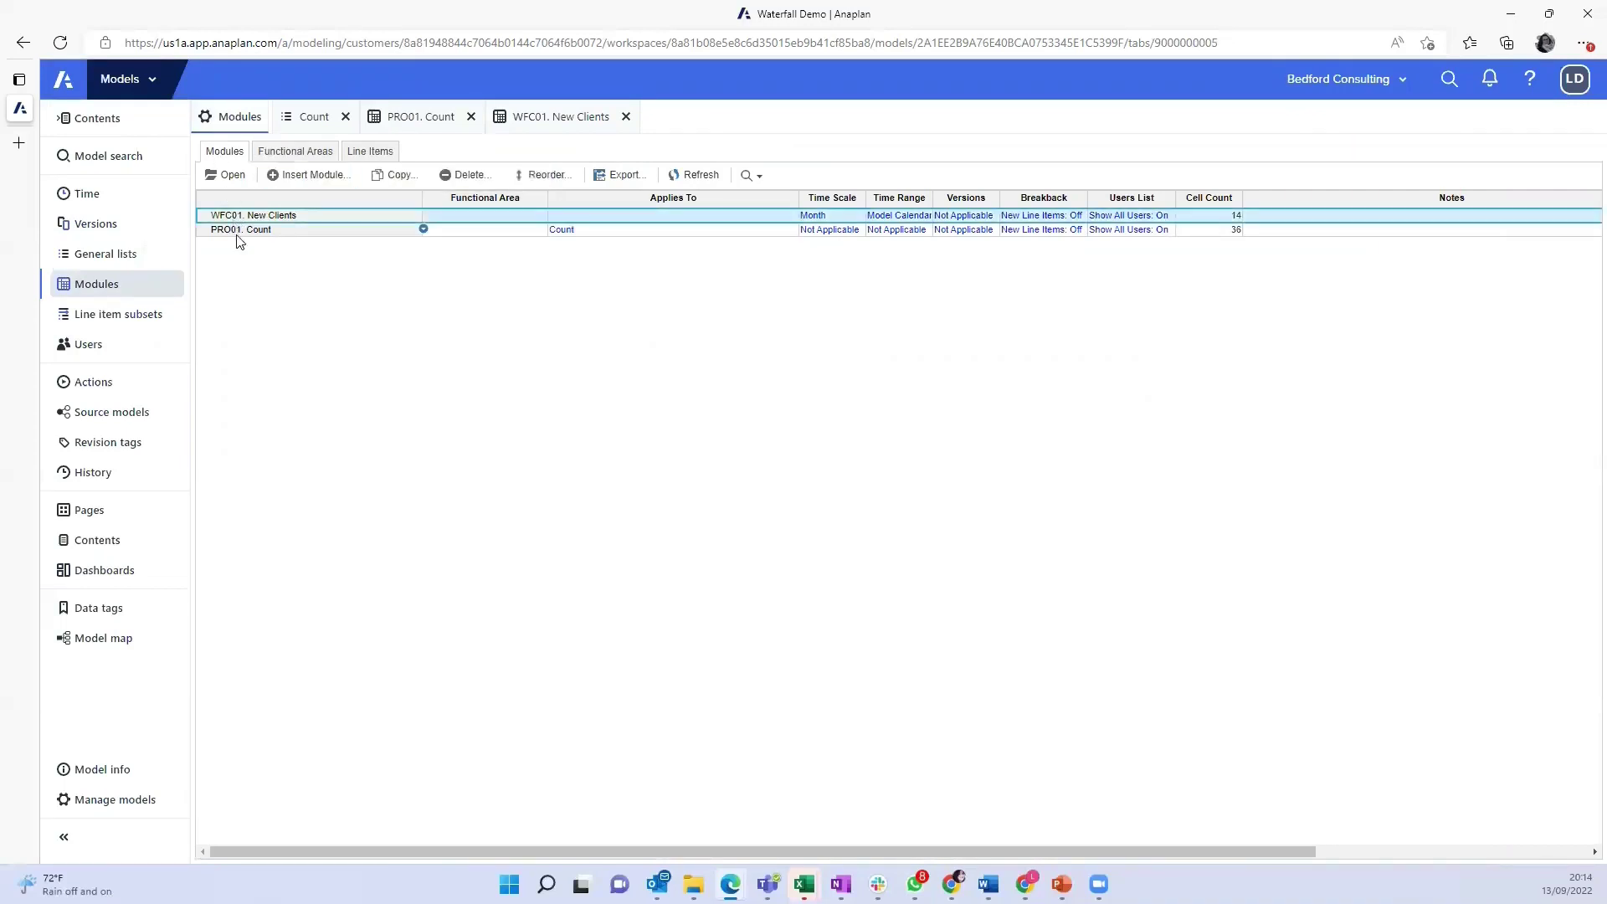
pyautogui.click(234, 231)
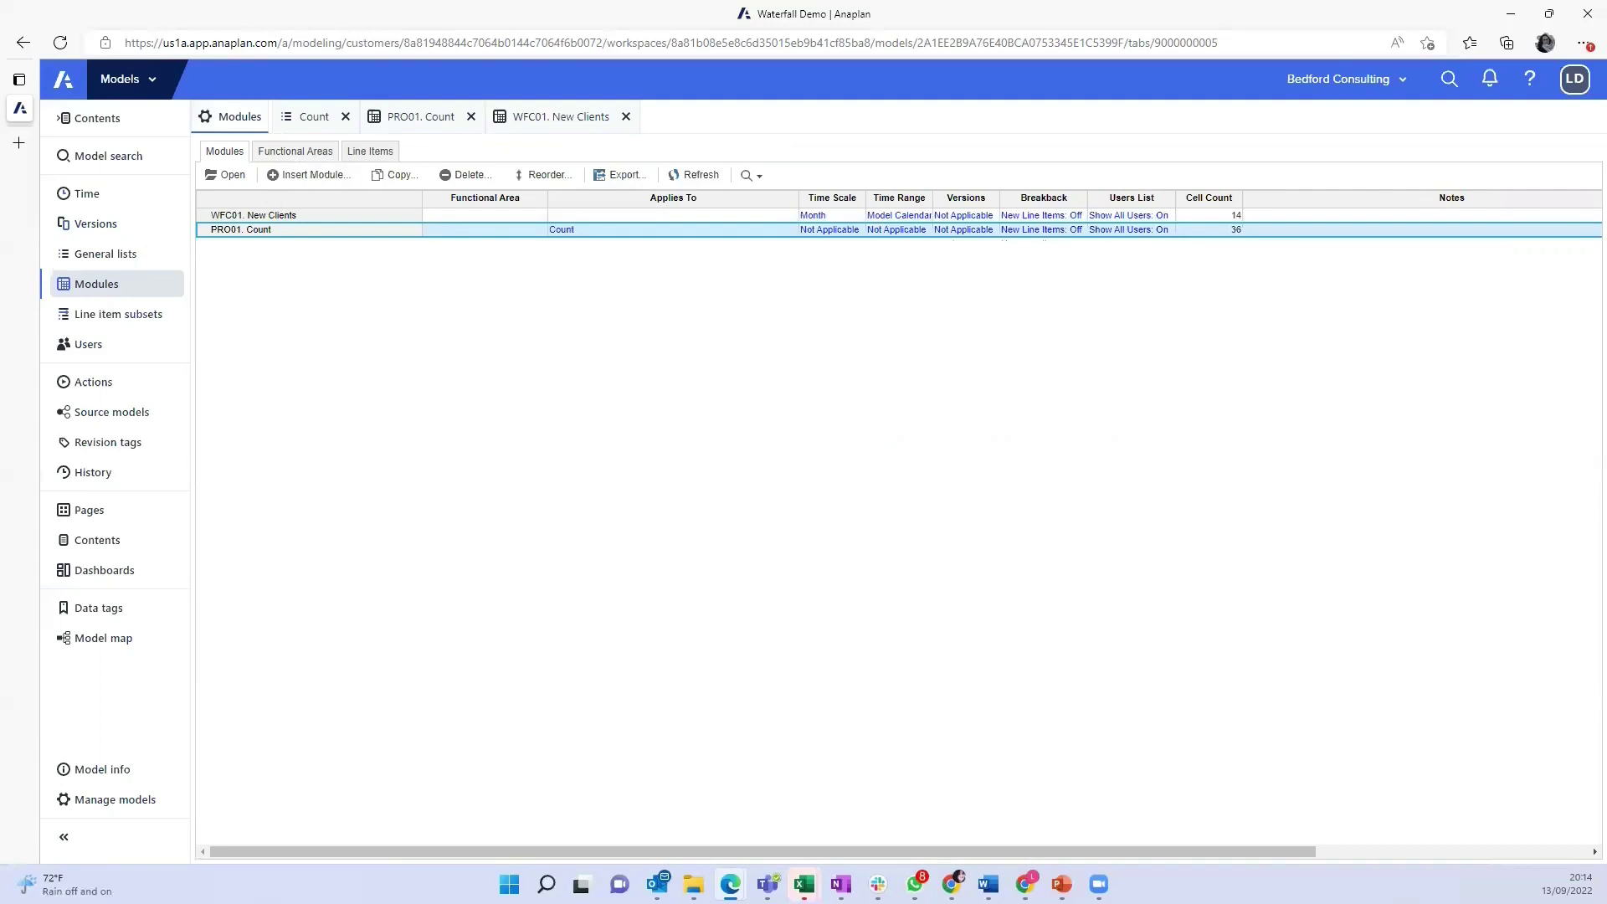
pyautogui.click(302, 174)
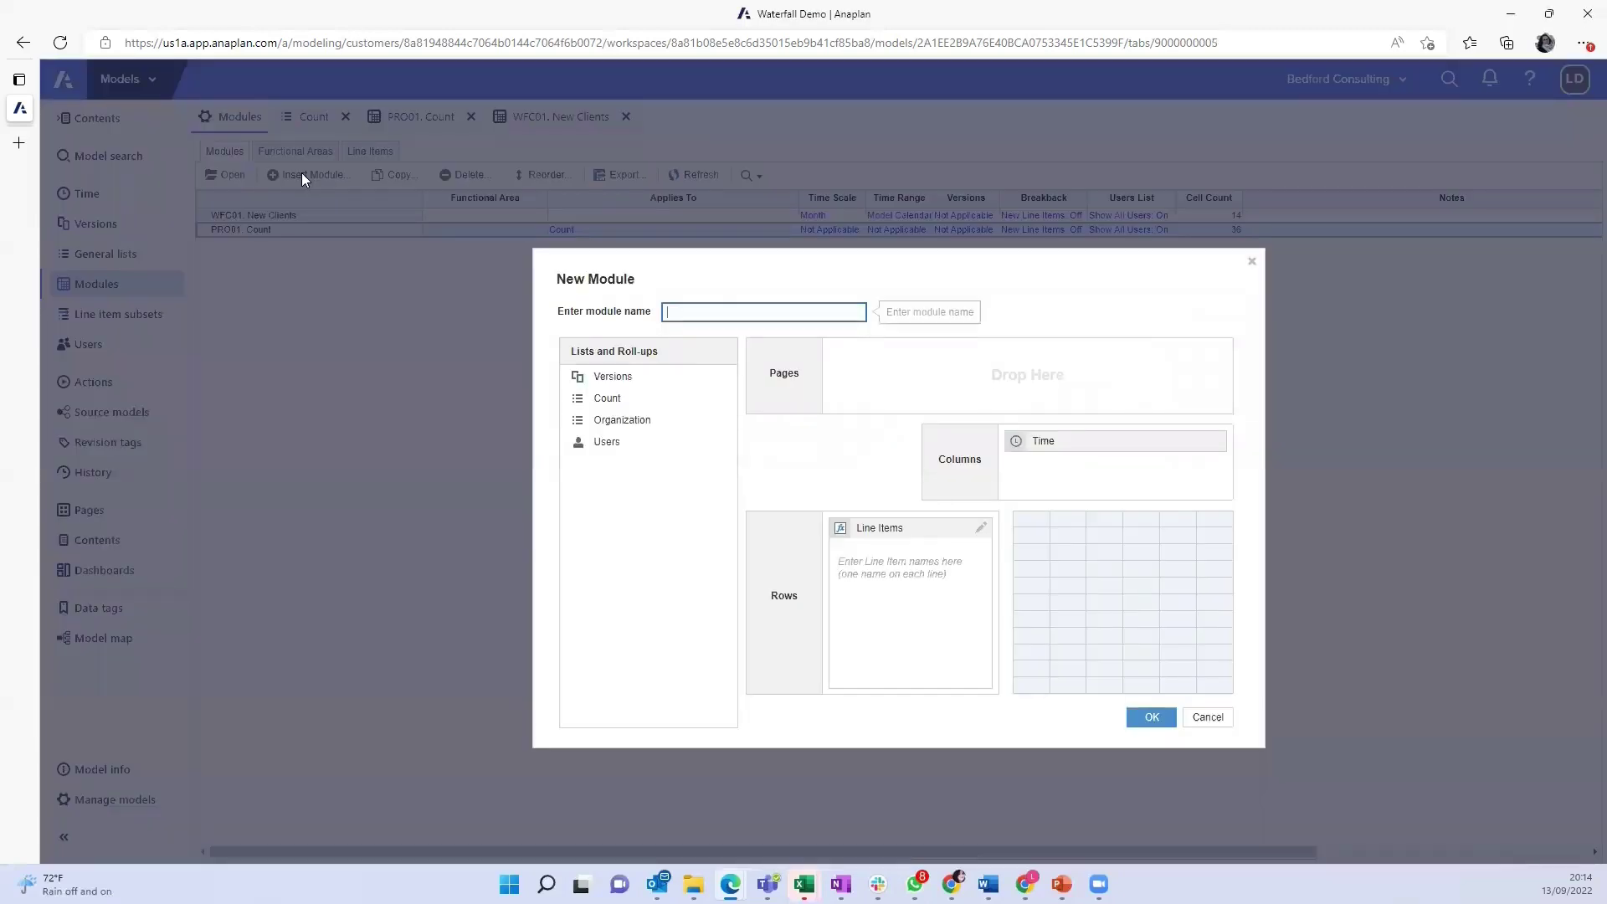
pyautogui.write('WFC02. Attrition Curve')
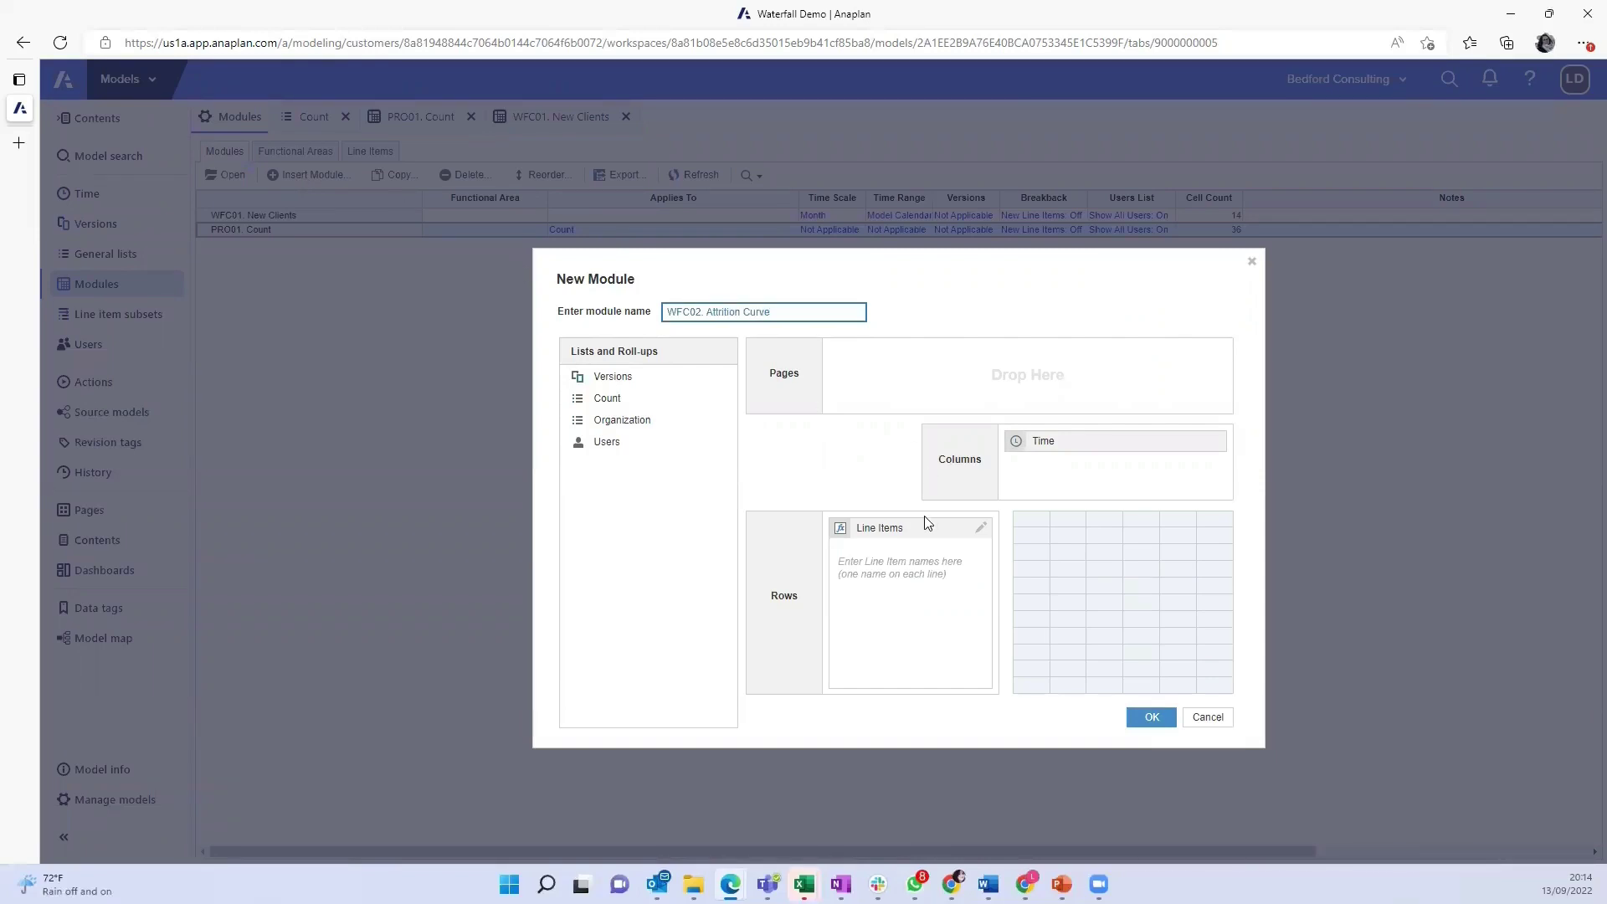
pyautogui.moveTo(1091, 456)
pyautogui.mouseDown()
pyautogui.moveTo(664, 455)
pyautogui.moveTo(624, 401)
pyautogui.moveTo(1110, 462)
pyautogui.mouseUp()
pyautogui.click(887, 557)
pyautogui.write('A')
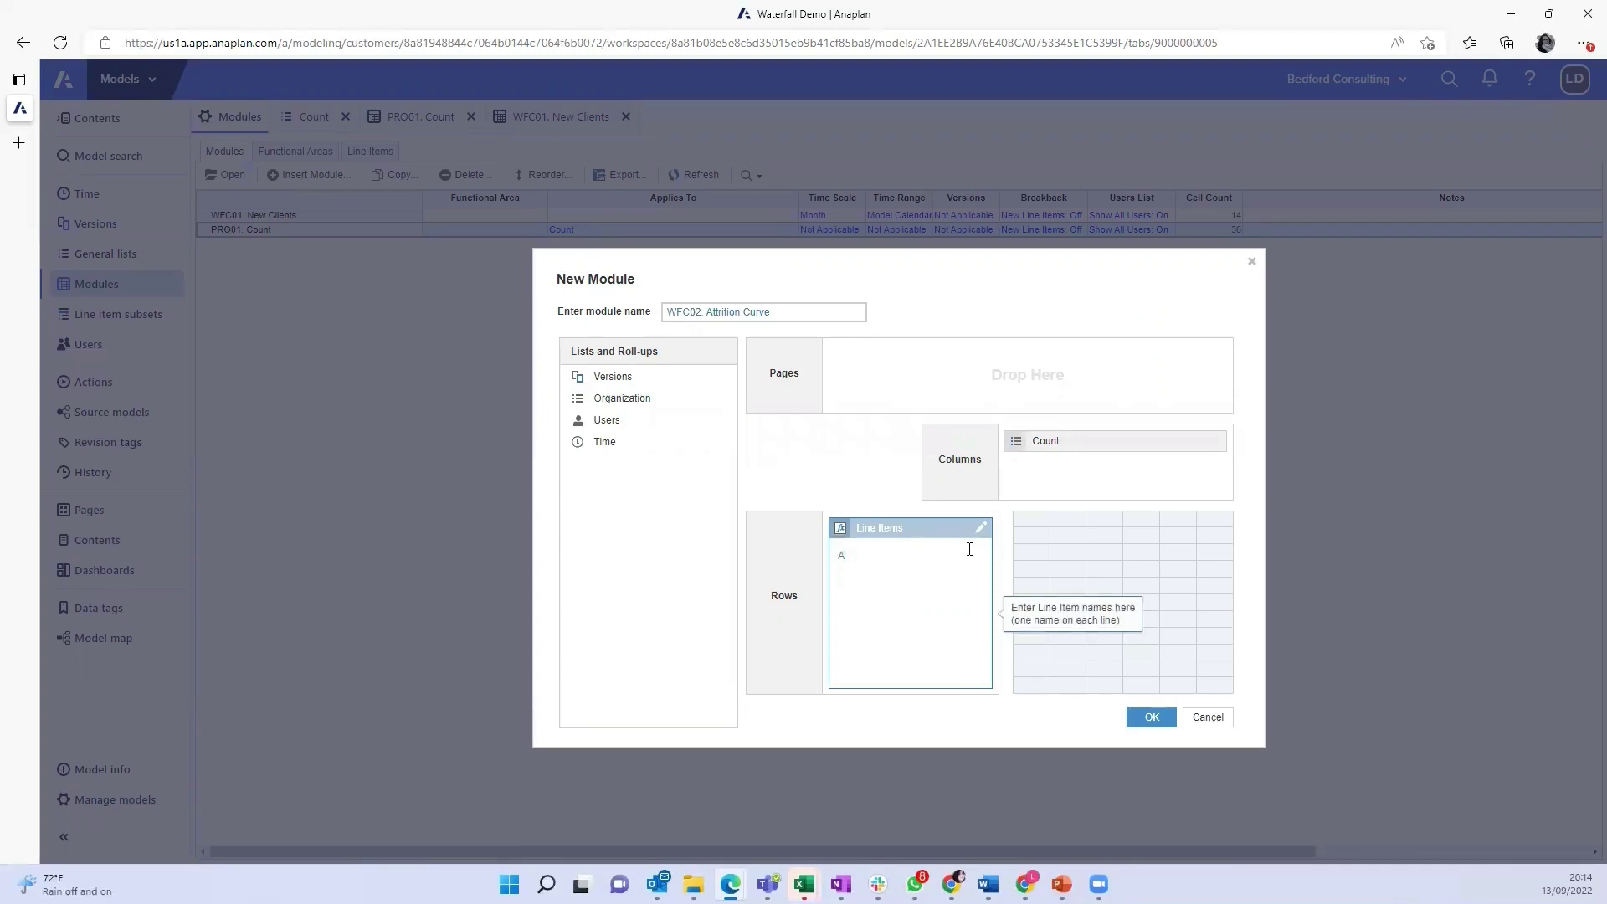
pyautogui.write('ttrition%')
pyautogui.click(1166, 740)
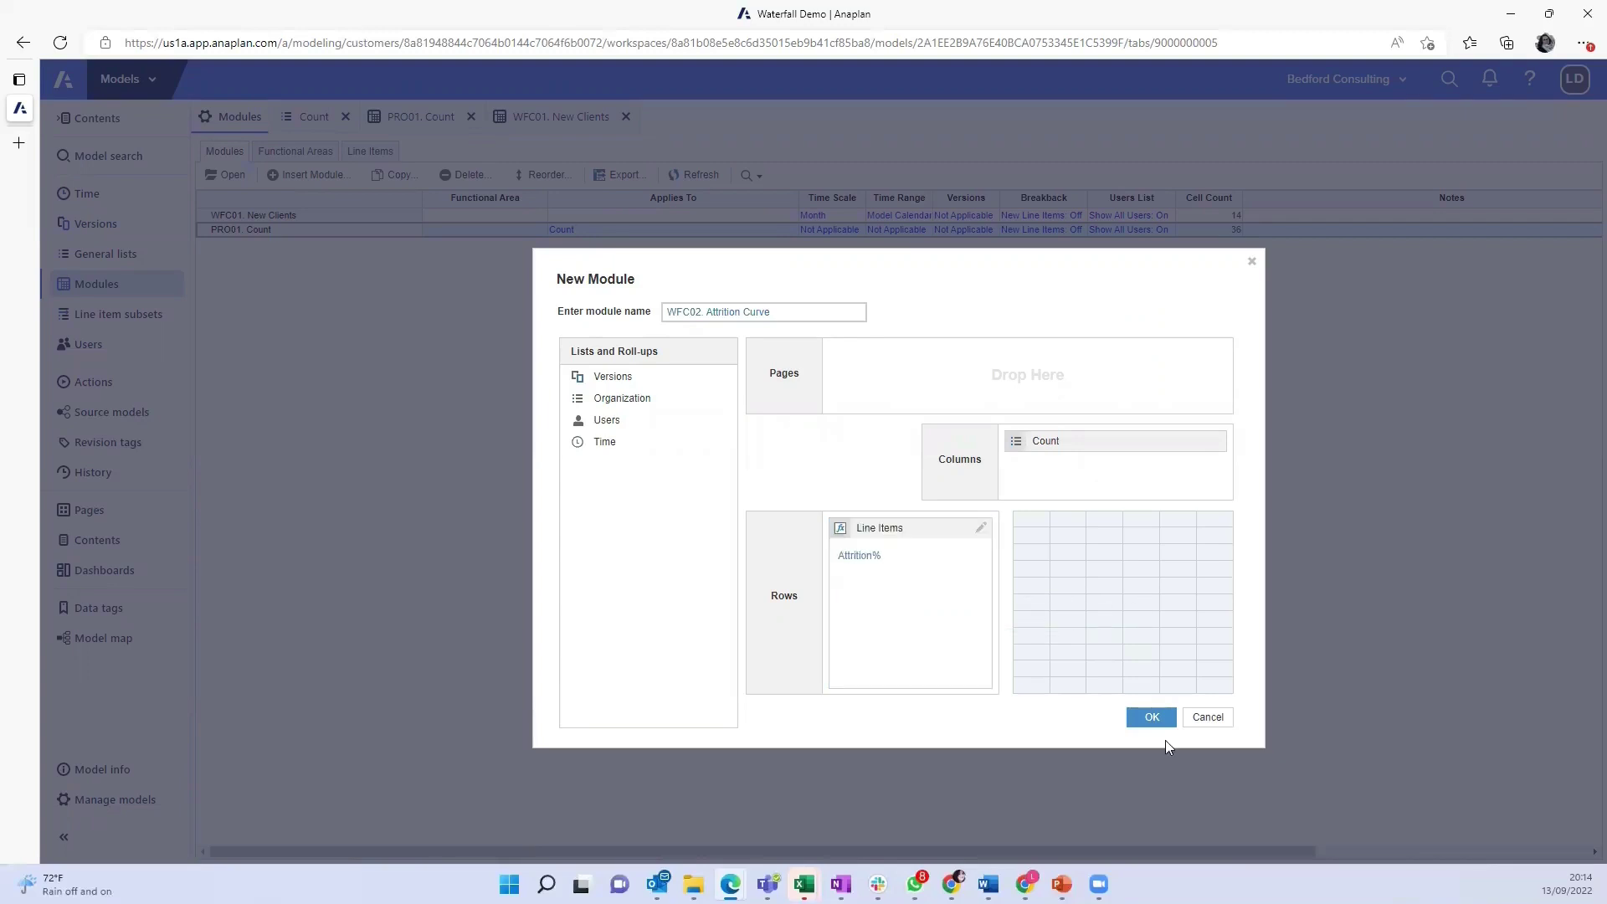
pyautogui.click(1142, 714)
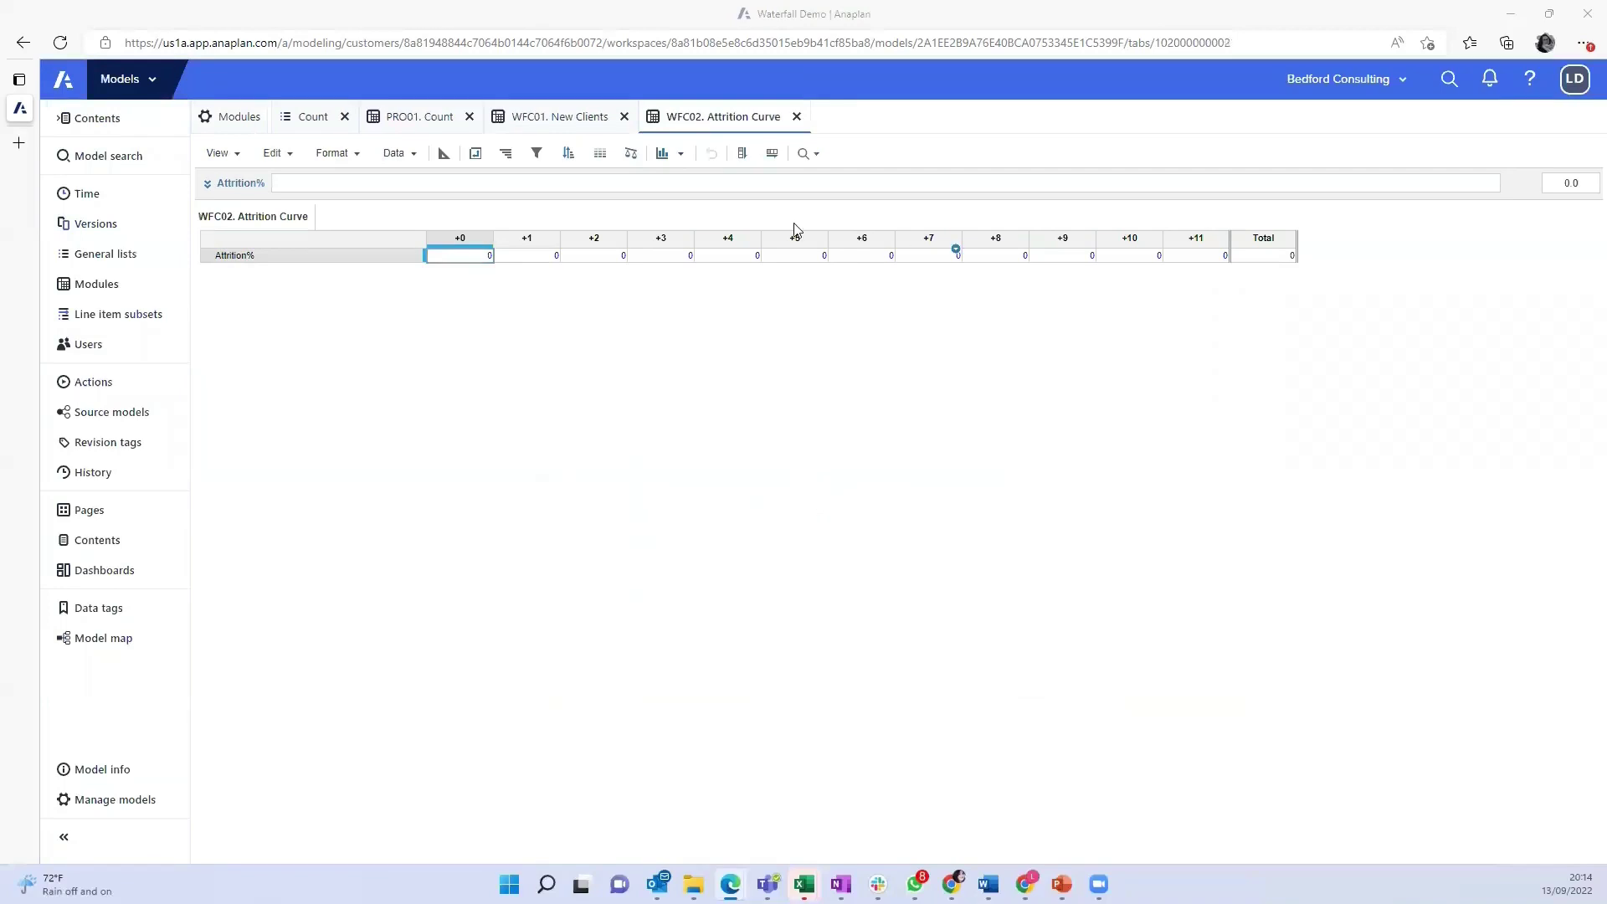
# - Format the Attrition% line item as a Percentage in the blueprint
pyautogui.click(443, 154)
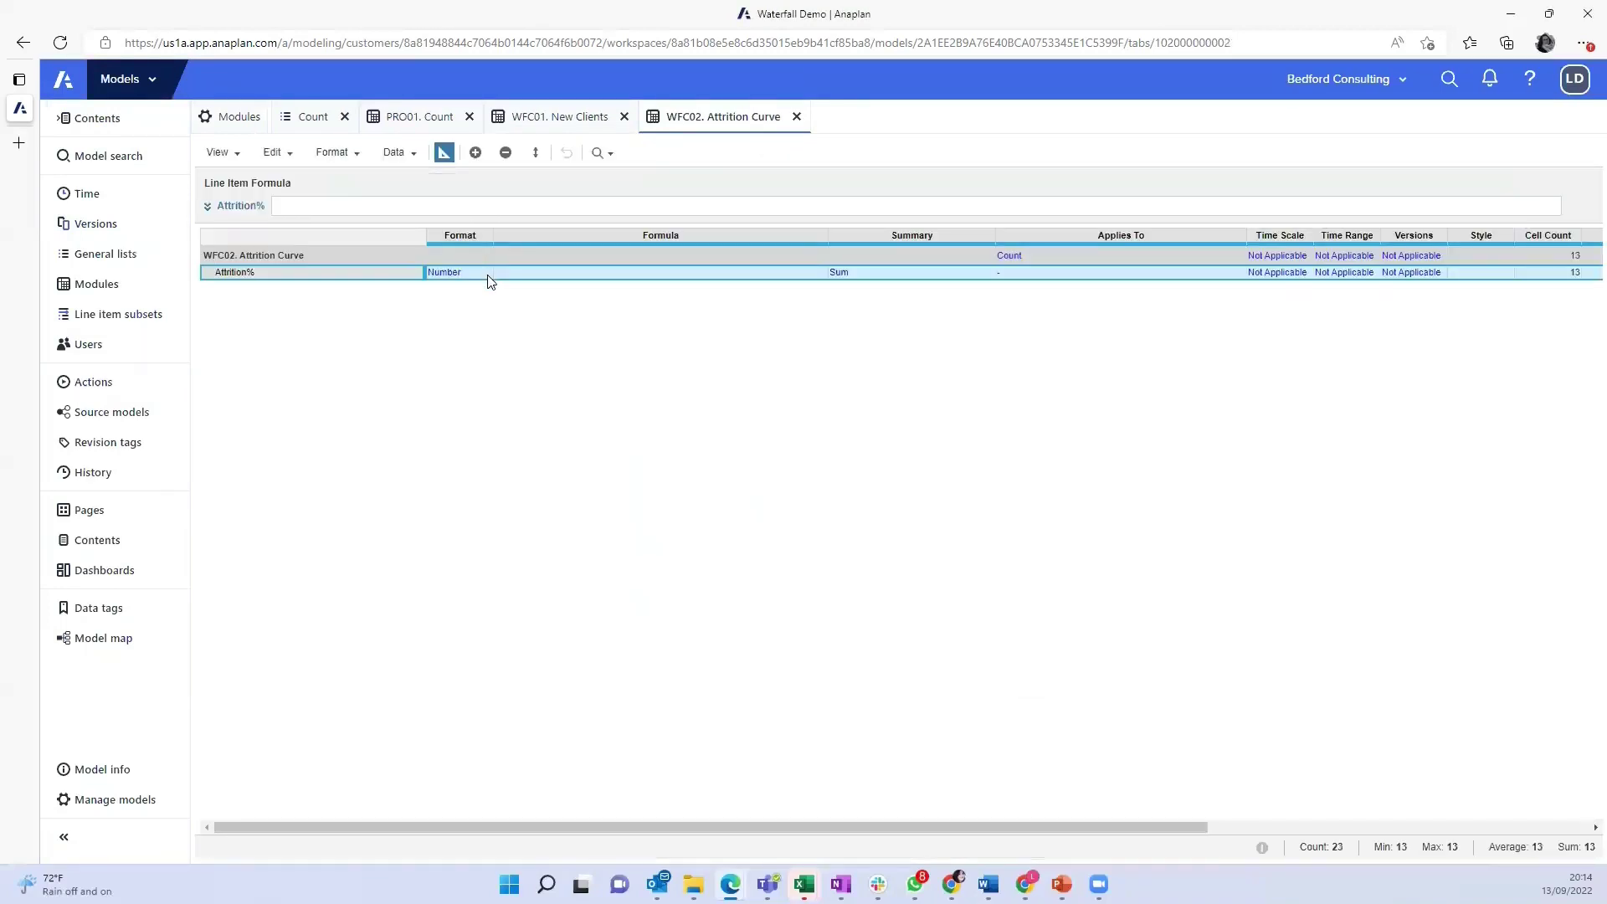
pyautogui.click(479, 273)
pyautogui.click(780, 323)
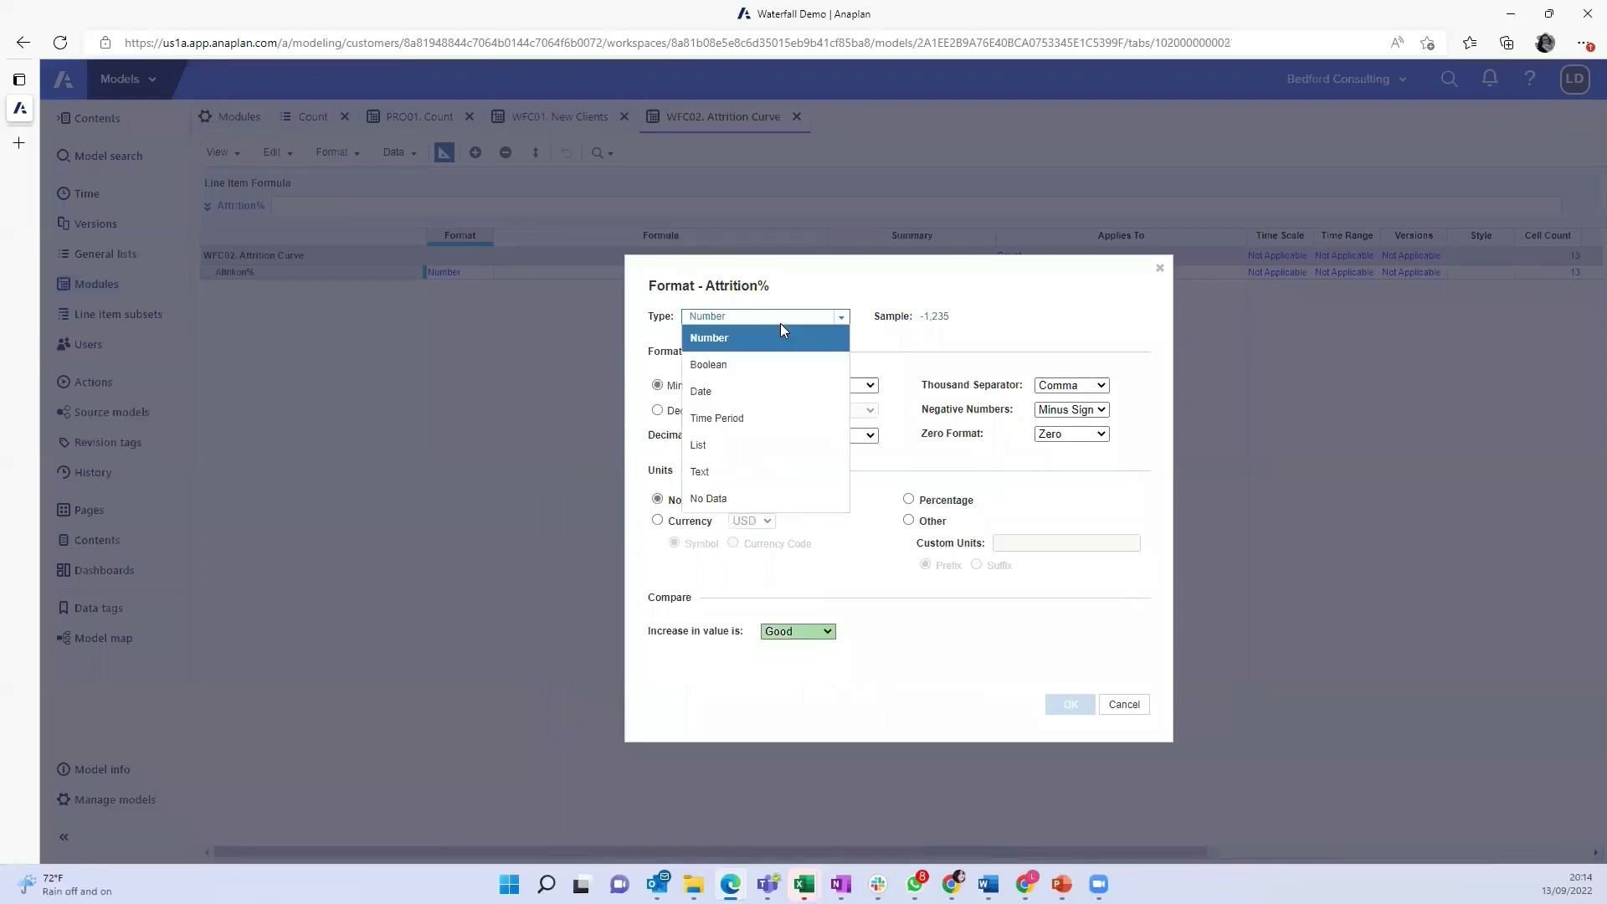
pyautogui.click(946, 501)
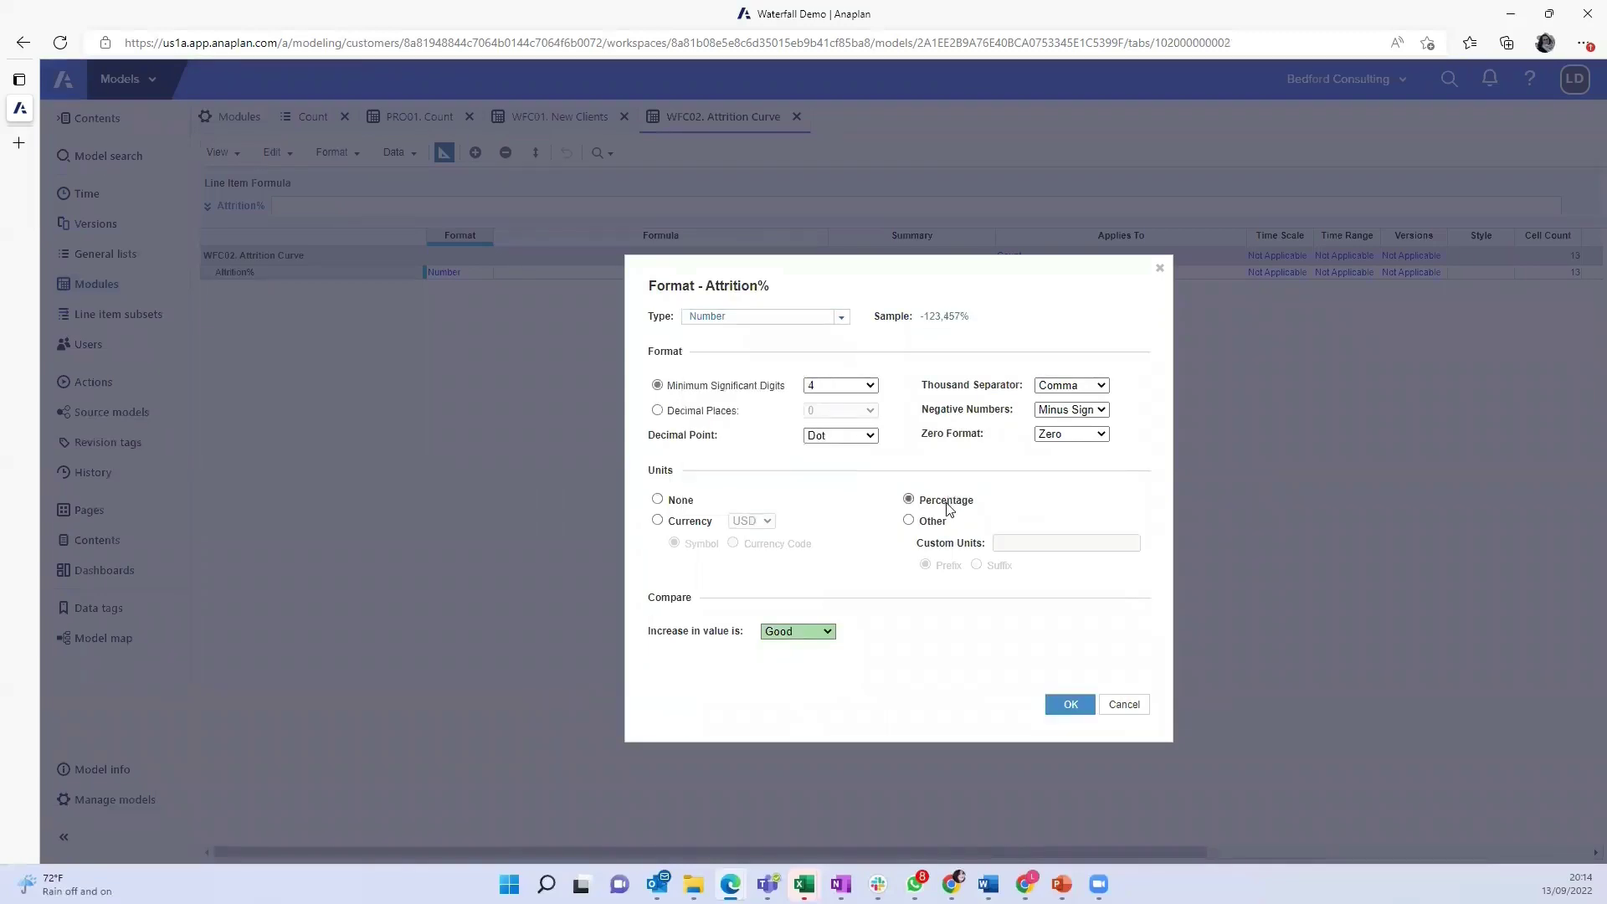
pyautogui.click(1084, 704)
# - Paste the attrition values, 100% at +0 down to 45% at +11, into the row
pyautogui.click(438, 155)
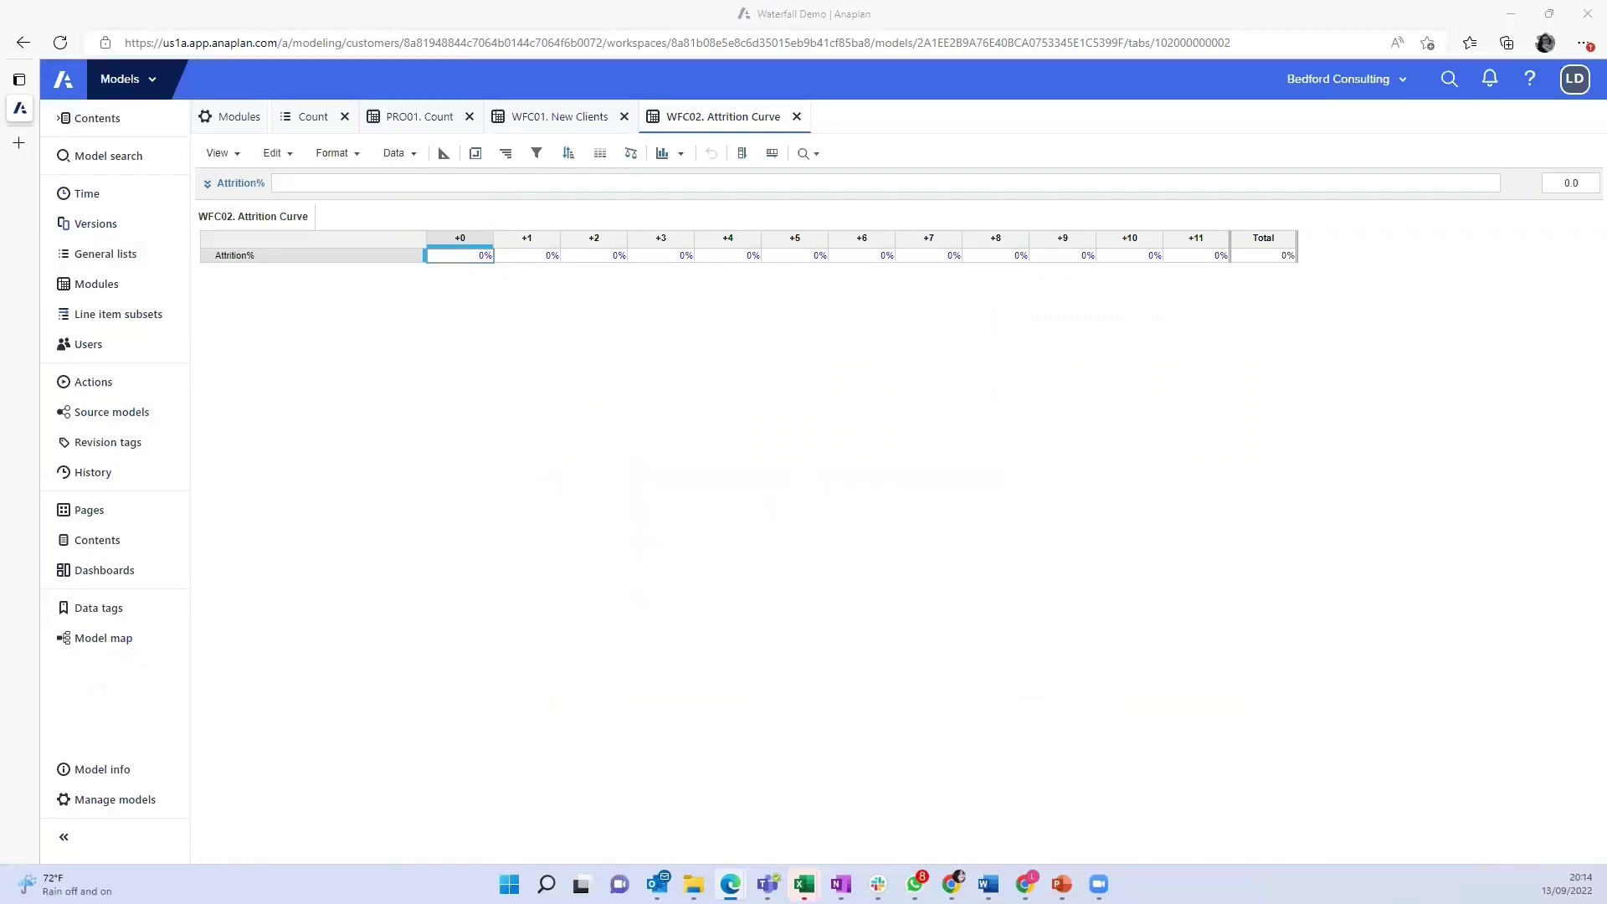
pyautogui.click(481, 256)
pyautogui.write('100%\t80%\t75%\t70%\t68%\t65%\t63%\t60%\t54%\t50%\t48%\t45%')
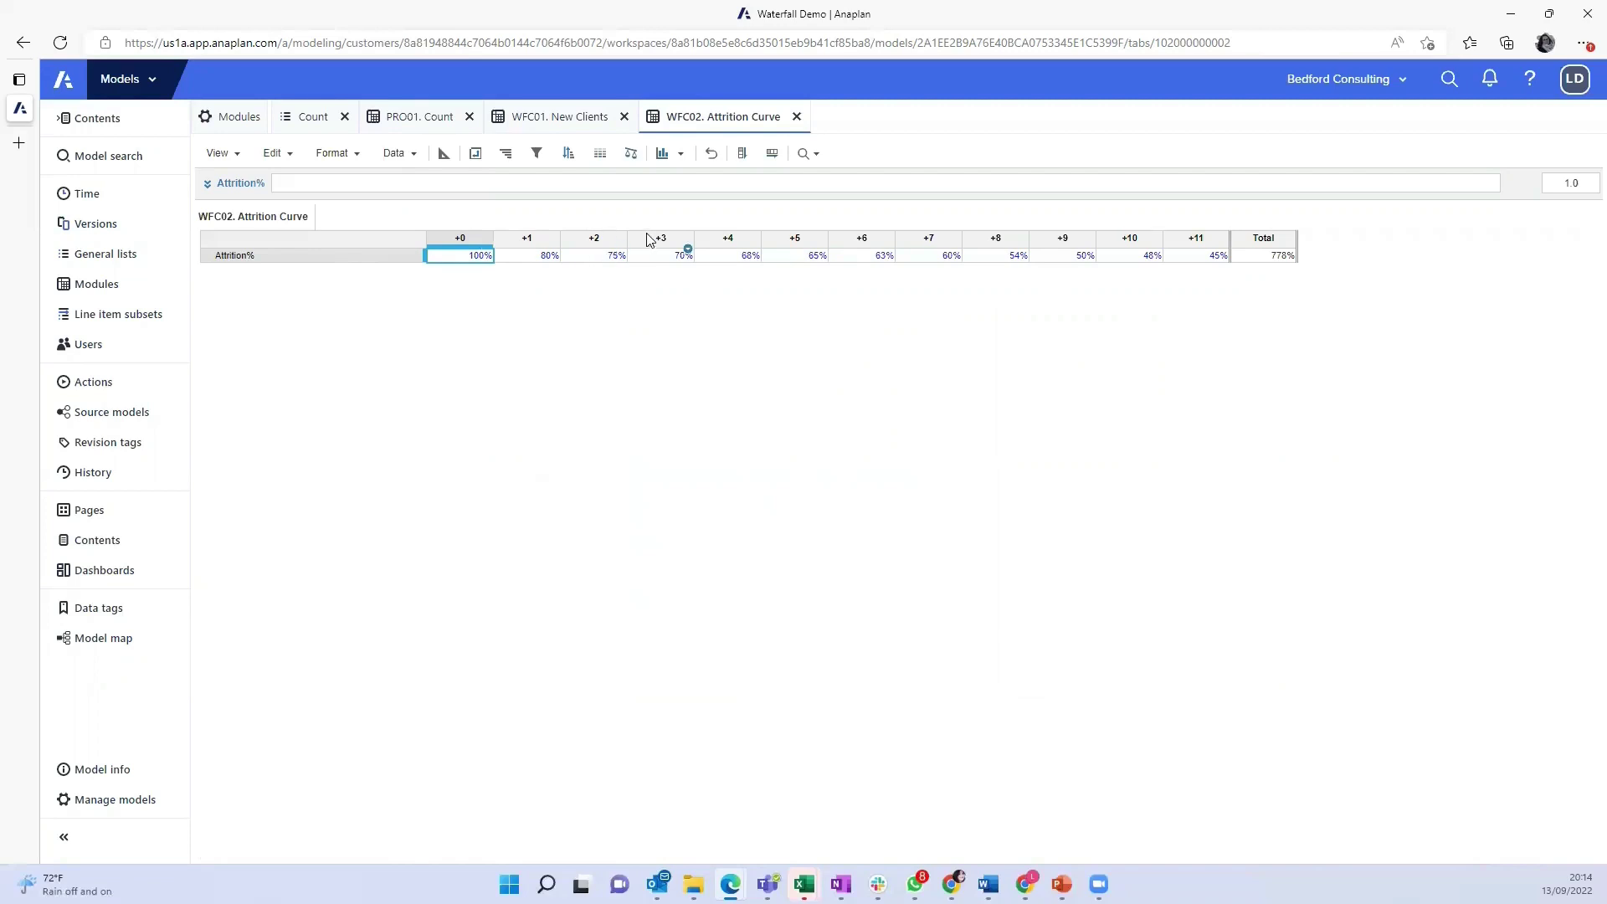
# - Set the Attrition% summary method to None so its Total stays blank
pyautogui.click(444, 153)
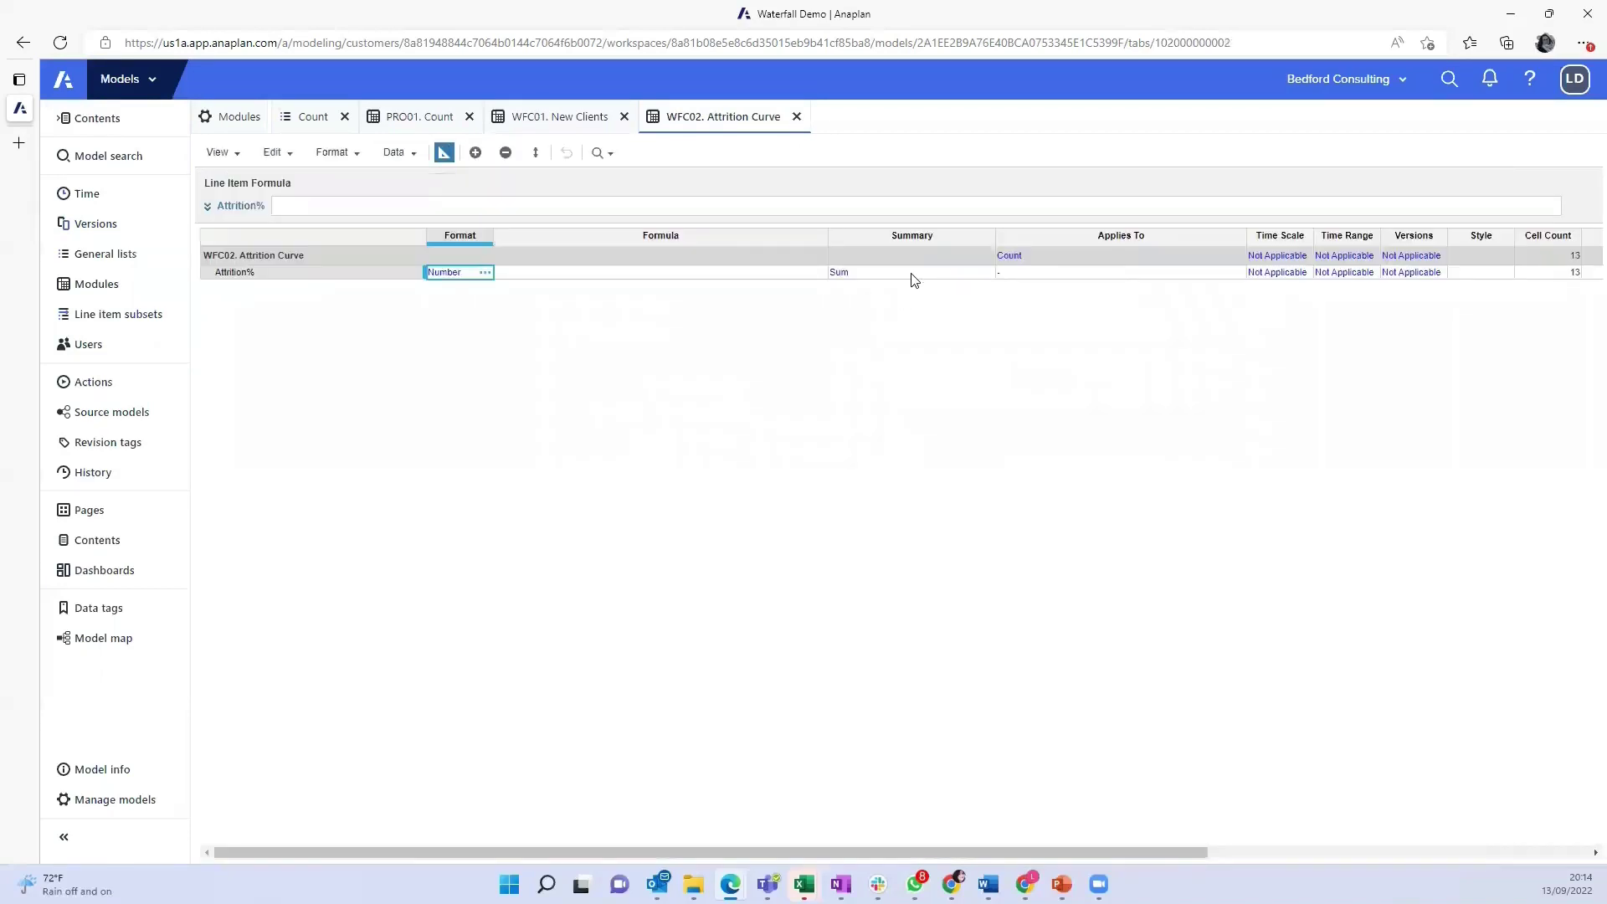
pyautogui.click(985, 274)
pyautogui.click(988, 274)
pyautogui.click(792, 489)
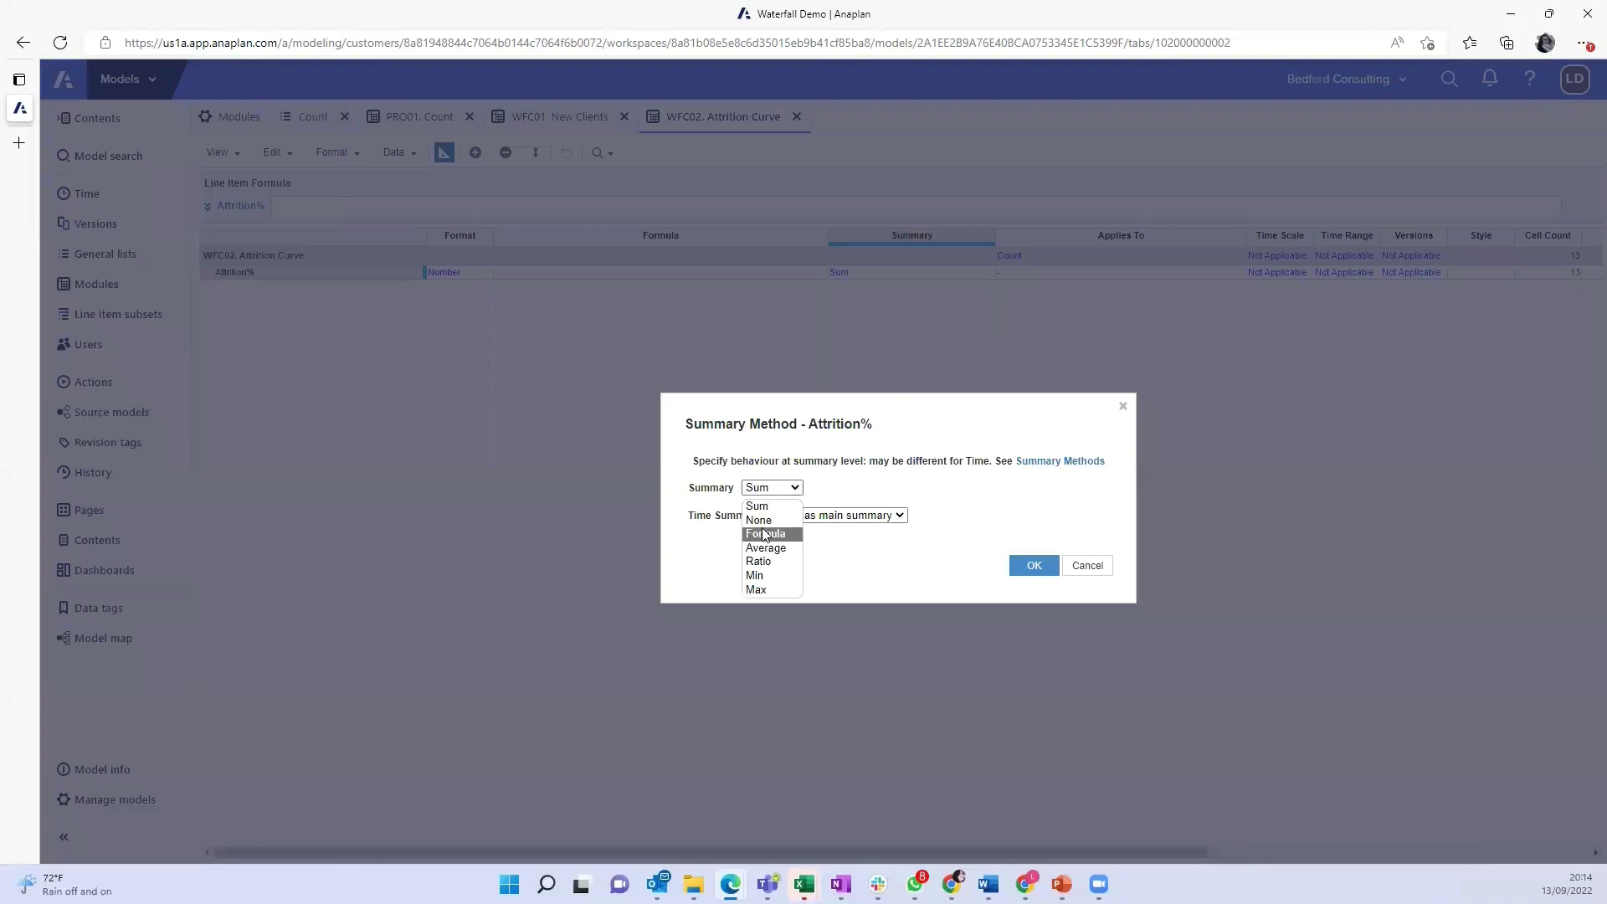
pyautogui.click(763, 523)
pyautogui.click(1034, 565)
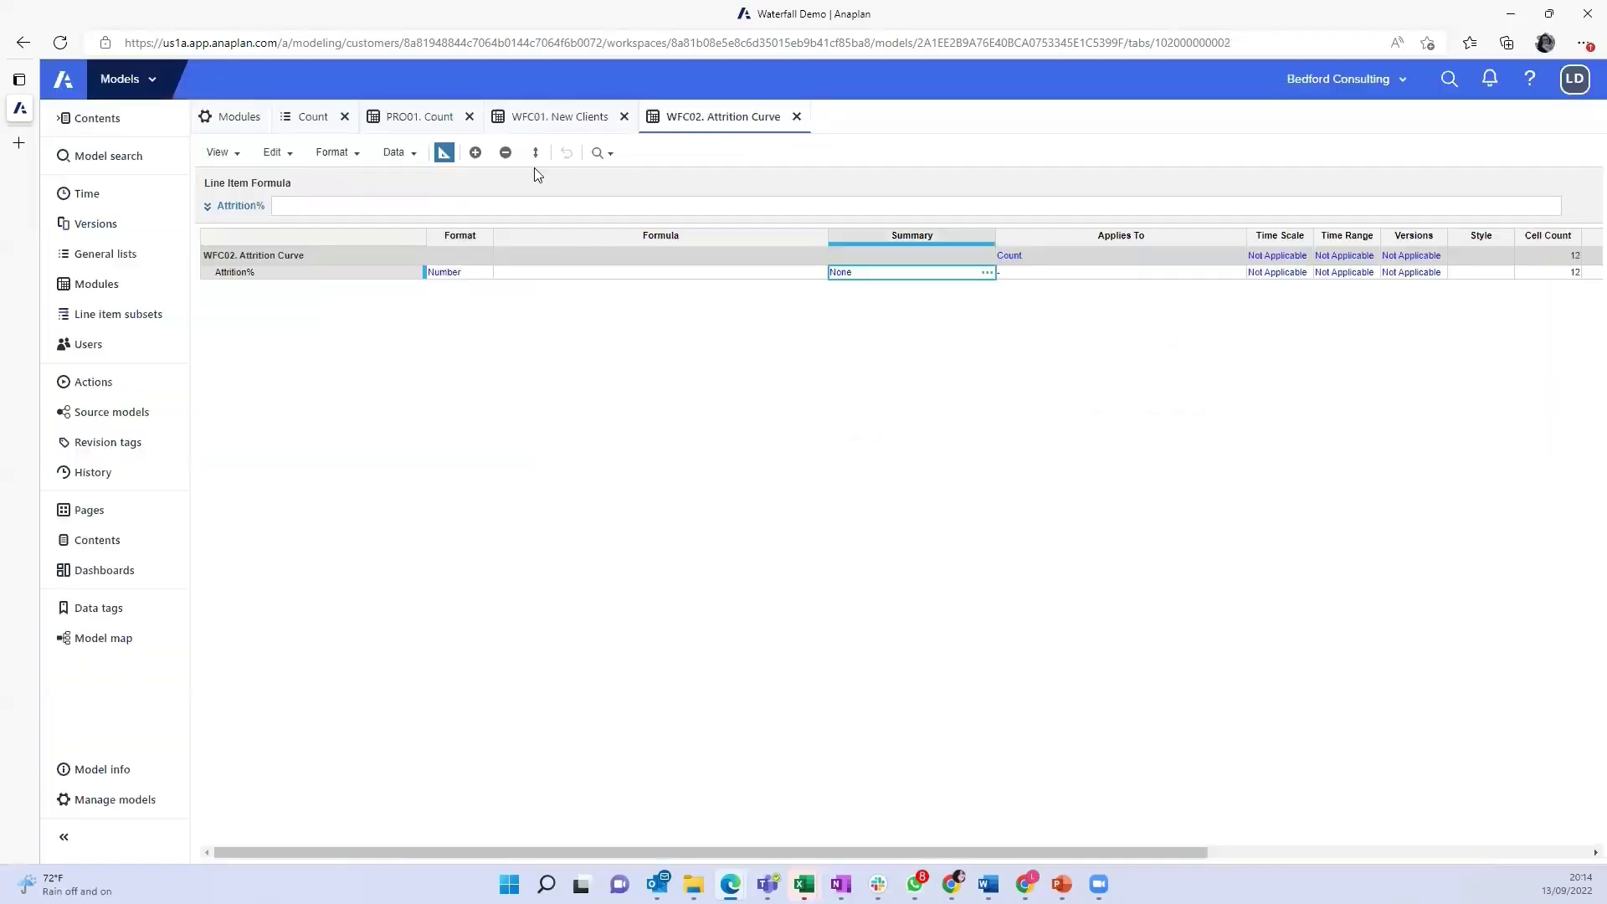
pyautogui.click(444, 153)
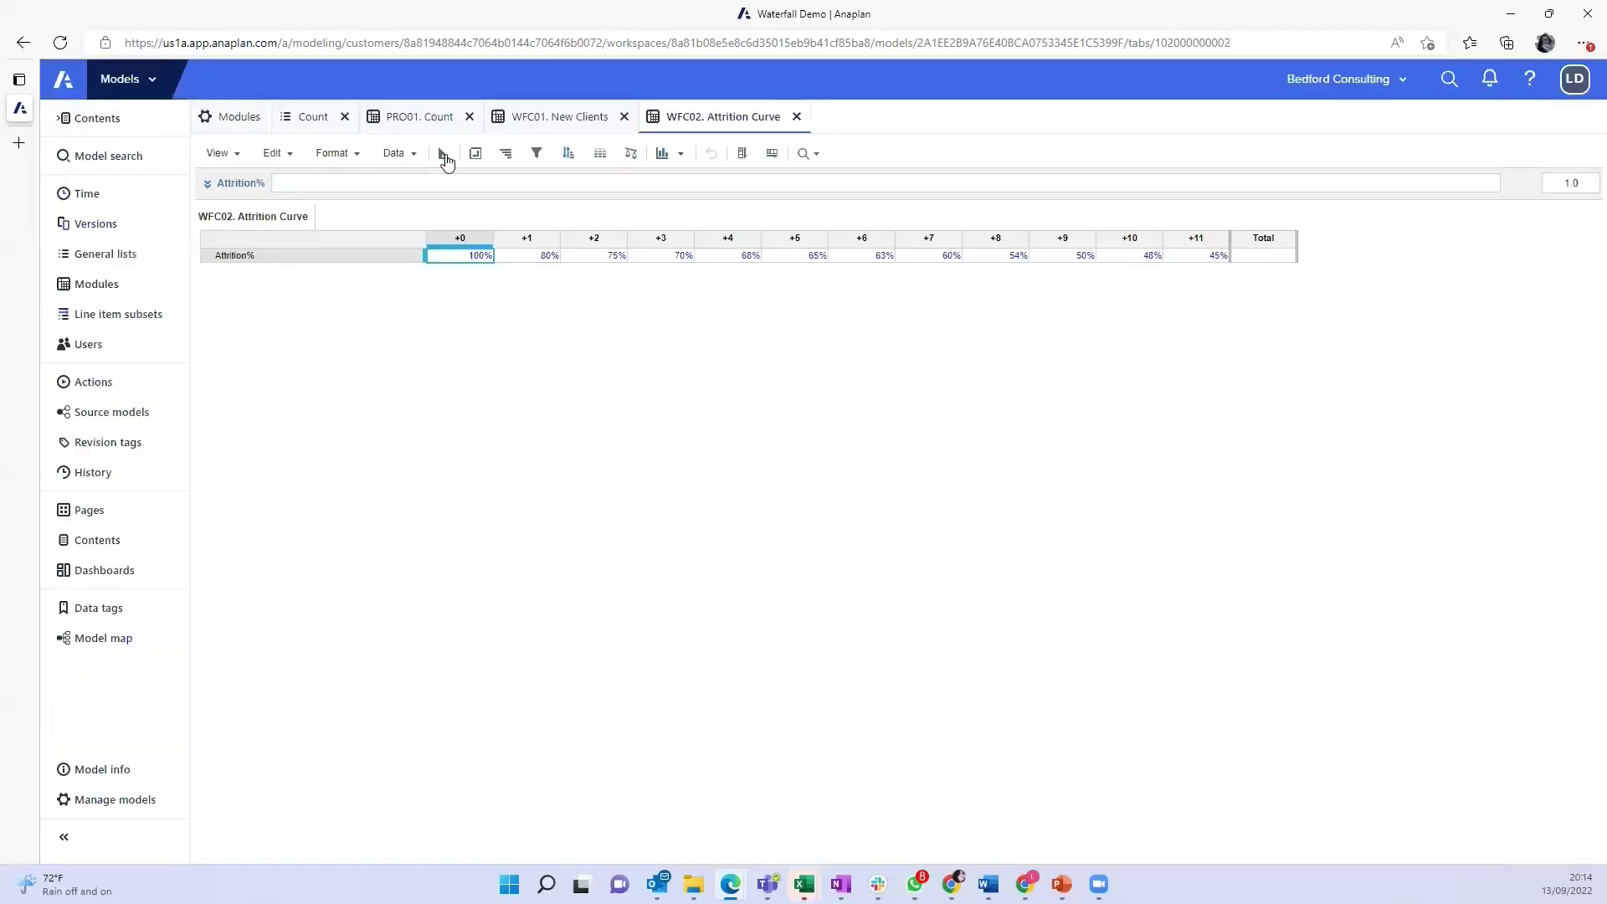
# - Check the New Clients module values, then go back to the modules list
pyautogui.click(556, 118)
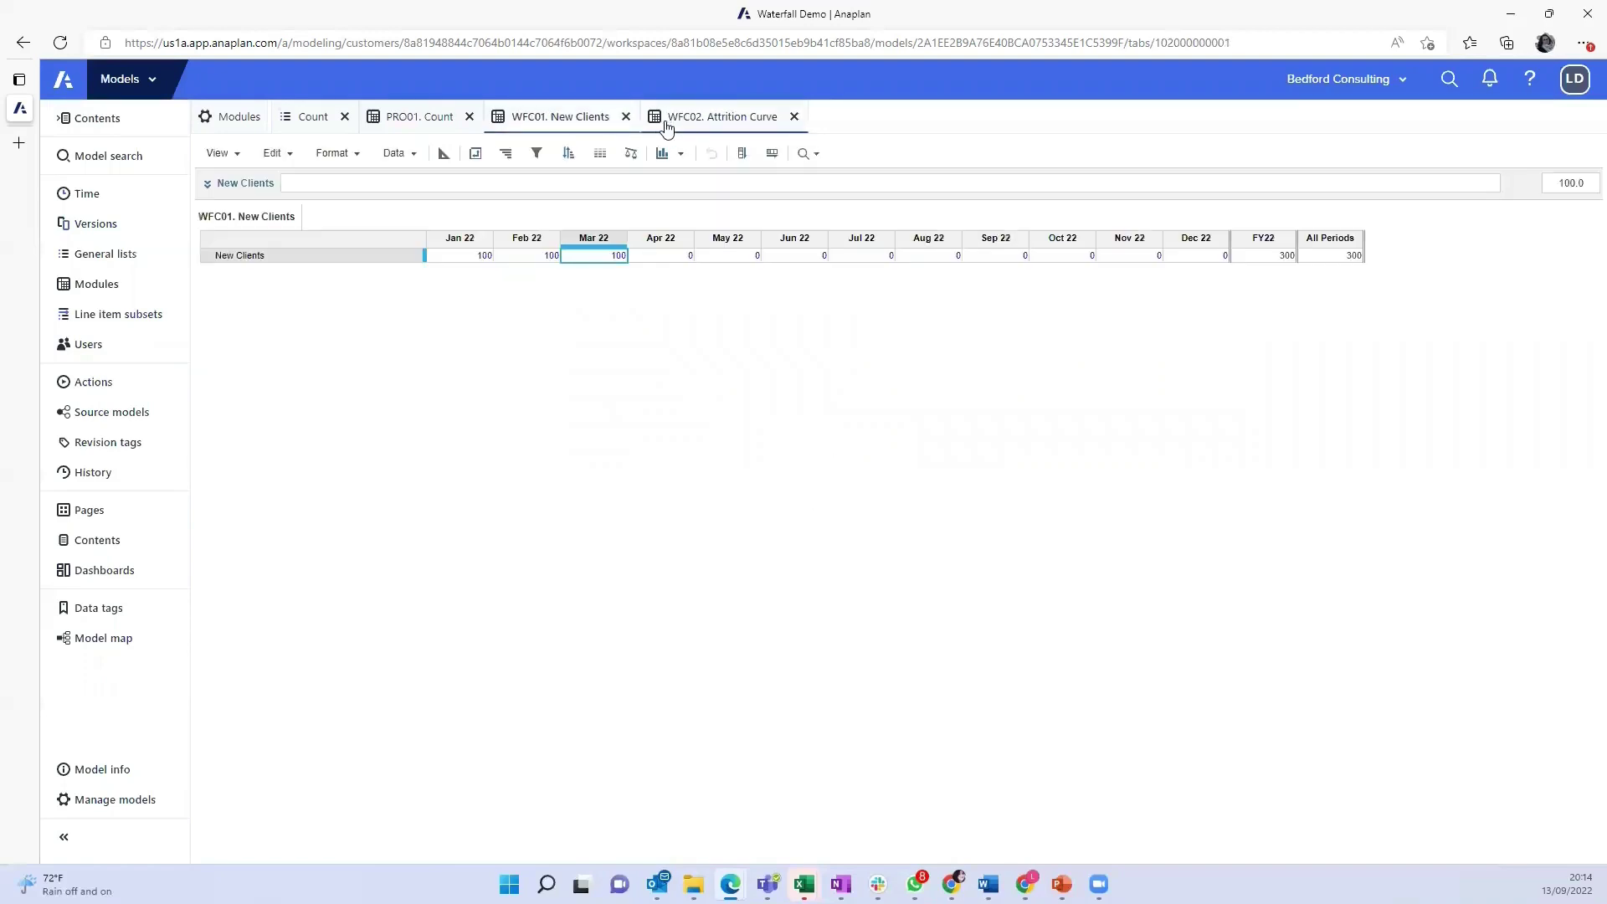
pyautogui.click(668, 126)
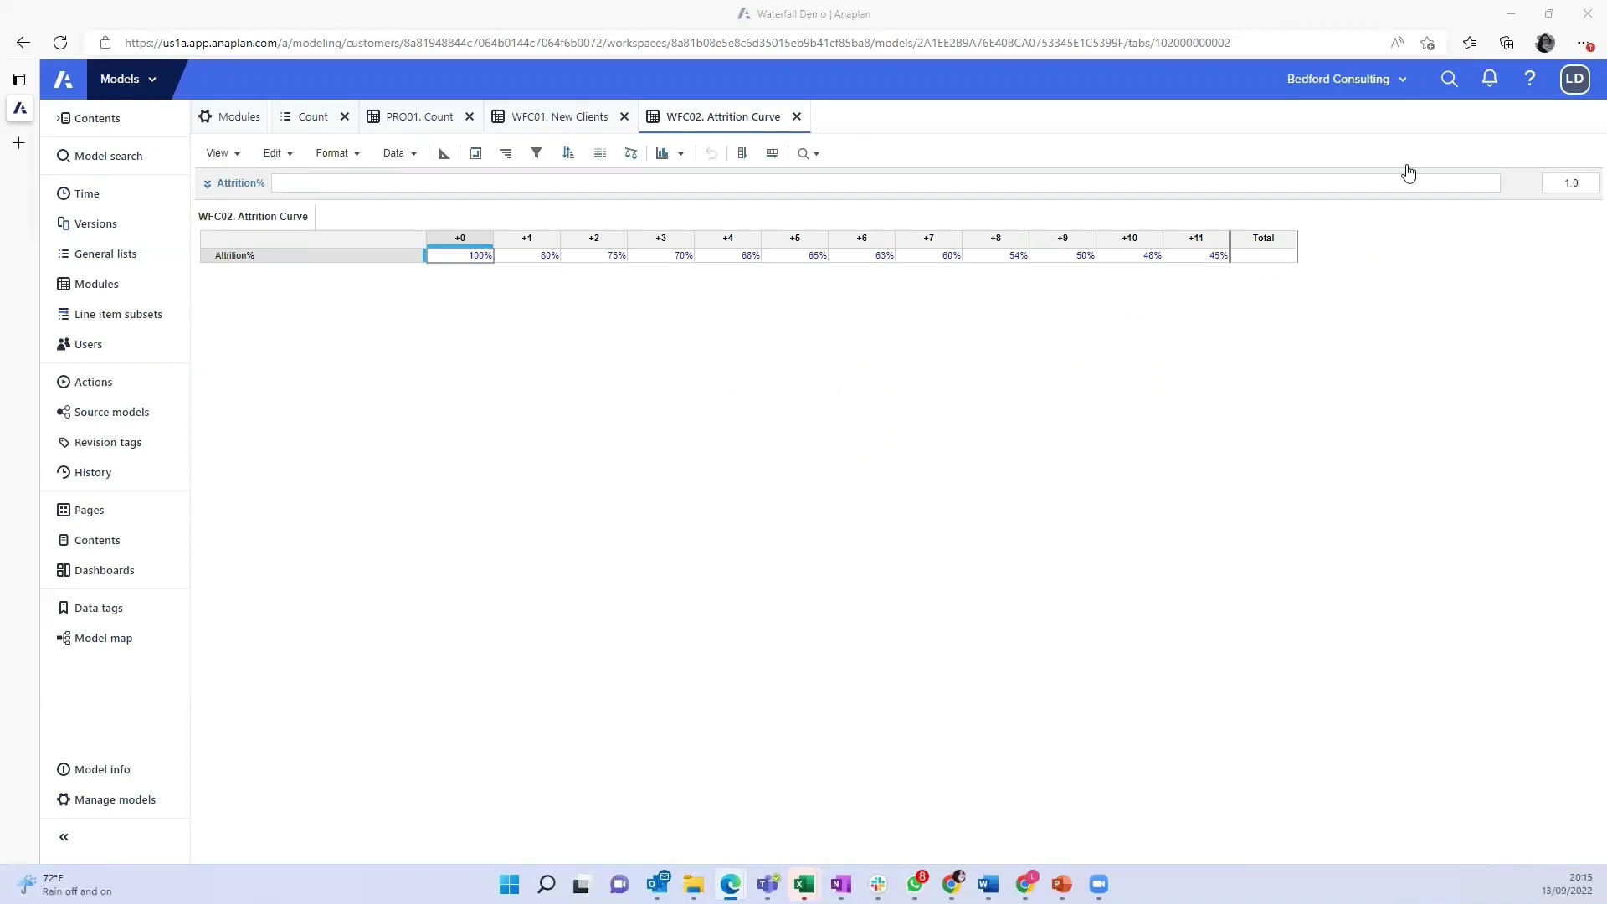
pyautogui.click(228, 117)
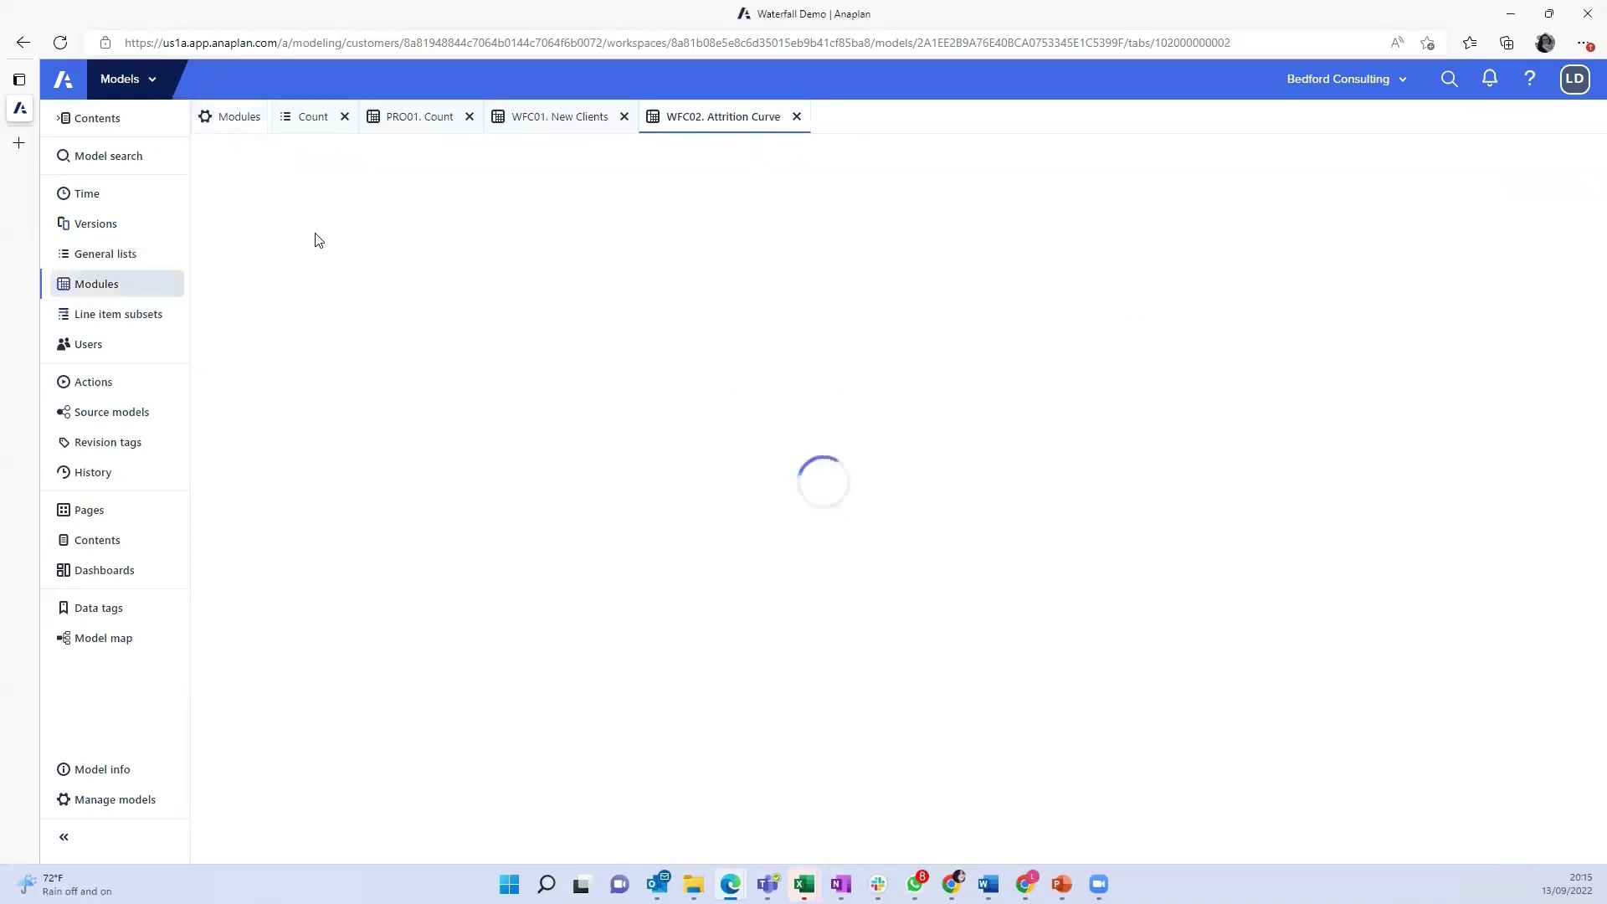
# - Insert module WFC03. WF Calc with New Hires, Attrition% and Final Result line items, Count in rows
pyautogui.click(241, 243)
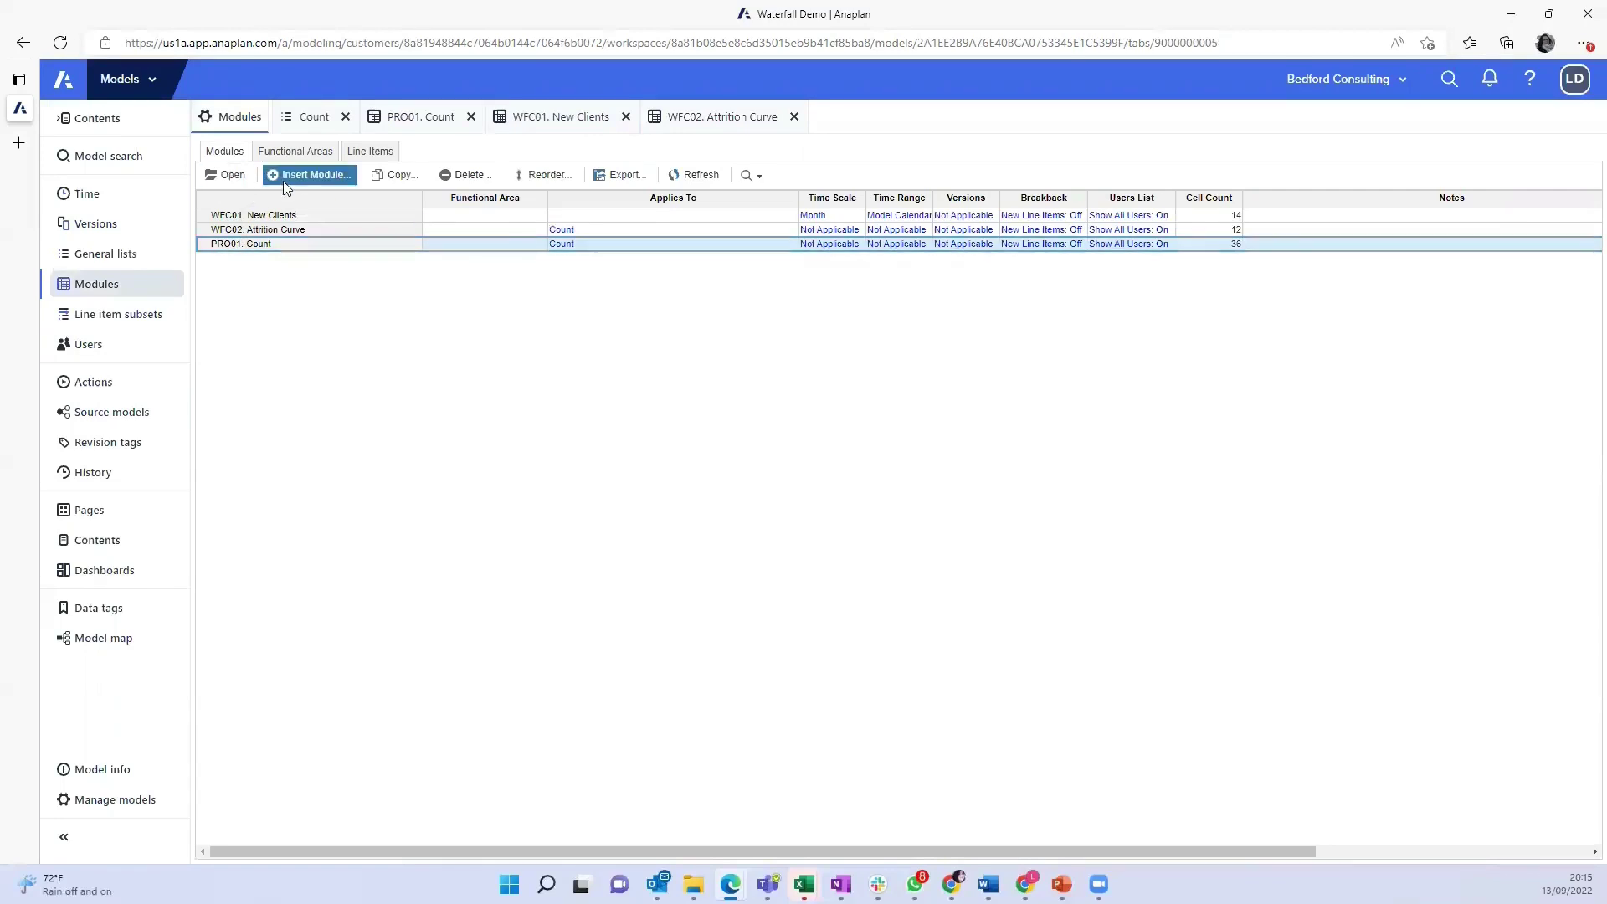
pyautogui.click(283, 177)
pyautogui.write('WFC03. WF Calc')
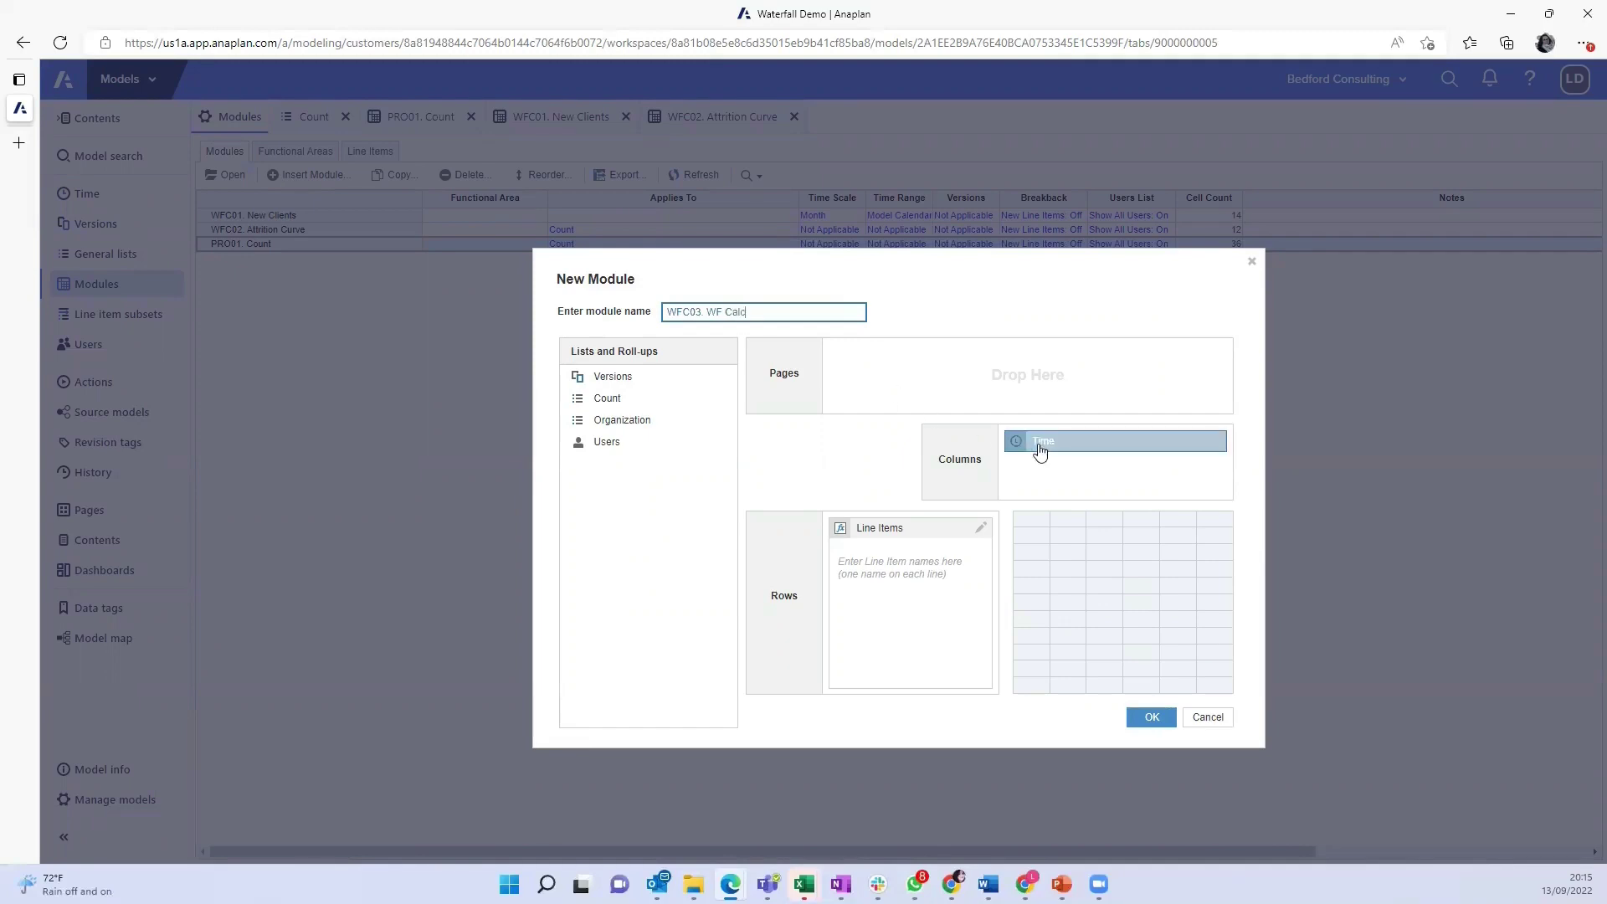
pyautogui.click(899, 563)
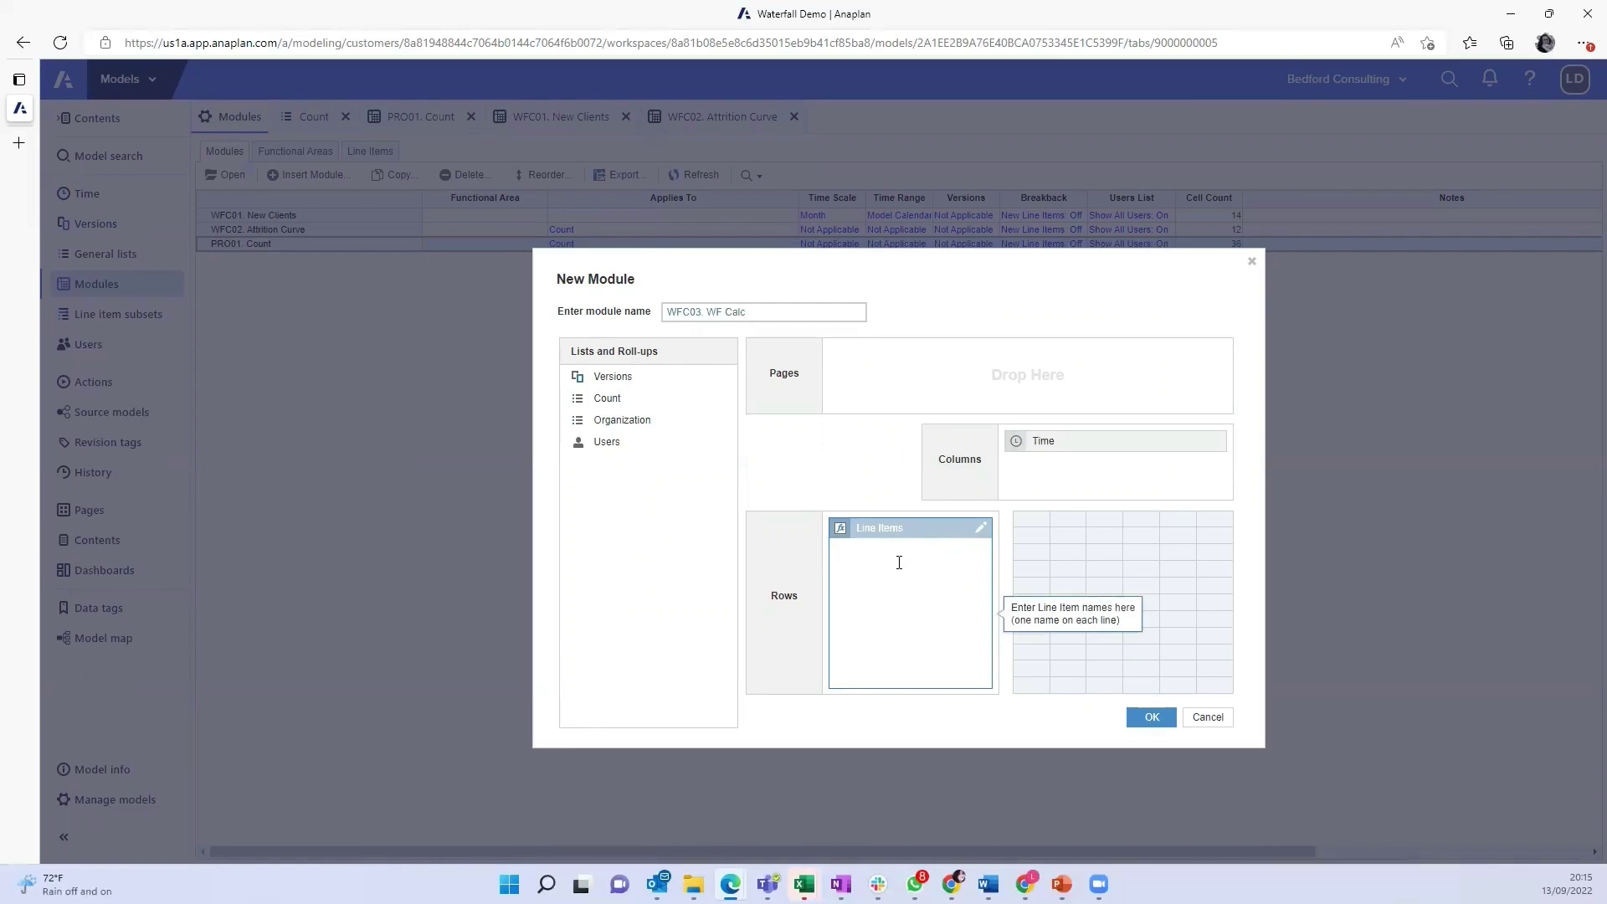
pyautogui.write('Attrition%')
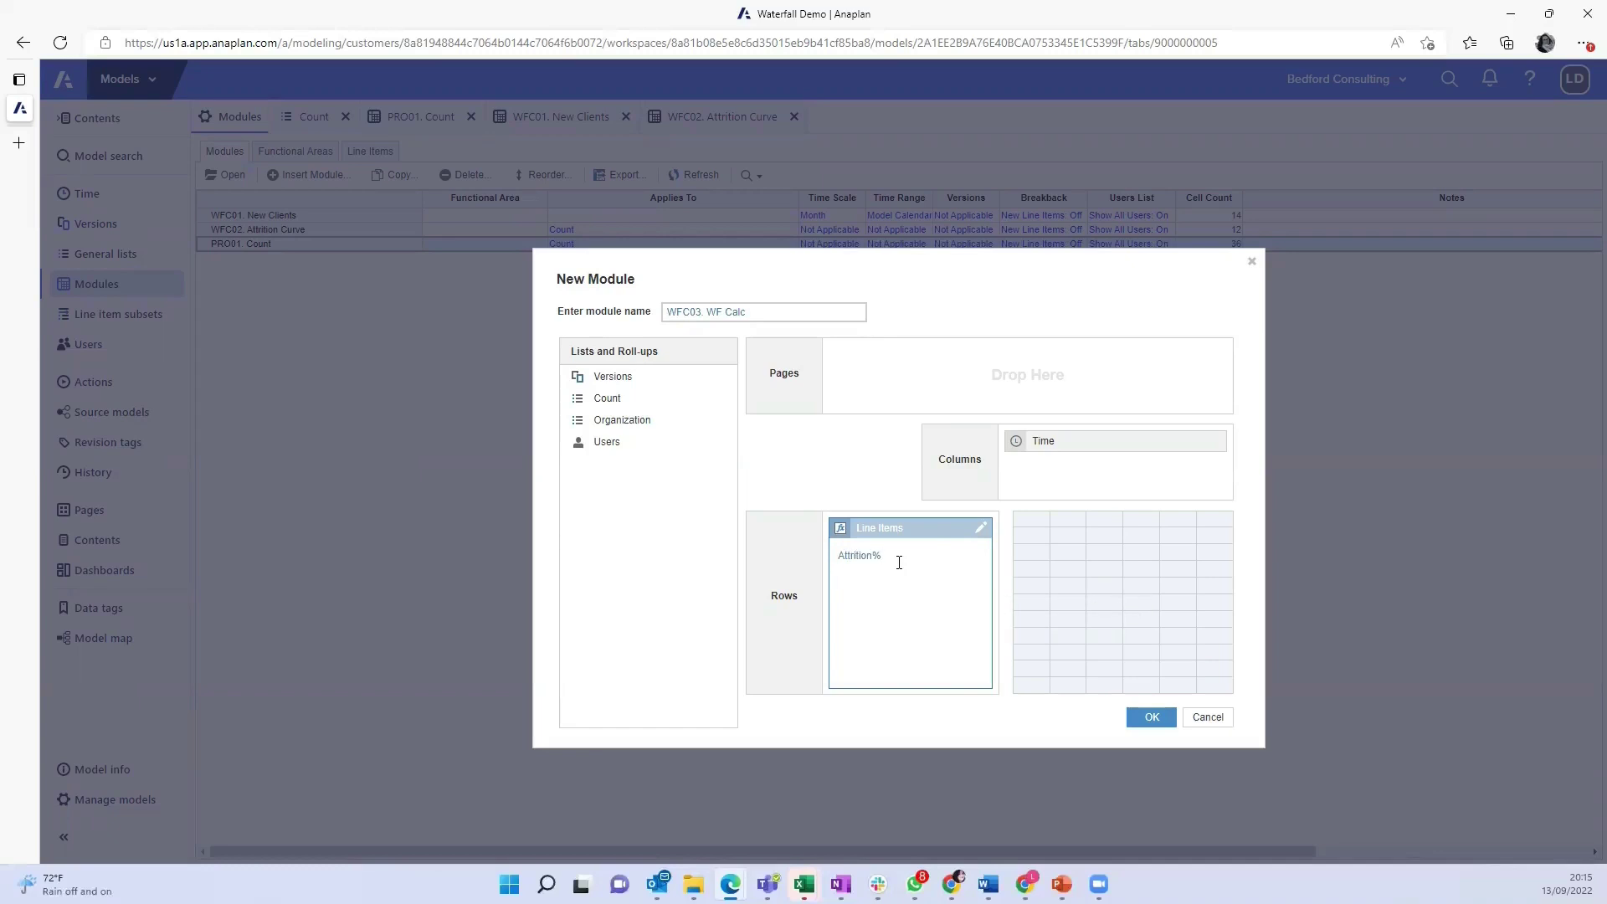
pyautogui.press('Return')
pyautogui.moveTo(631, 398); pyautogui.dragTo(963, 526)
pyautogui.click(1162, 717)
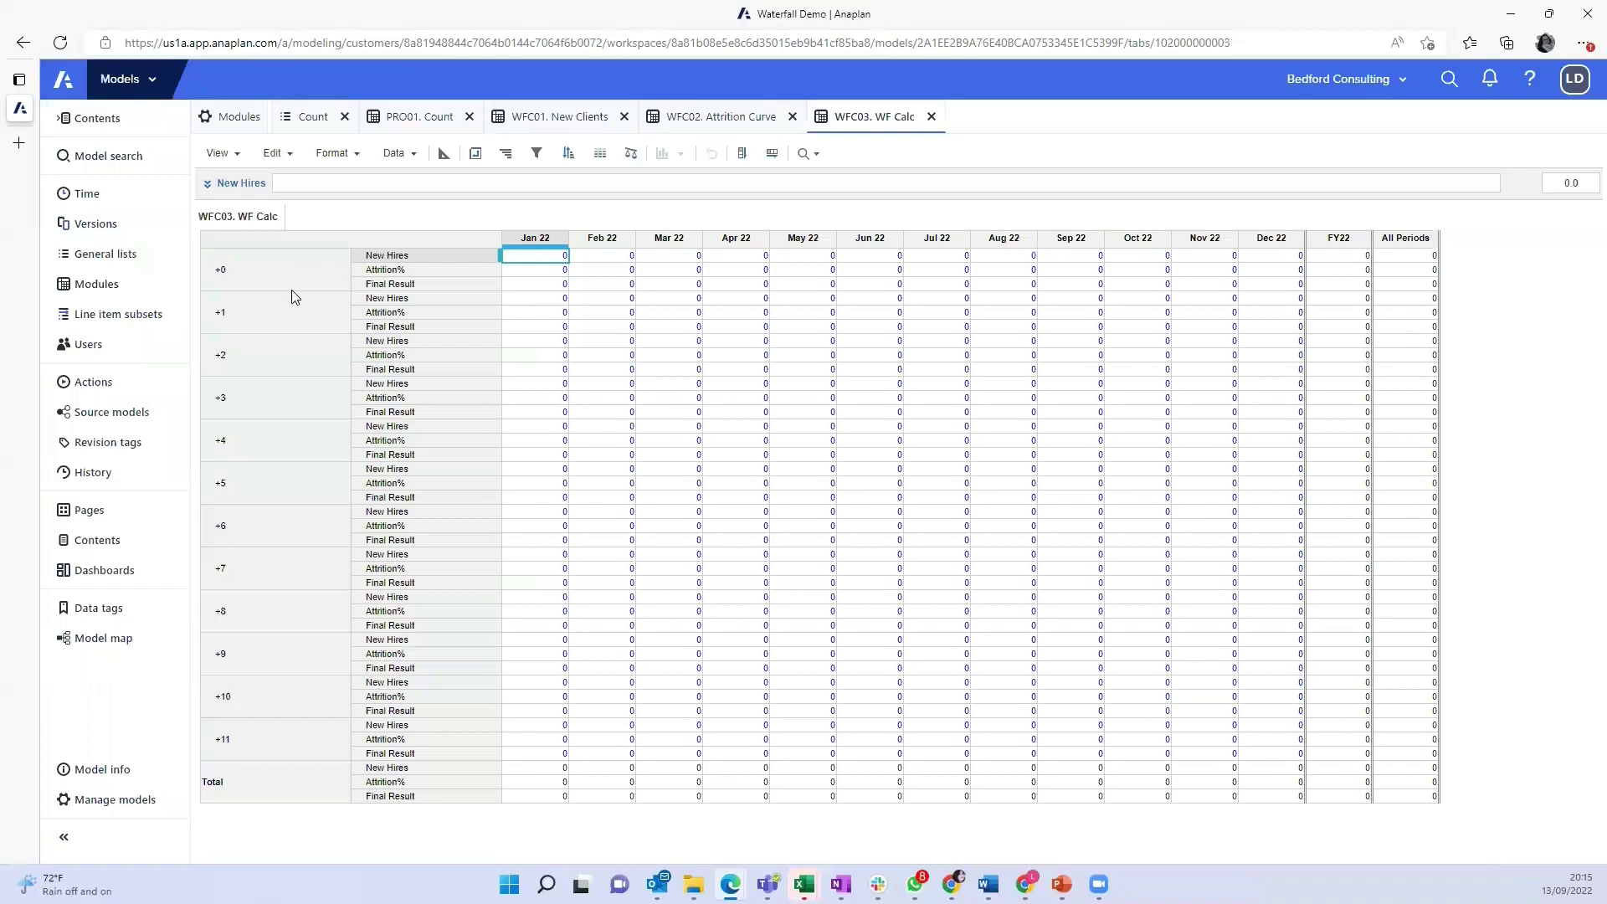
# - Pivot WF Calc so Line Items nest above Count in rows, then select the Attrition% cells
pyautogui.click(475, 153)
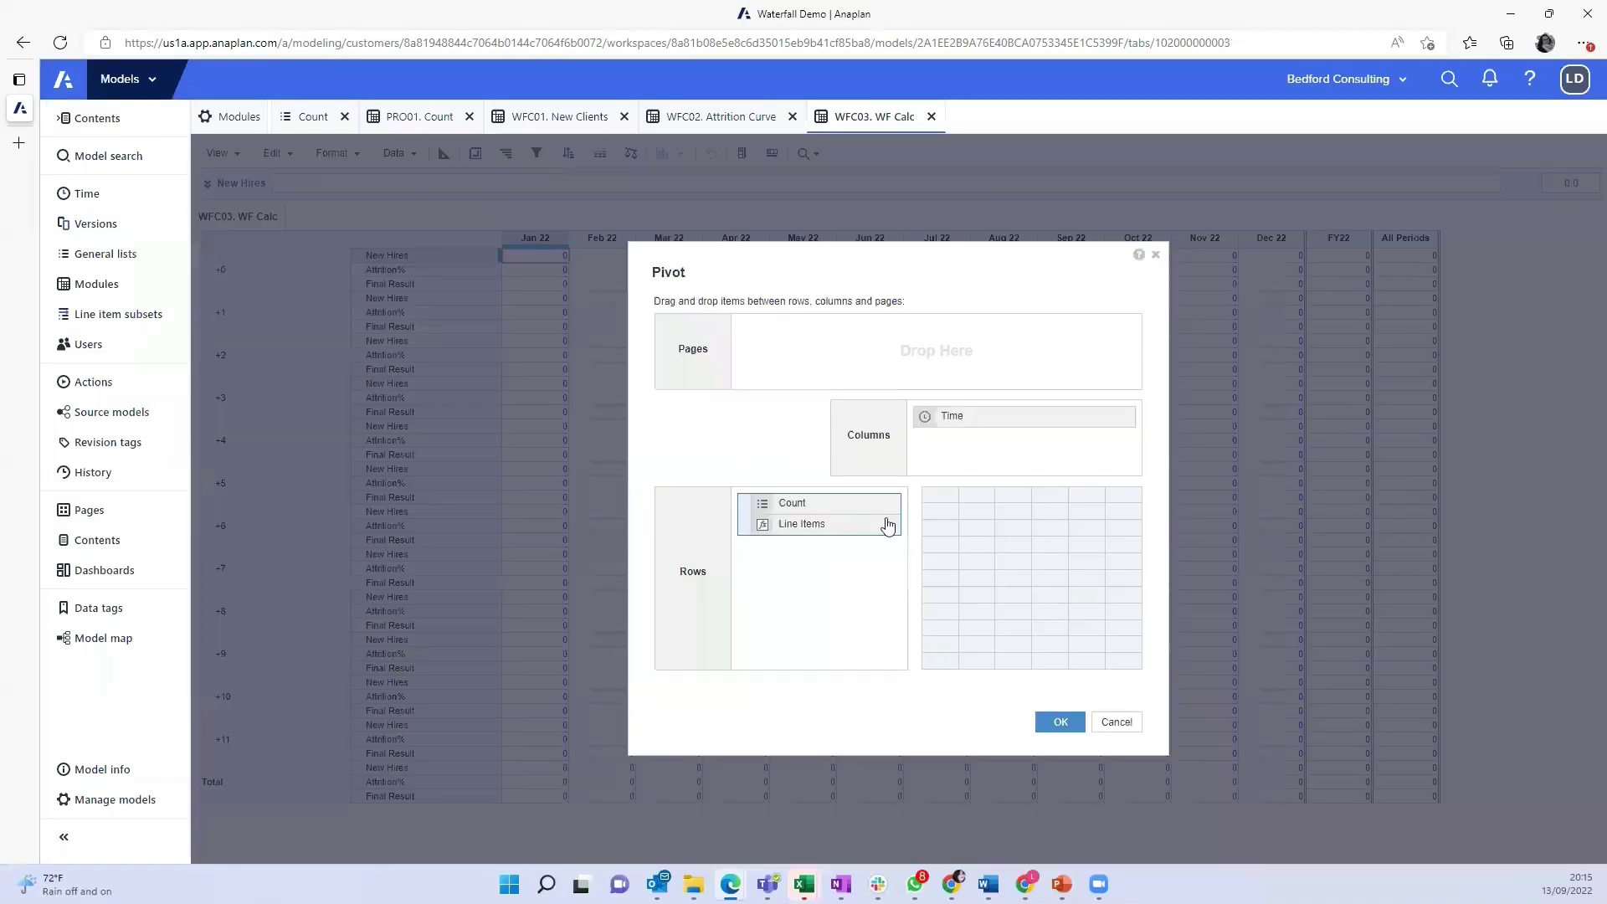
pyautogui.moveTo(832, 530); pyautogui.dragTo(833, 501)
pyautogui.click(1060, 722)
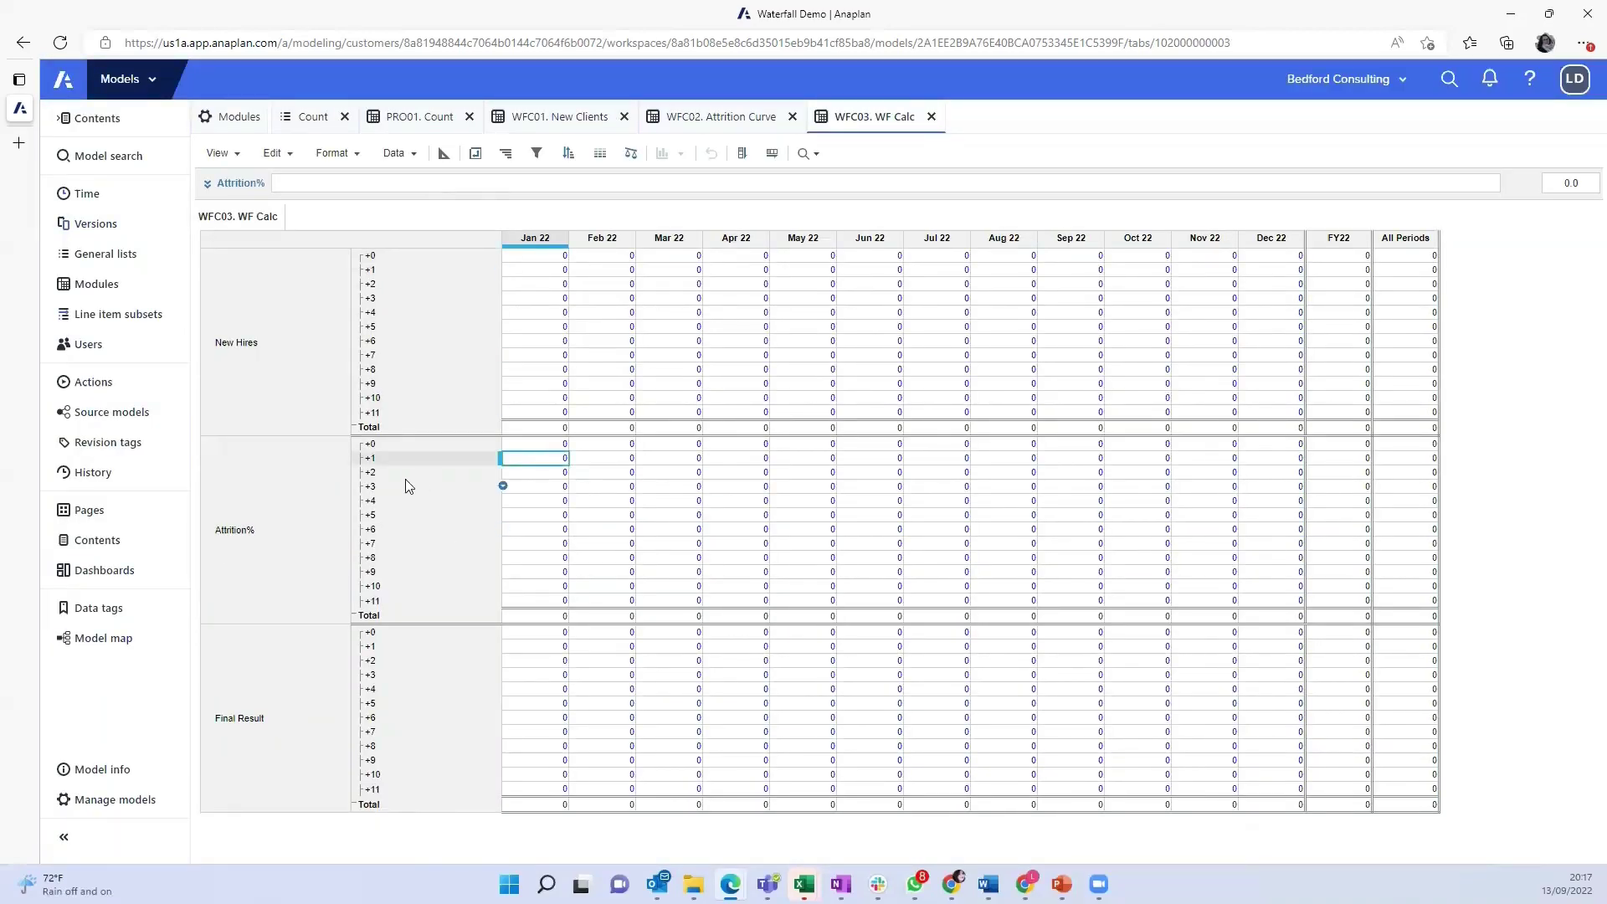
pyautogui.moveTo(366, 445); pyautogui.dragTo(375, 596)
pyautogui.click(555, 458)
# - Set the Attrition% formula to 'WFC02. Attrition Curve'.Attrition%
pyautogui.press('F2')
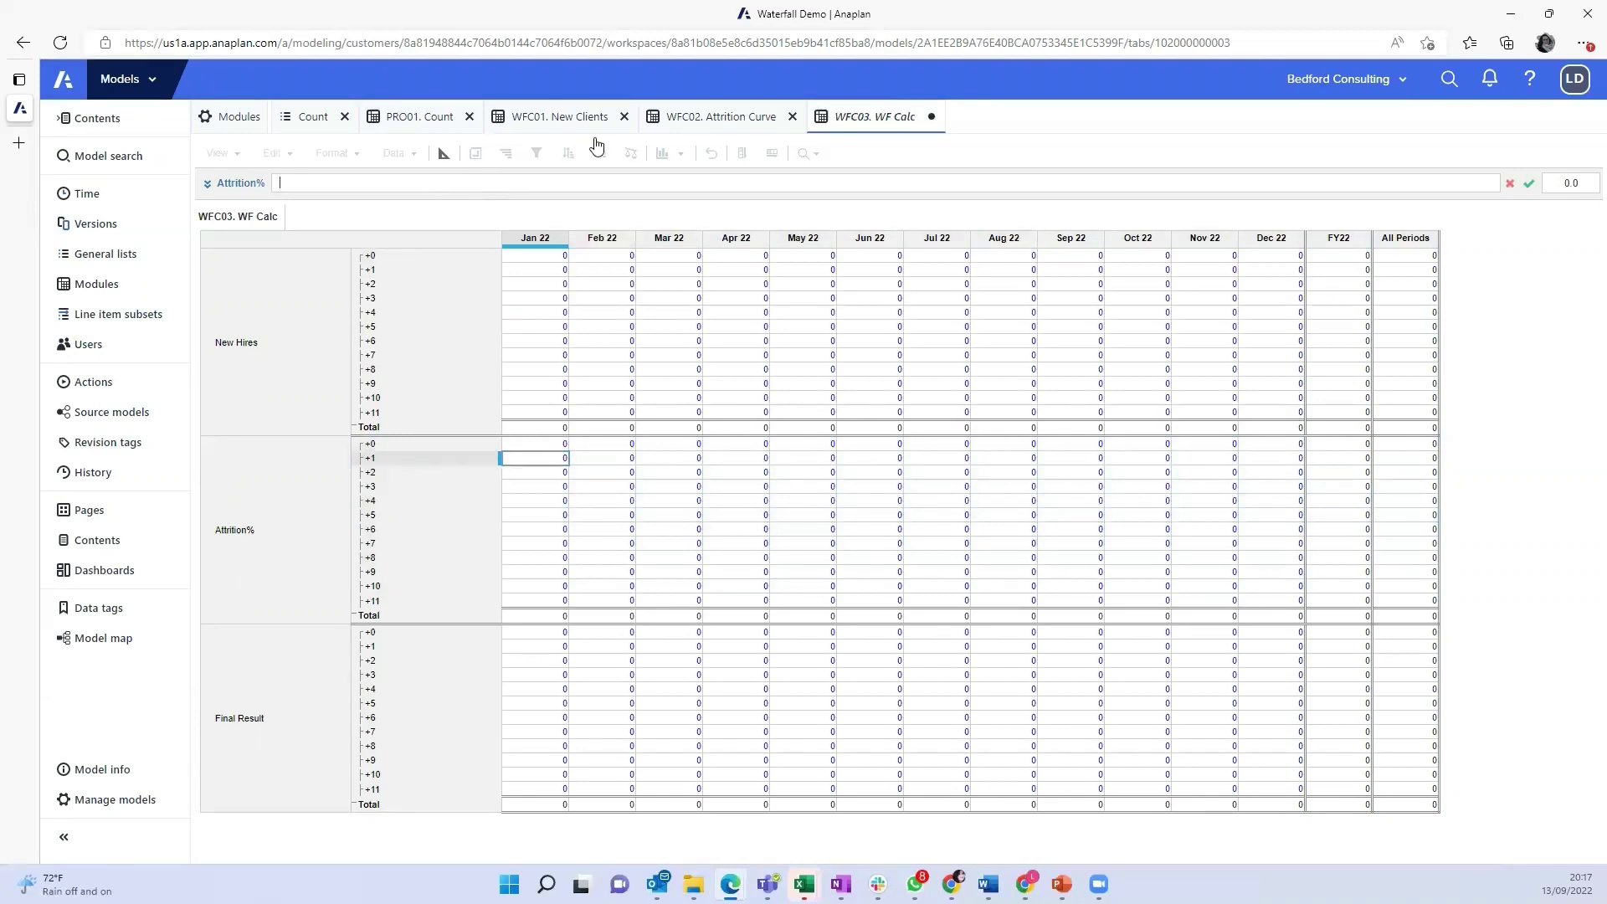
pyautogui.click(725, 125)
pyautogui.click(260, 224)
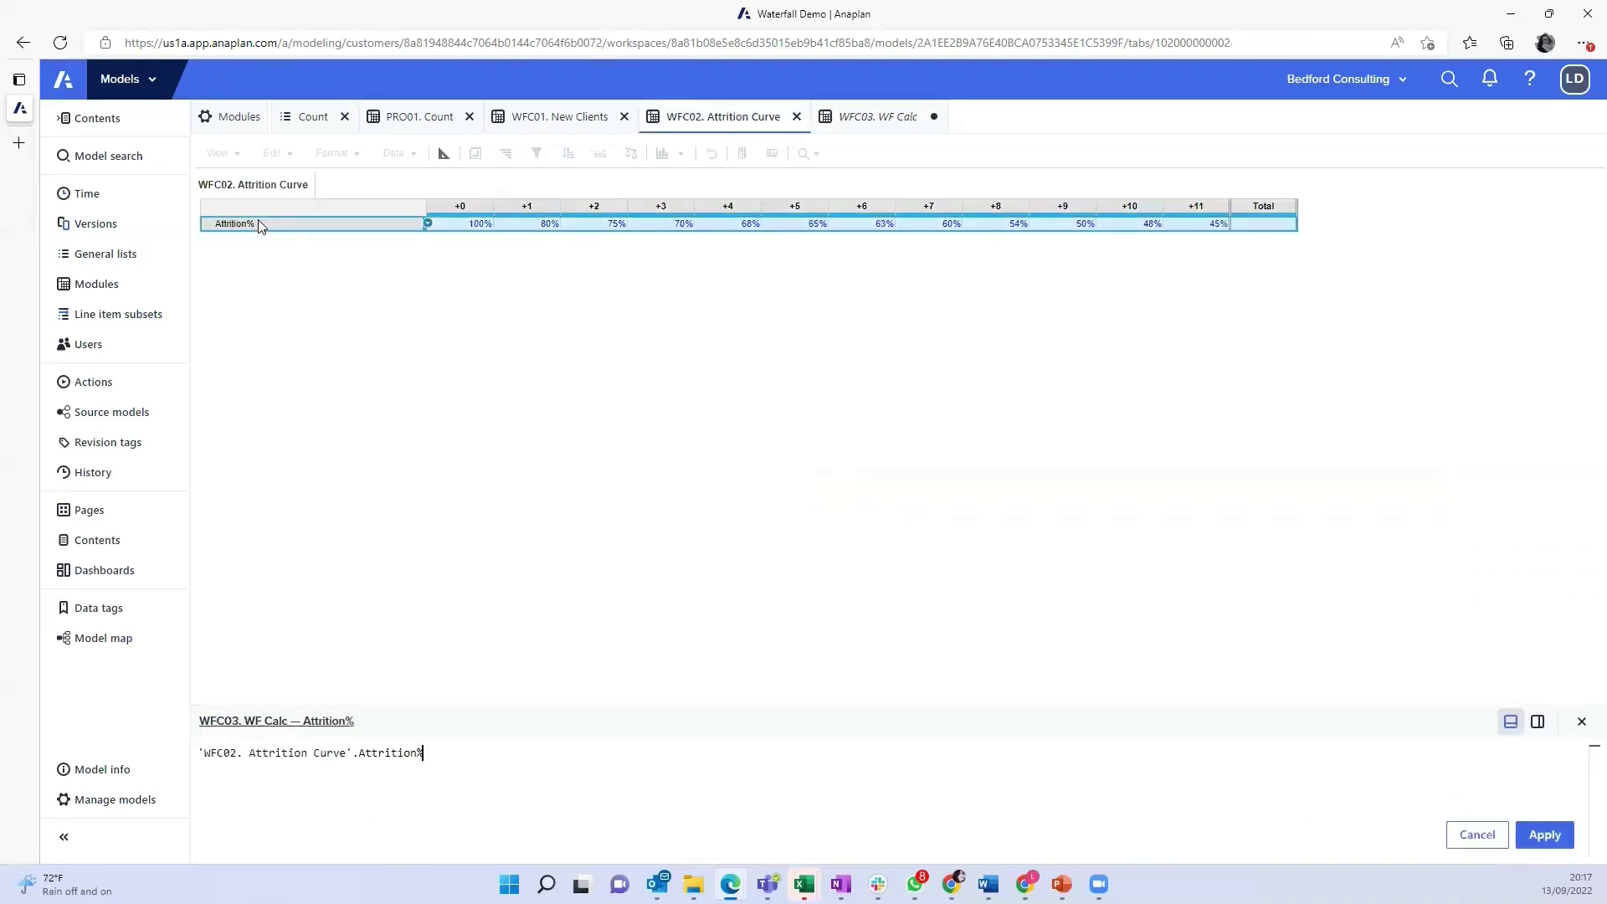
pyautogui.press('Return')
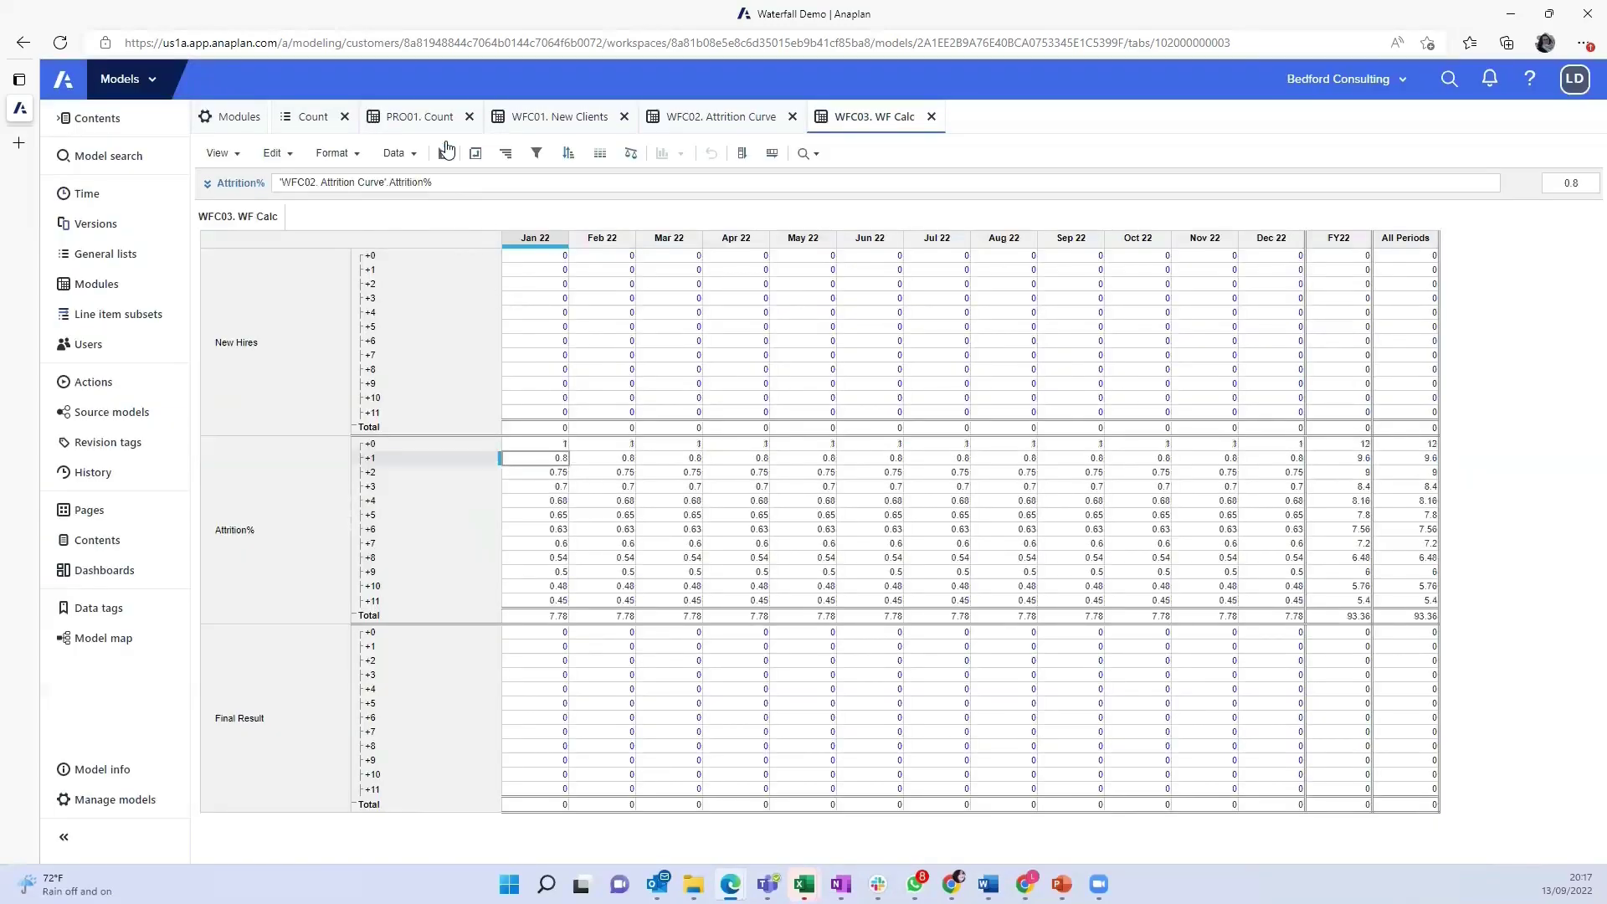
# - Format Attrition% as Percentage in the blueprint and return to the grid
pyautogui.click(444, 152)
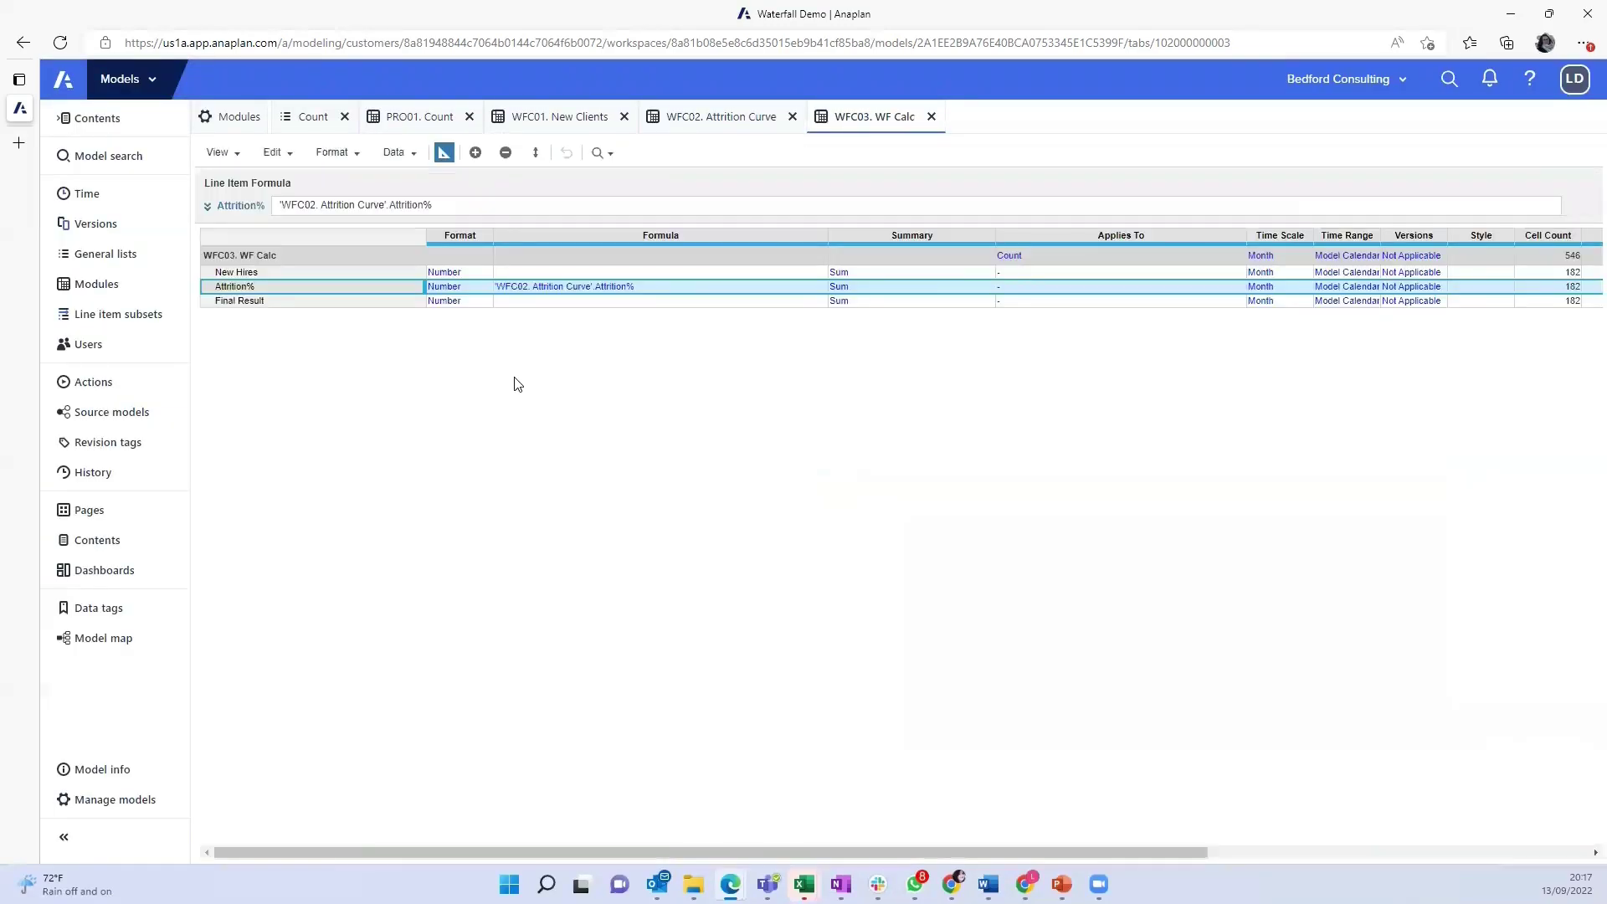
pyautogui.click(484, 287)
pyautogui.click(485, 287)
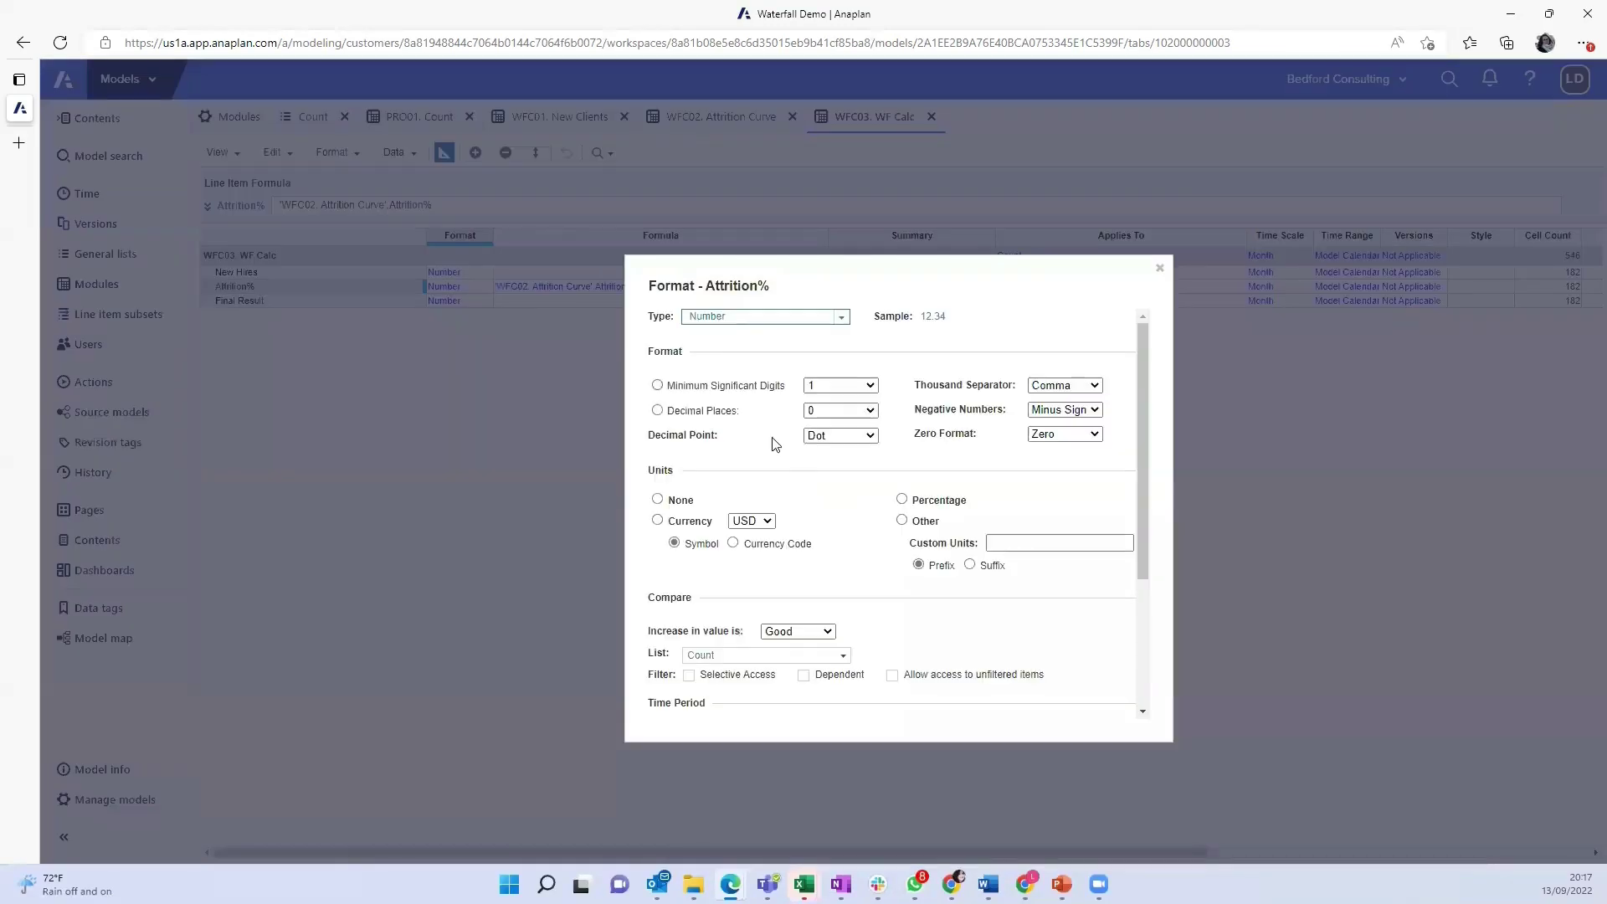
pyautogui.click(909, 500)
pyautogui.click(1070, 704)
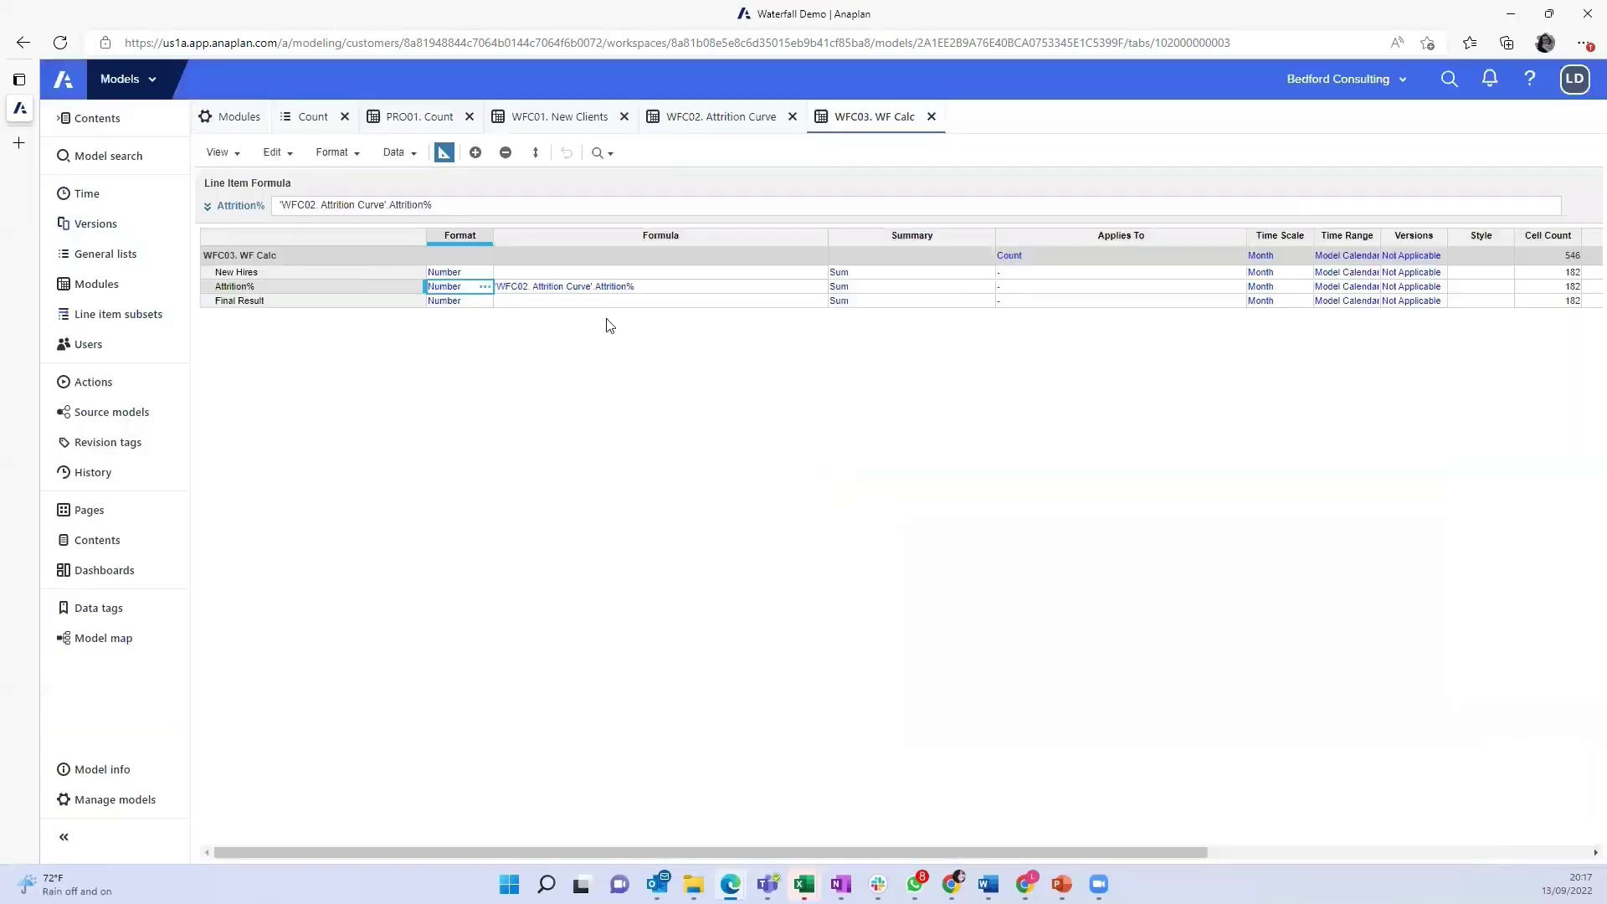
pyautogui.click(443, 153)
pyautogui.hotkey('ctrl', 'c')
pyautogui.click(538, 260)
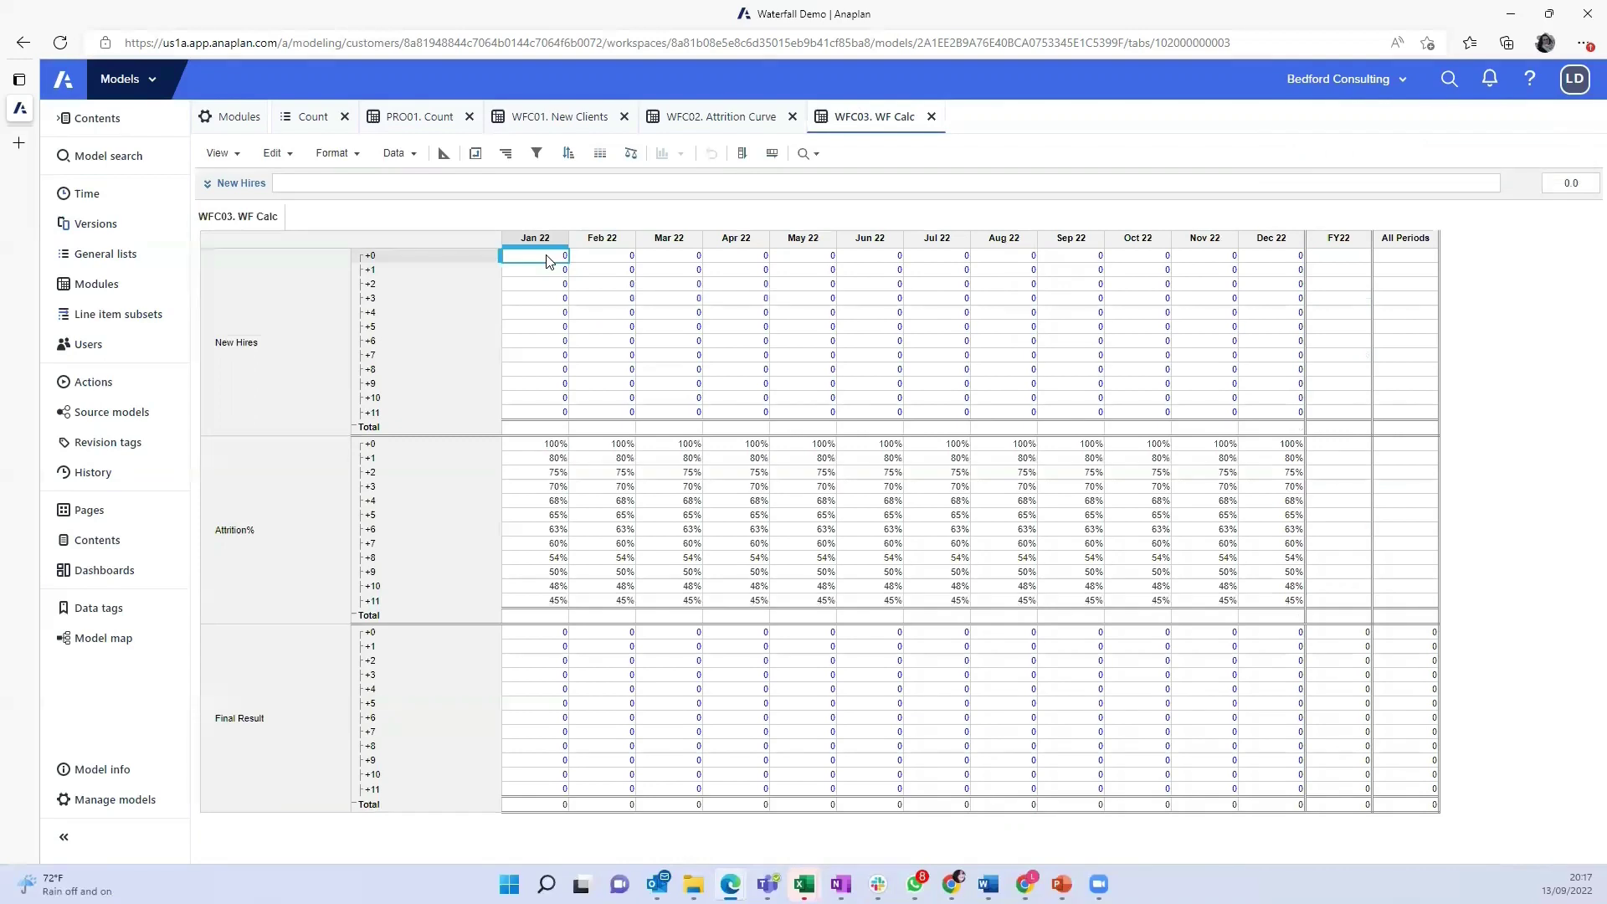
# - Set New Hires to OFFSET('WFC01. New Clients'.New Clients, -'PRO01. Count'.Code Value, 0)
pyautogui.moveTo(586, 278); pyautogui.dragTo(1023, 385)
pyautogui.click(1023, 384)
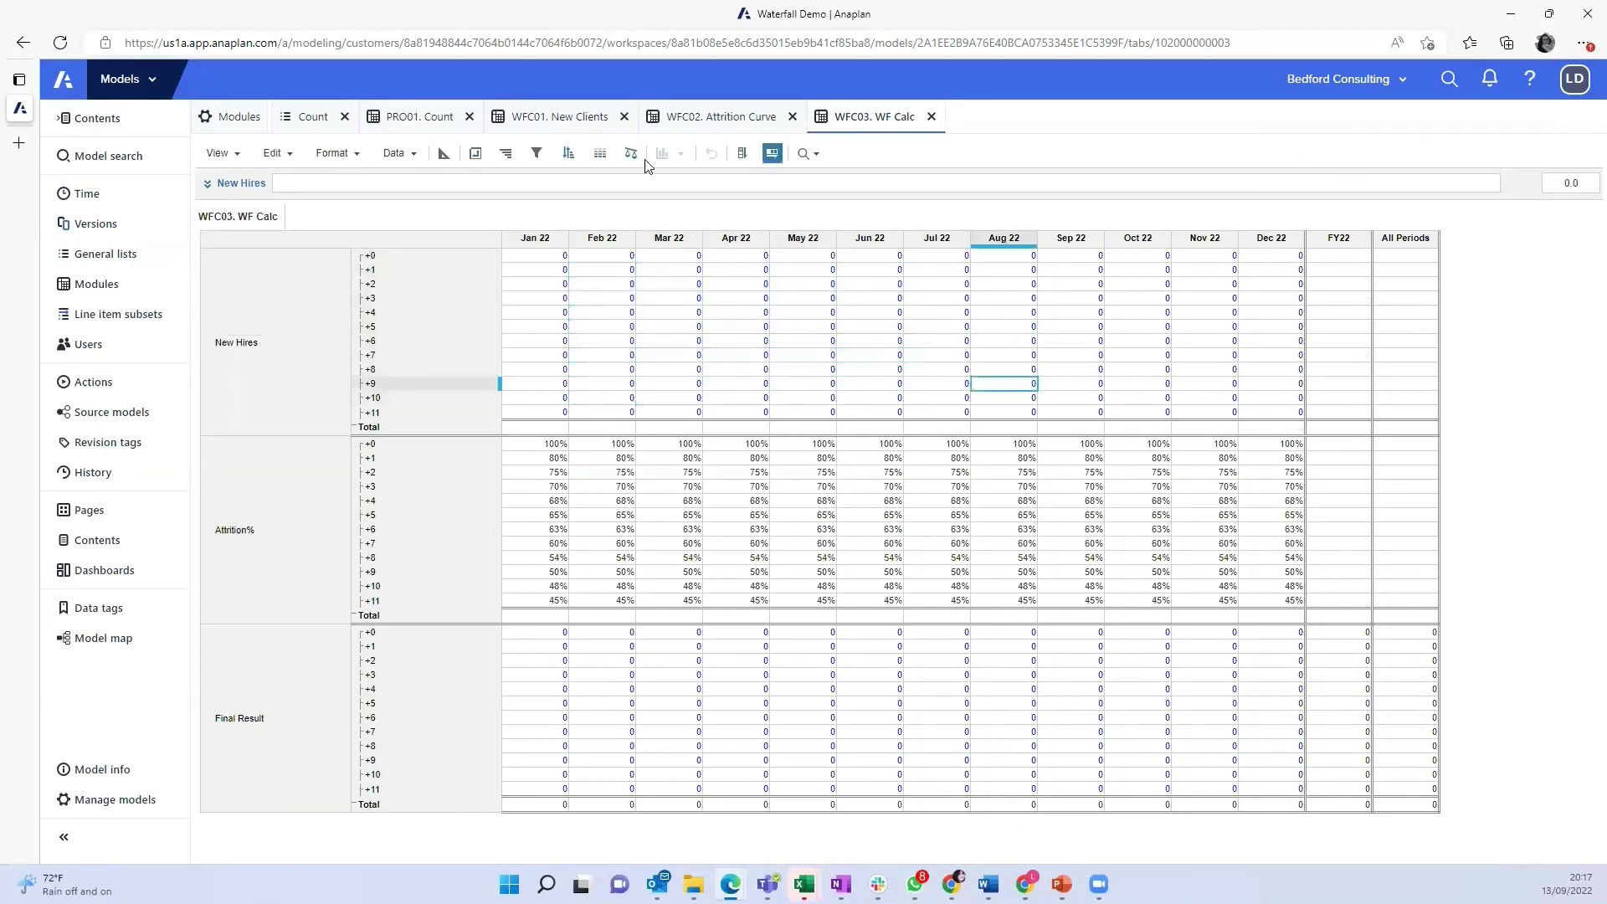
pyautogui.click(581, 180)
pyautogui.write('offset(')
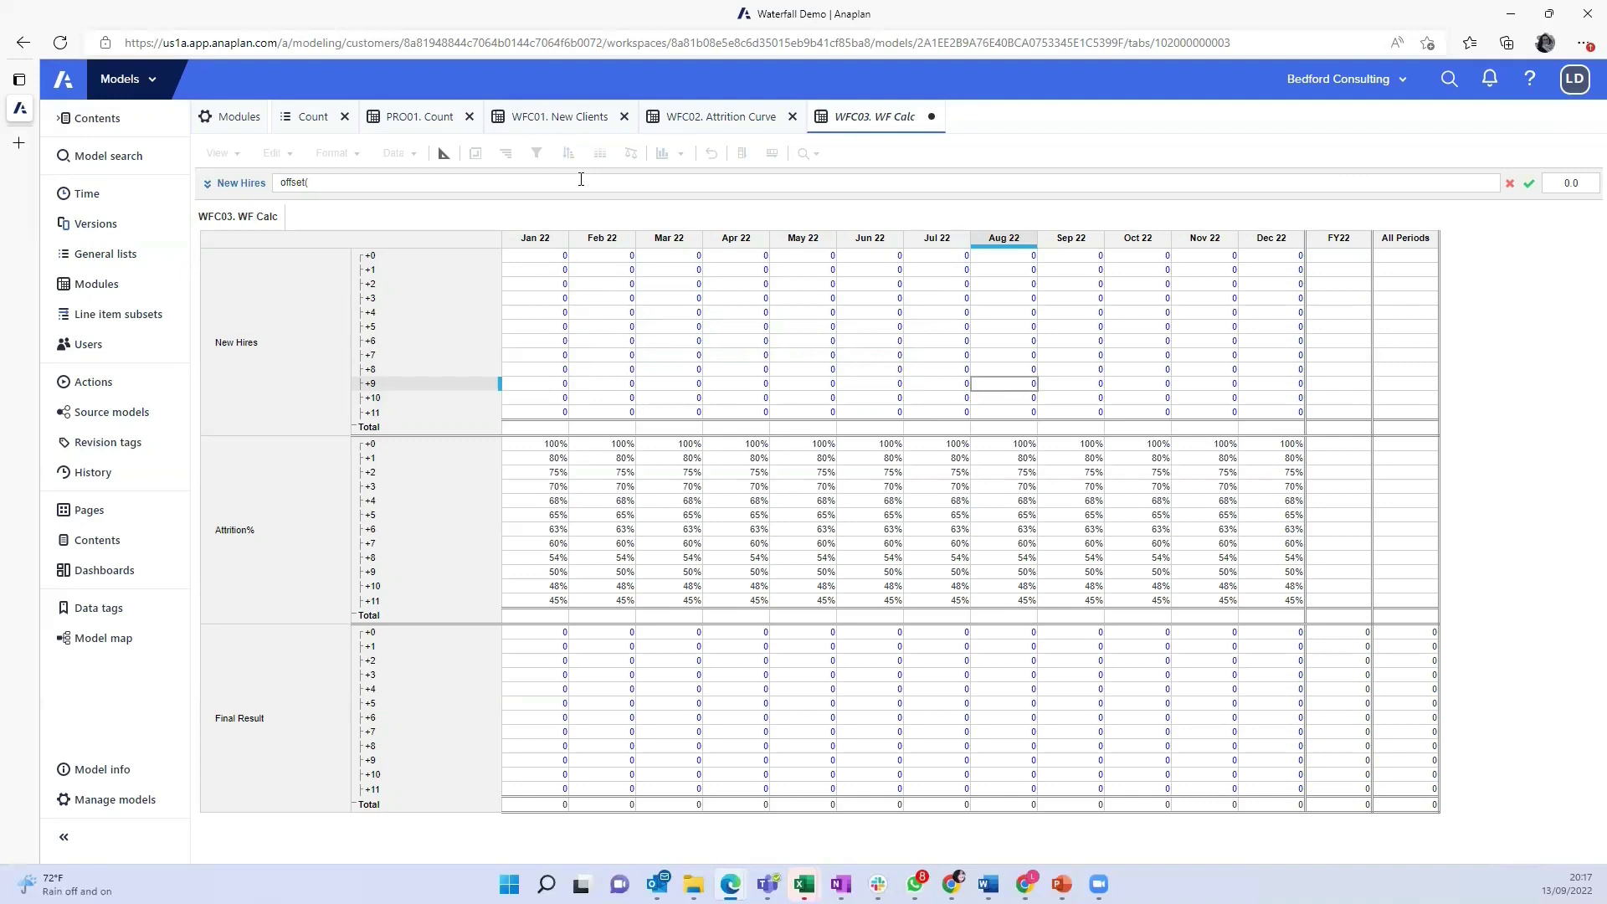
pyautogui.click(559, 117)
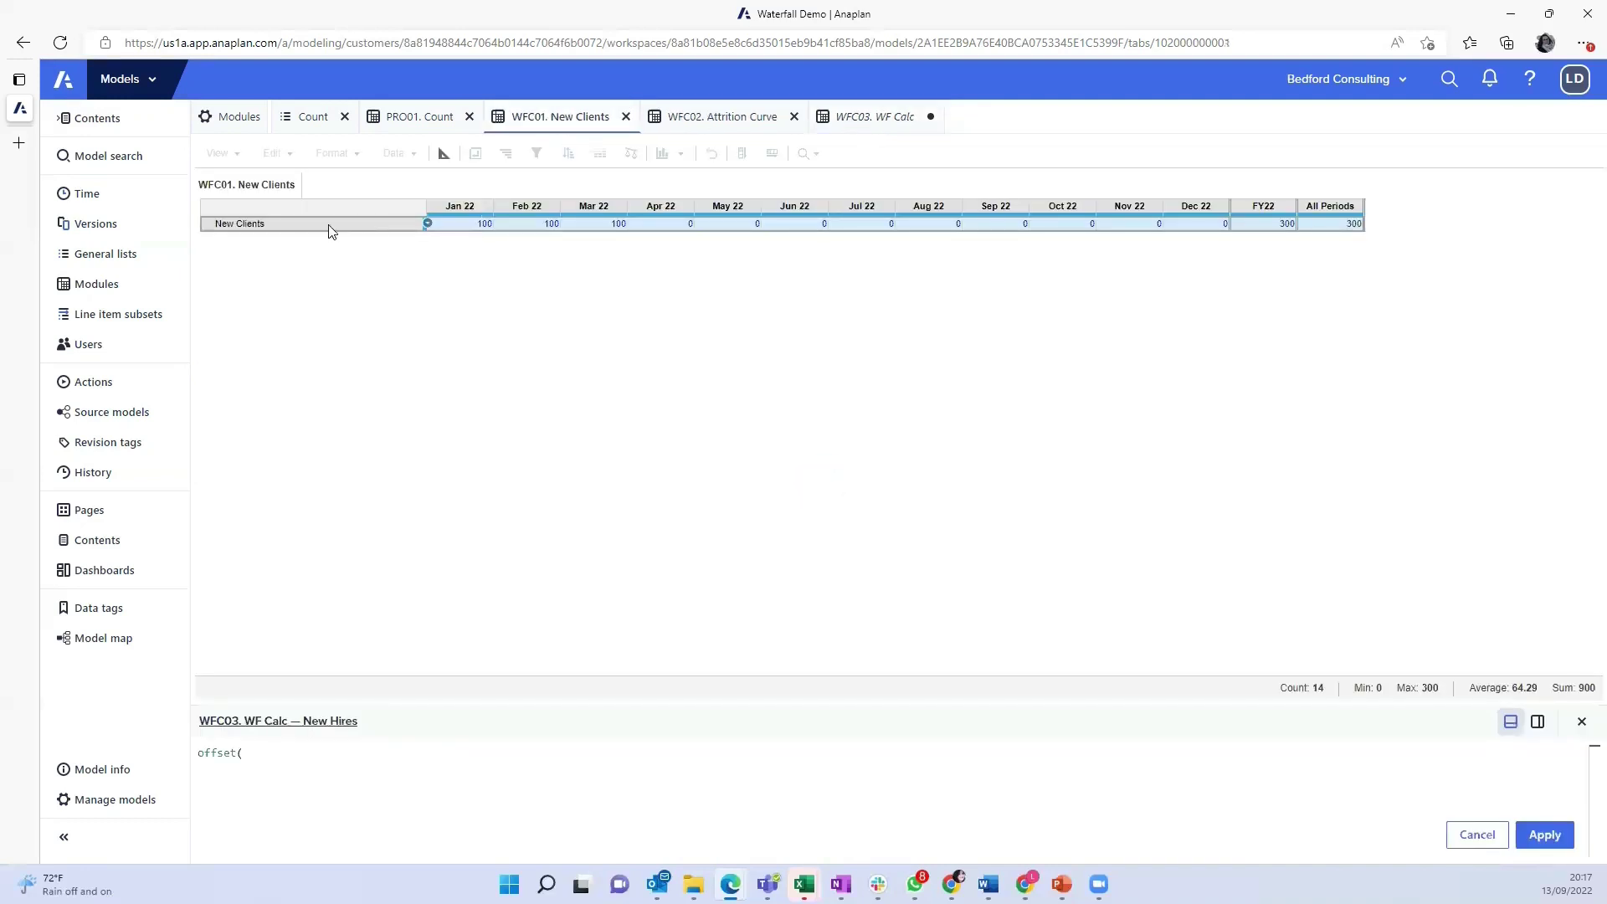
pyautogui.click(329, 226)
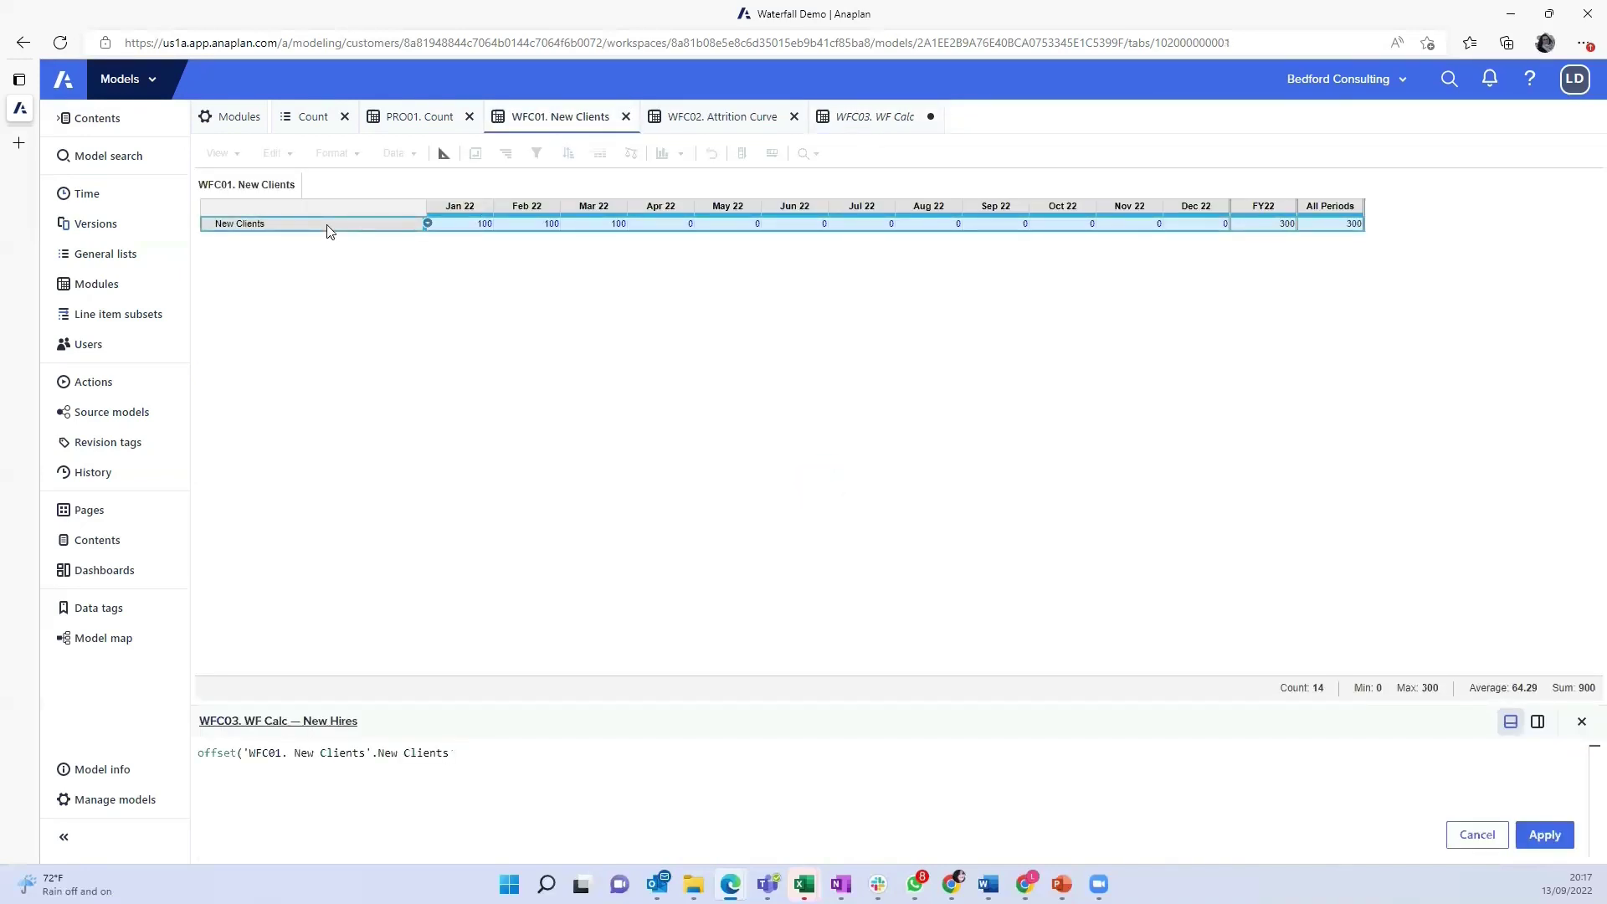
pyautogui.write(',-')
pyautogui.click(325, 120)
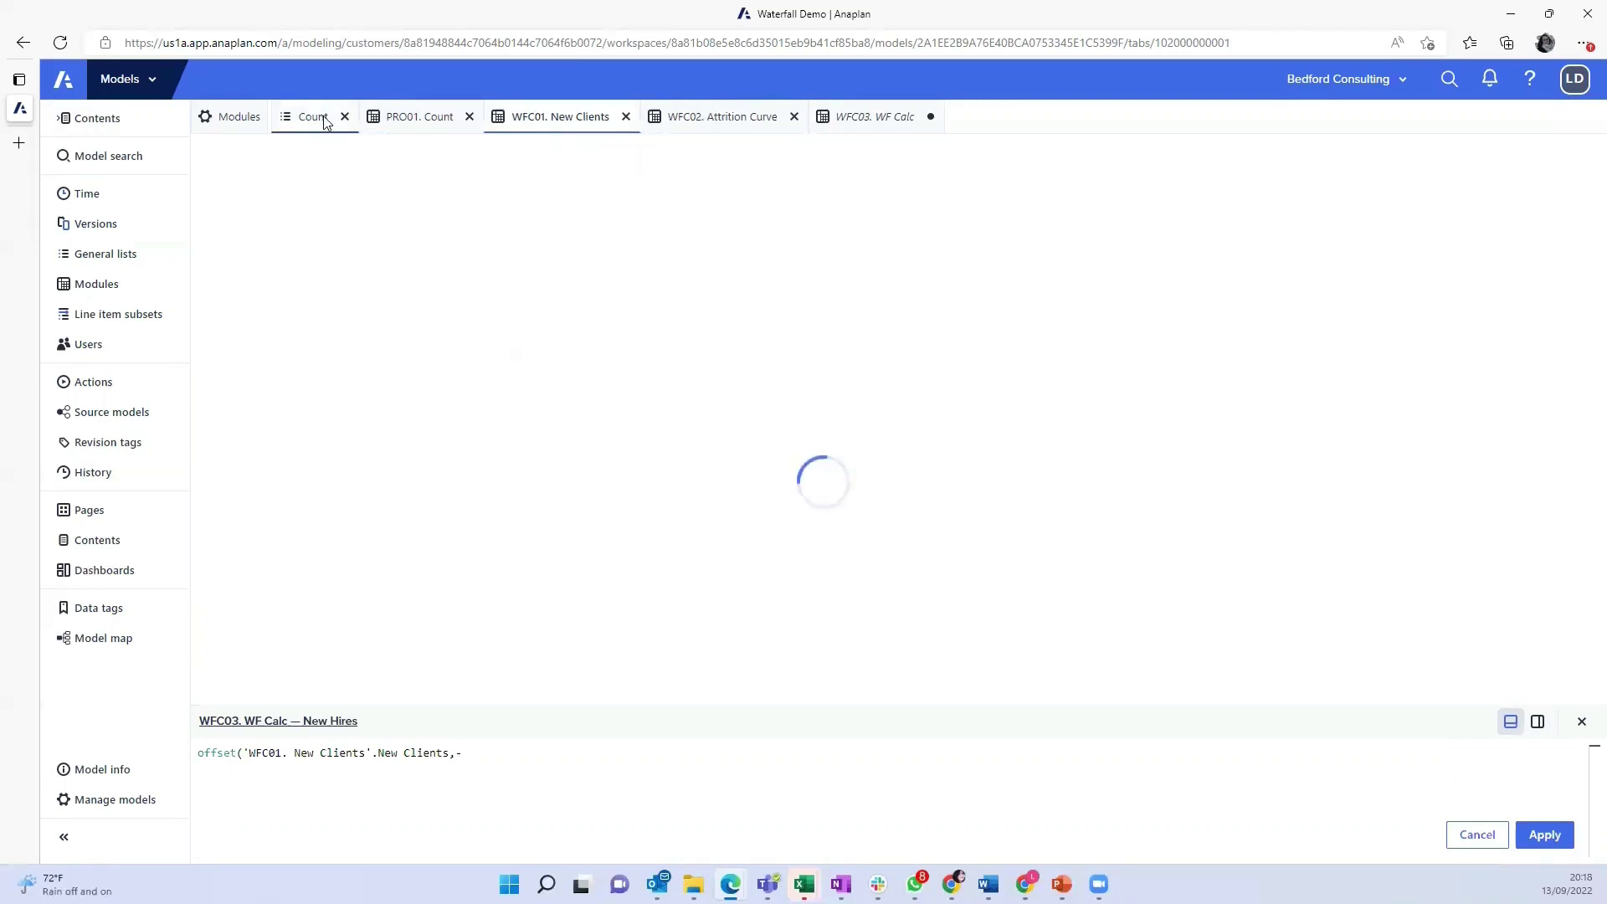
pyautogui.click(415, 119)
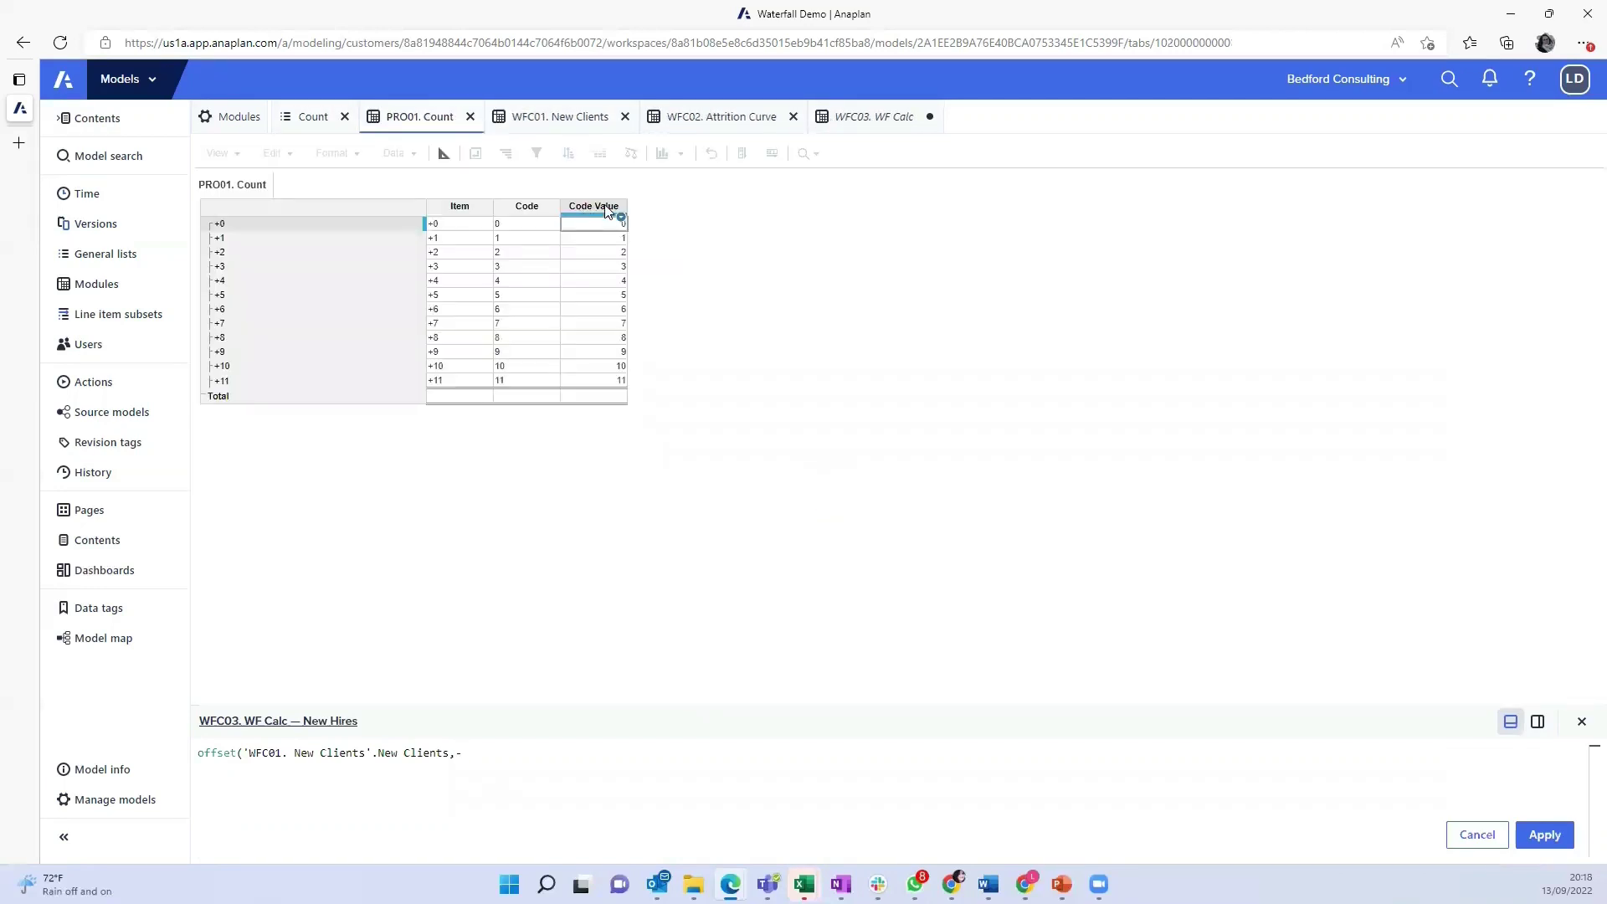
pyautogui.click(608, 209)
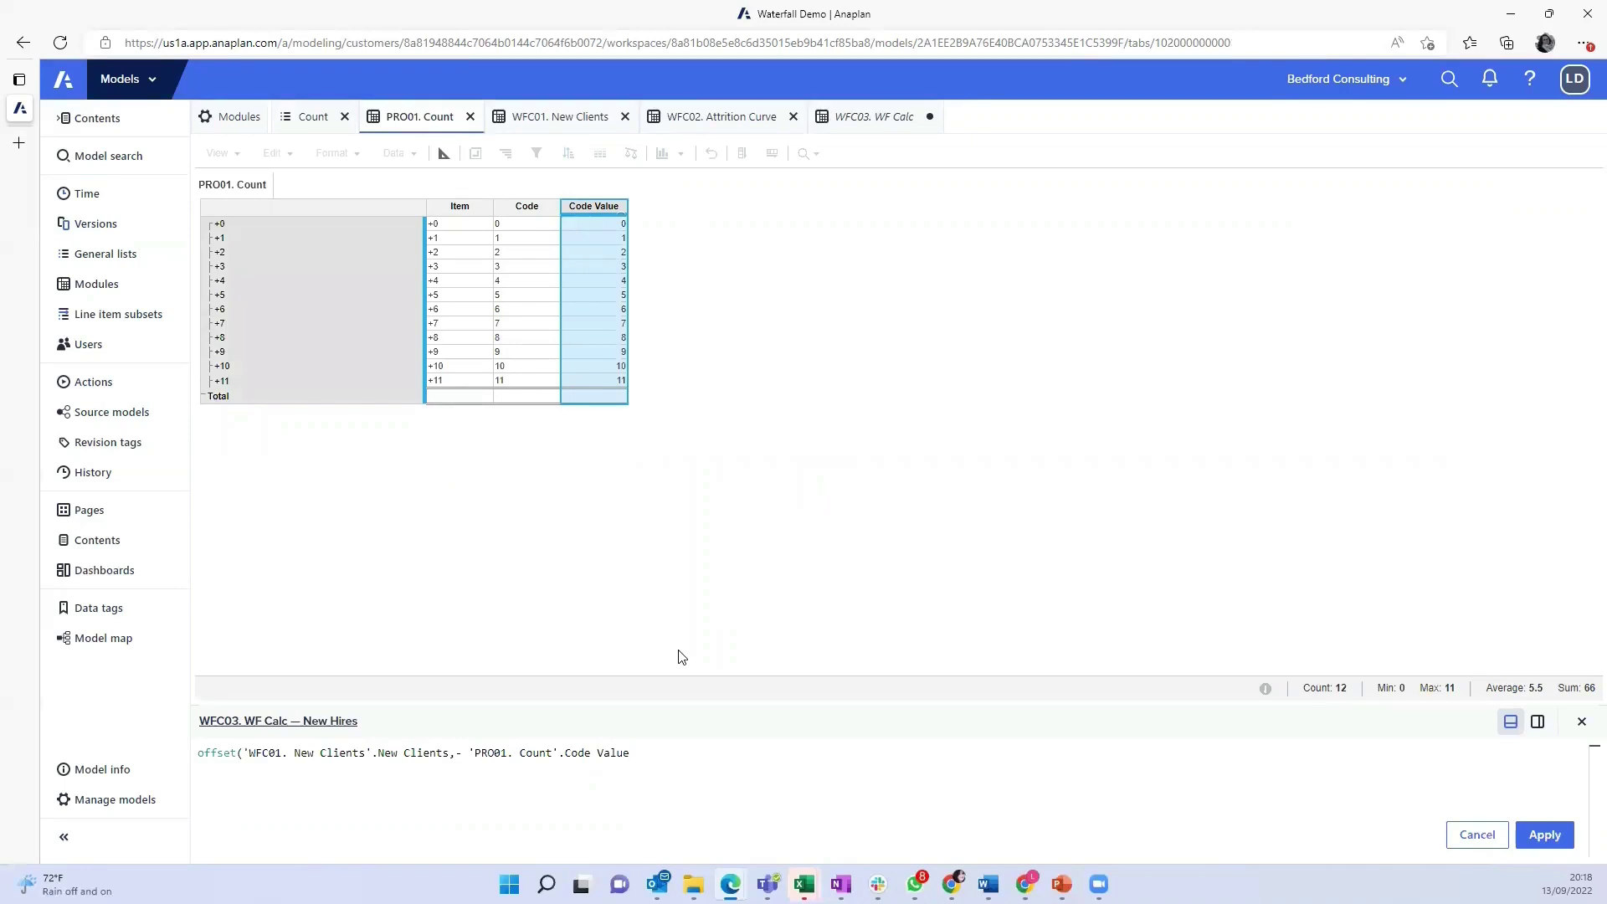
pyautogui.write(',0)')
pyautogui.press('Return')
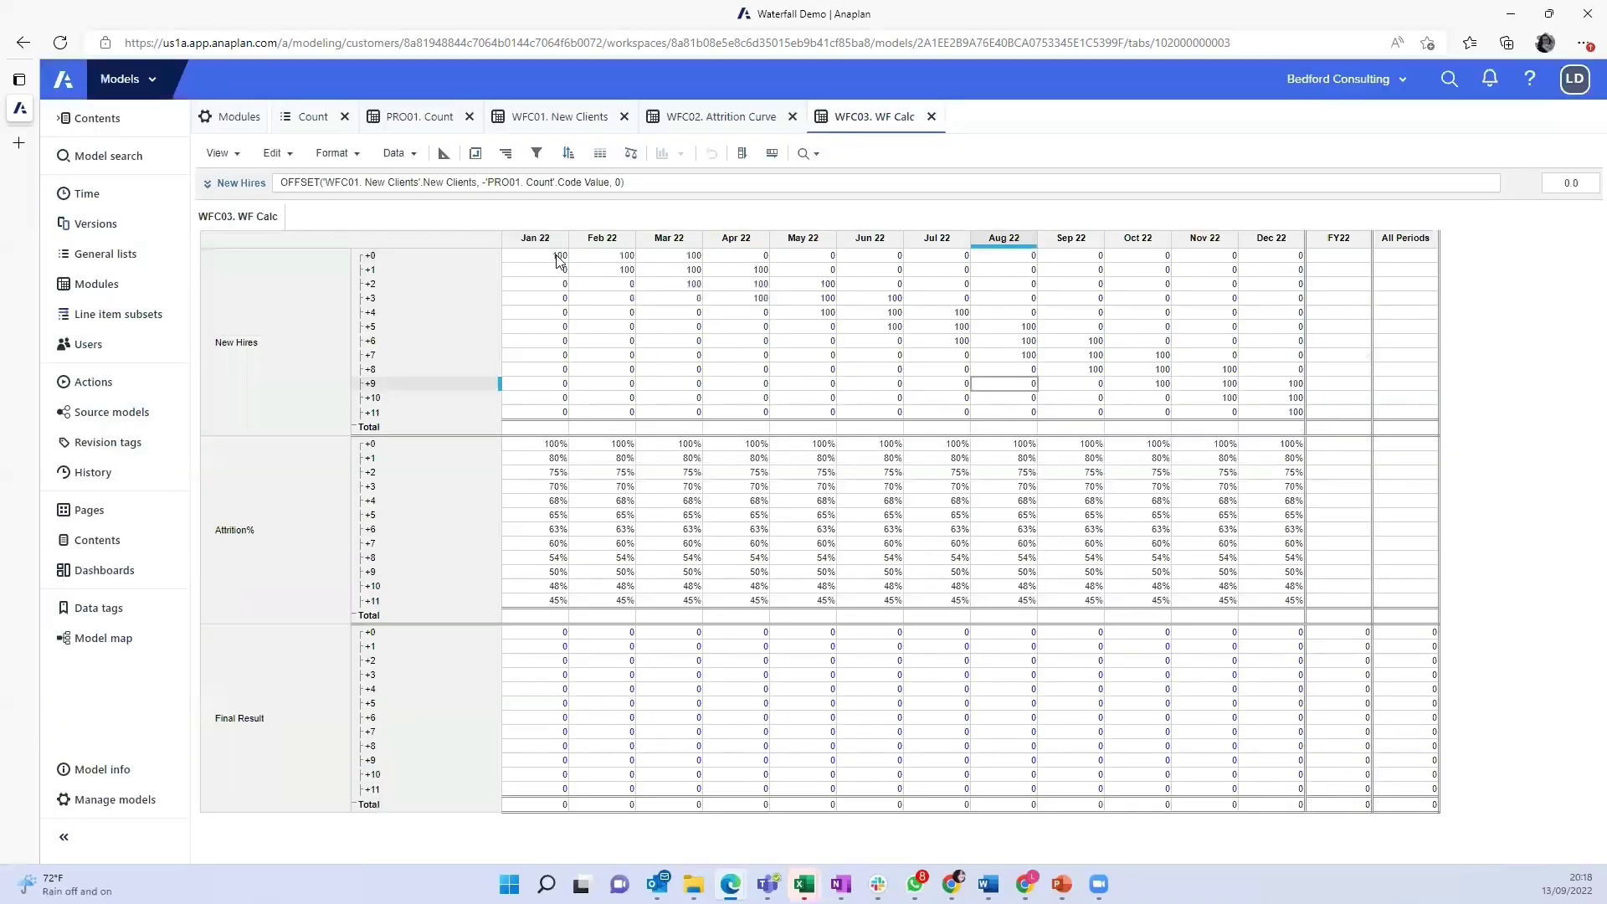
pyautogui.click(555, 259)
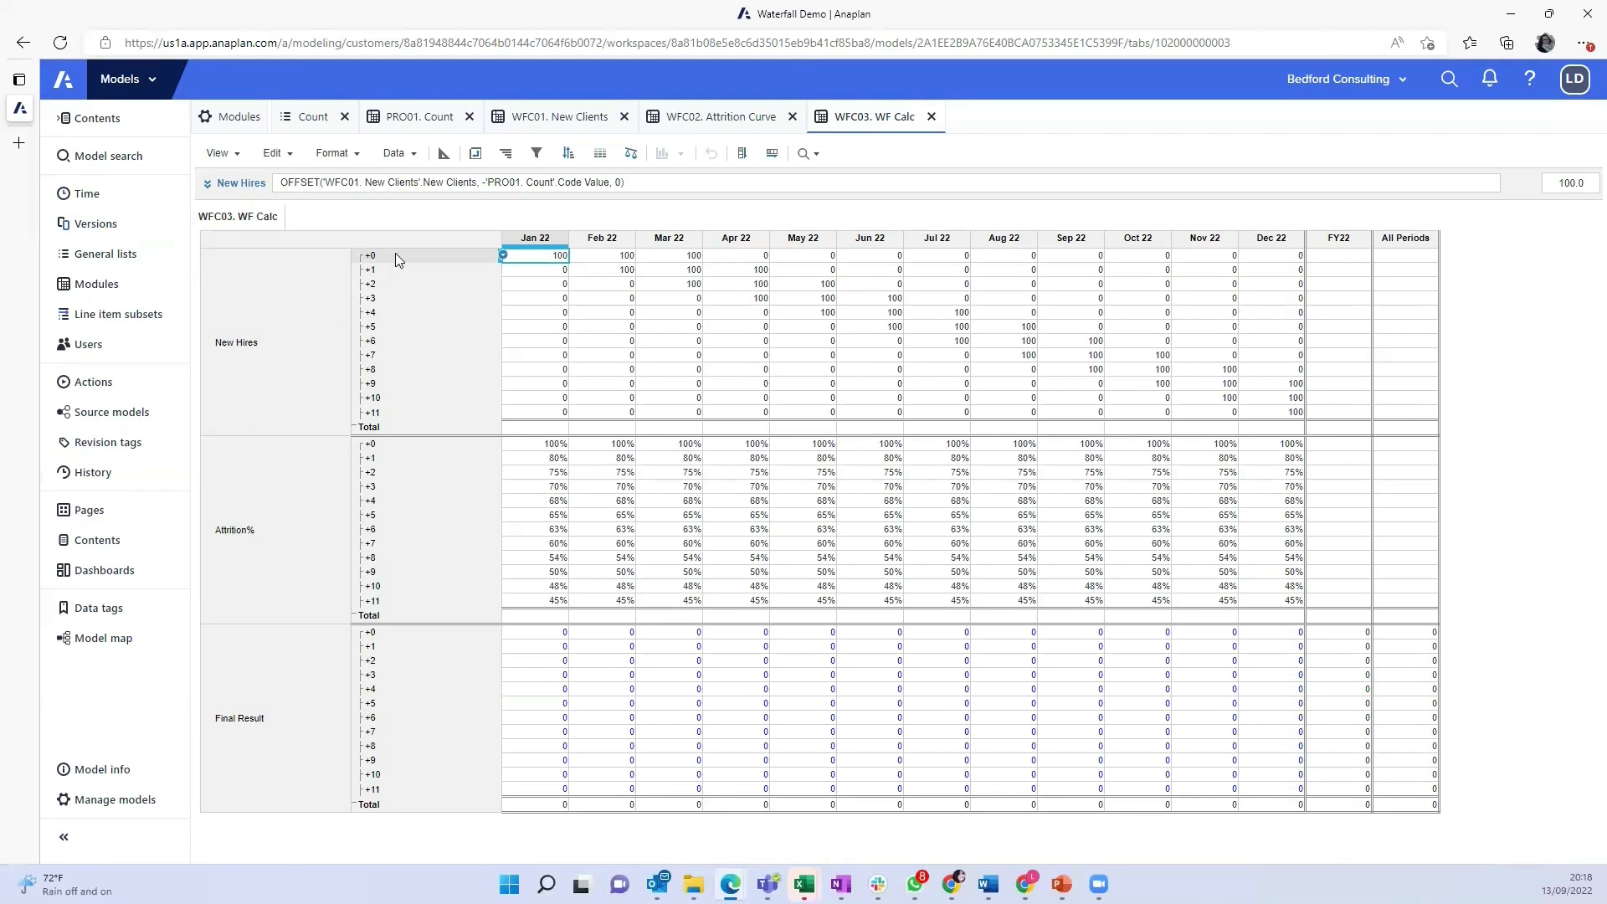
pyautogui.click(592, 272)
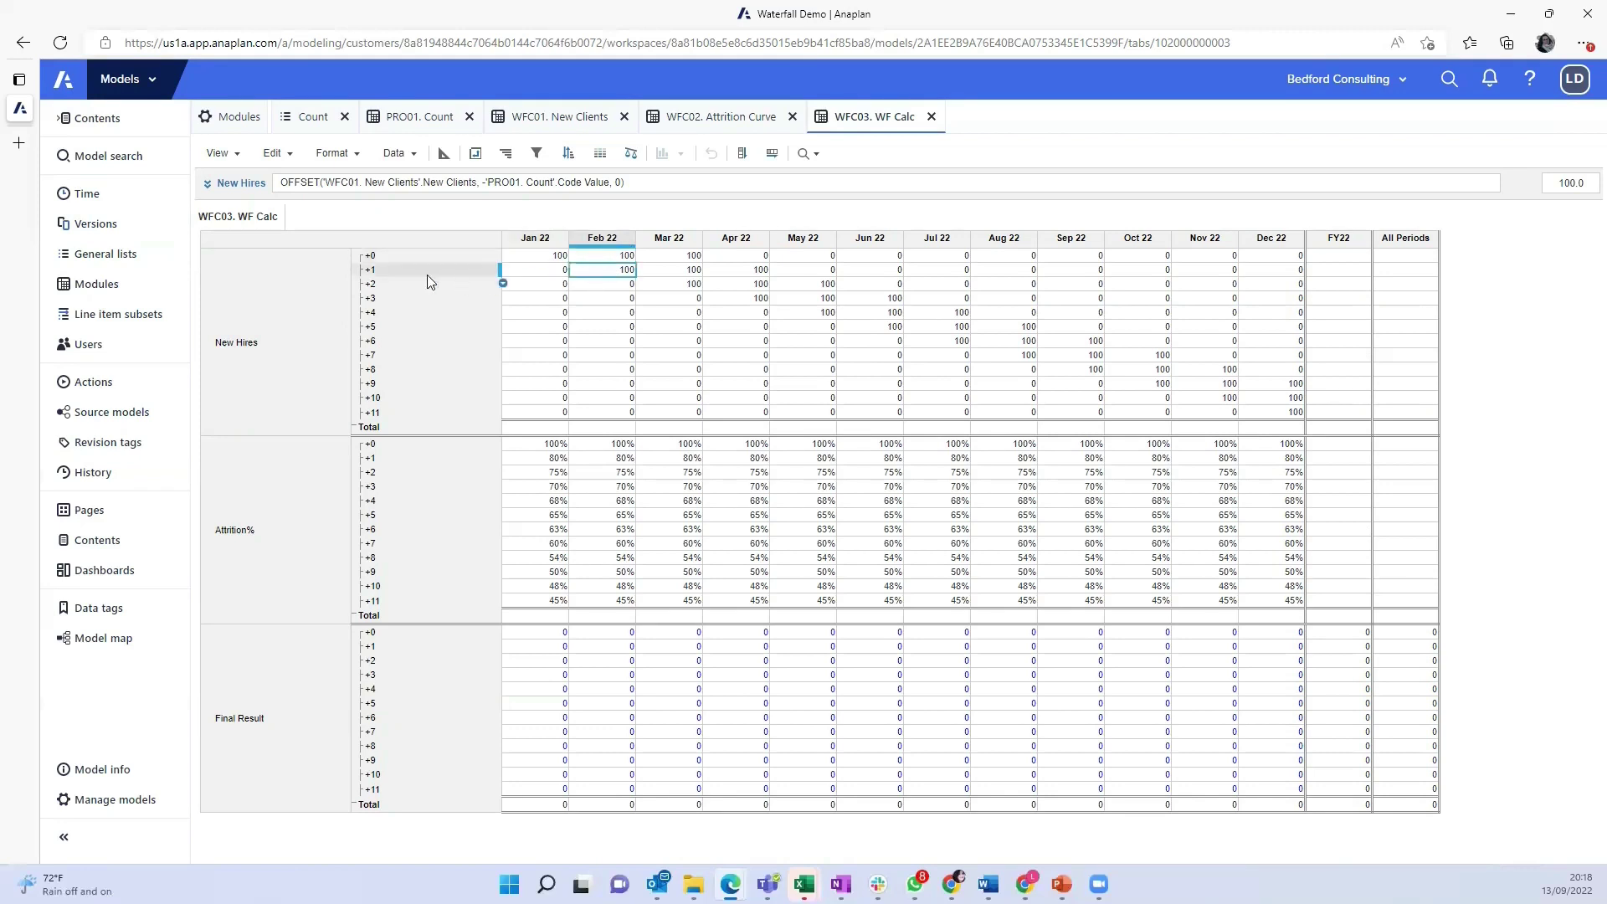
pyautogui.click(675, 286)
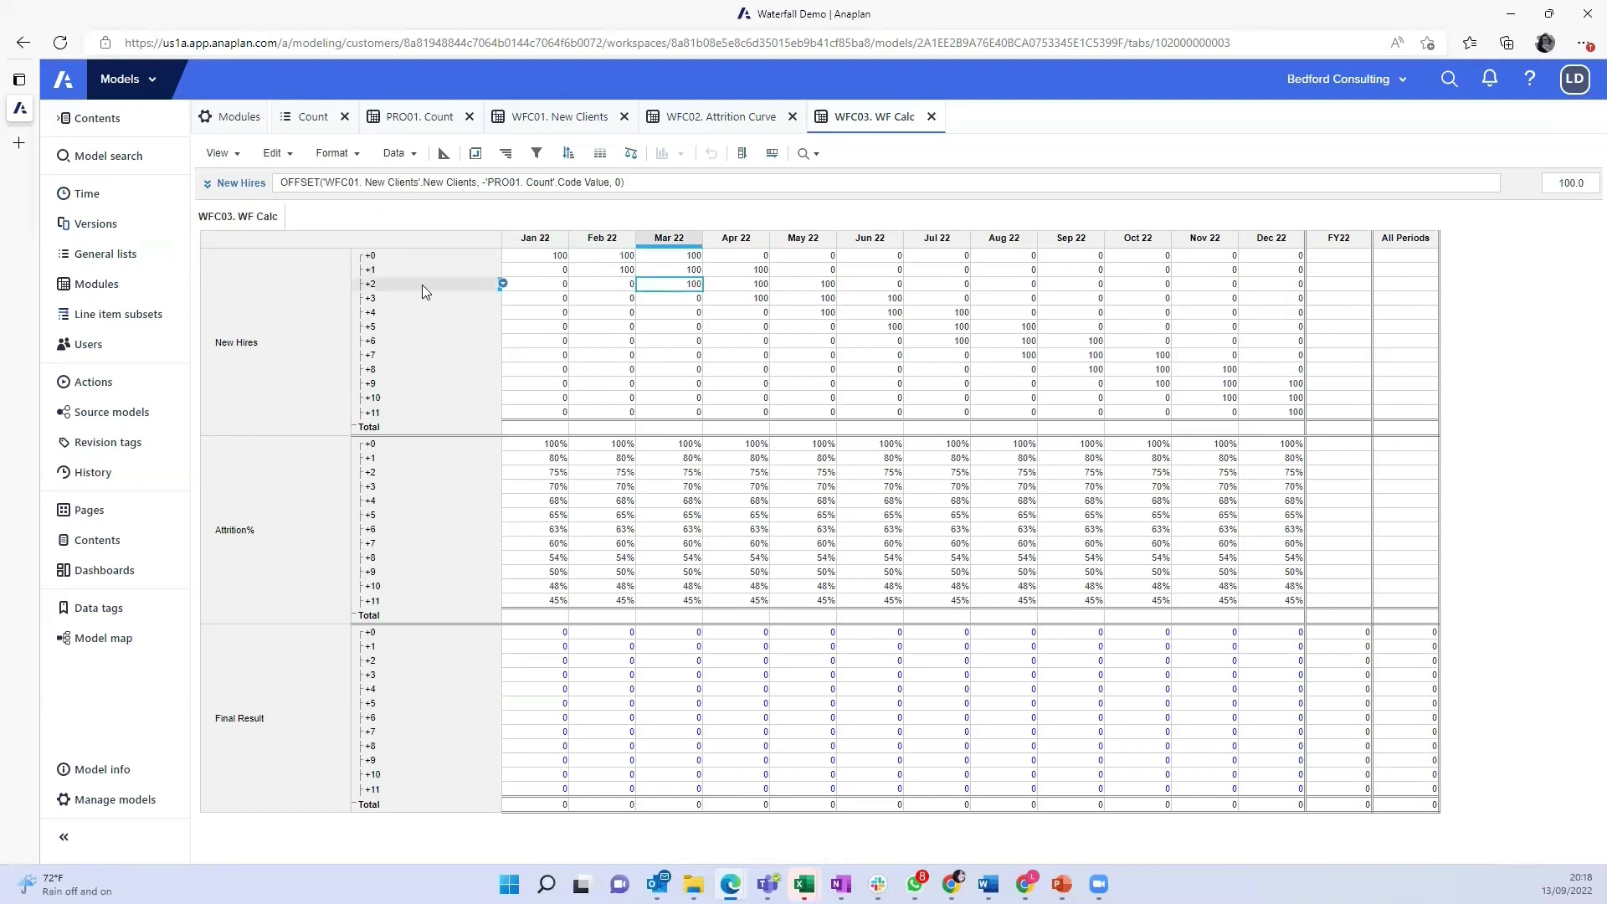
pyautogui.click(735, 299)
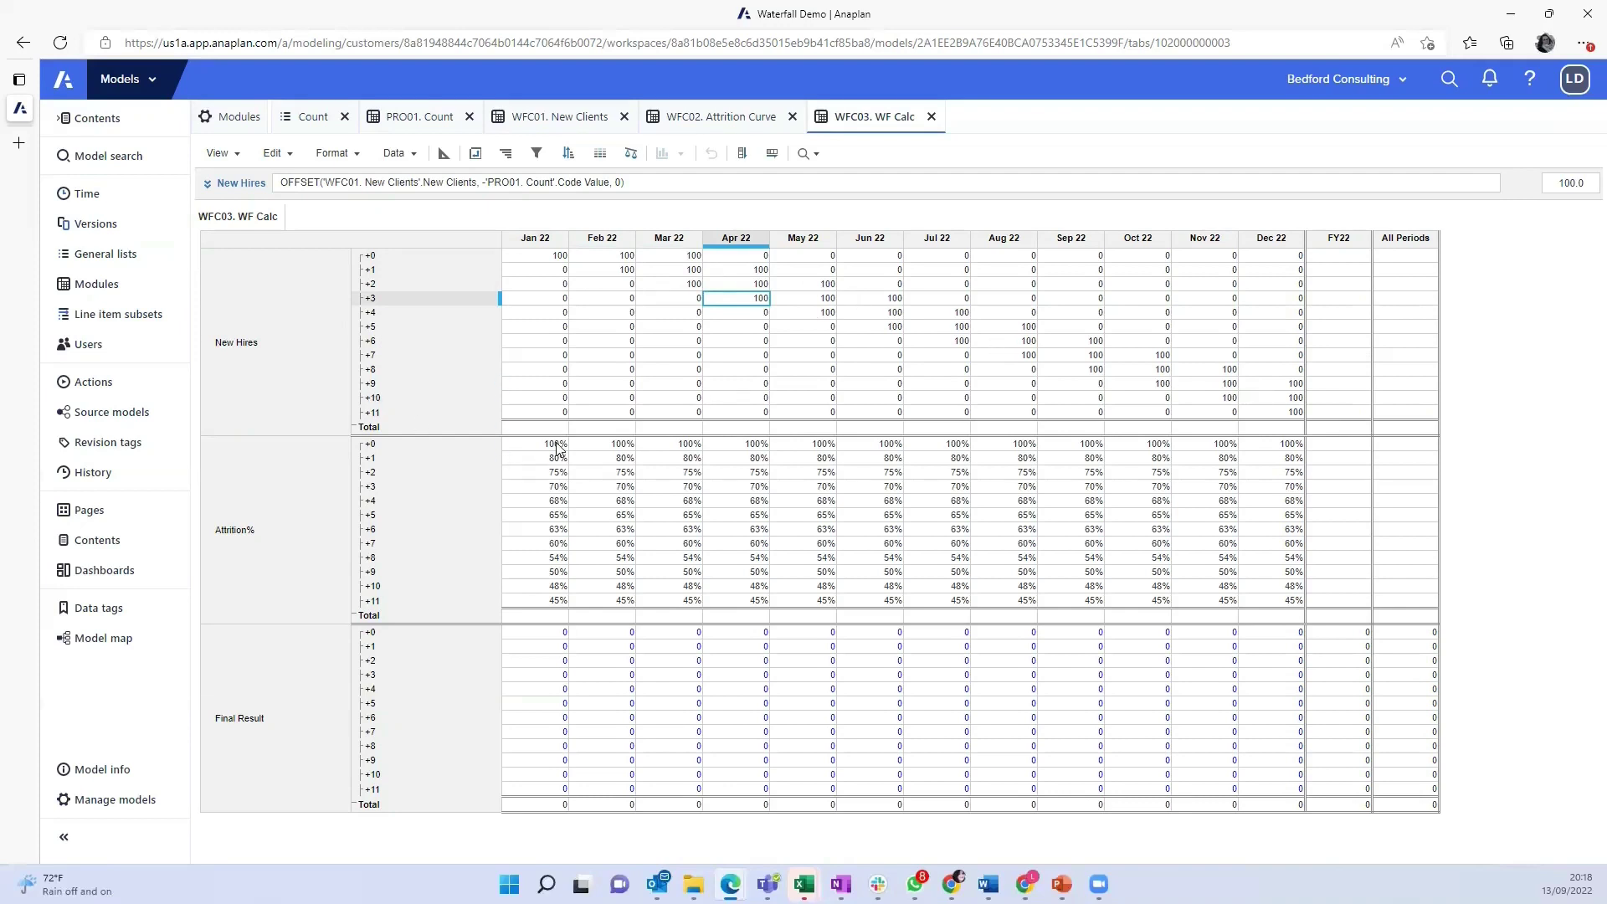
pyautogui.click(686, 474)
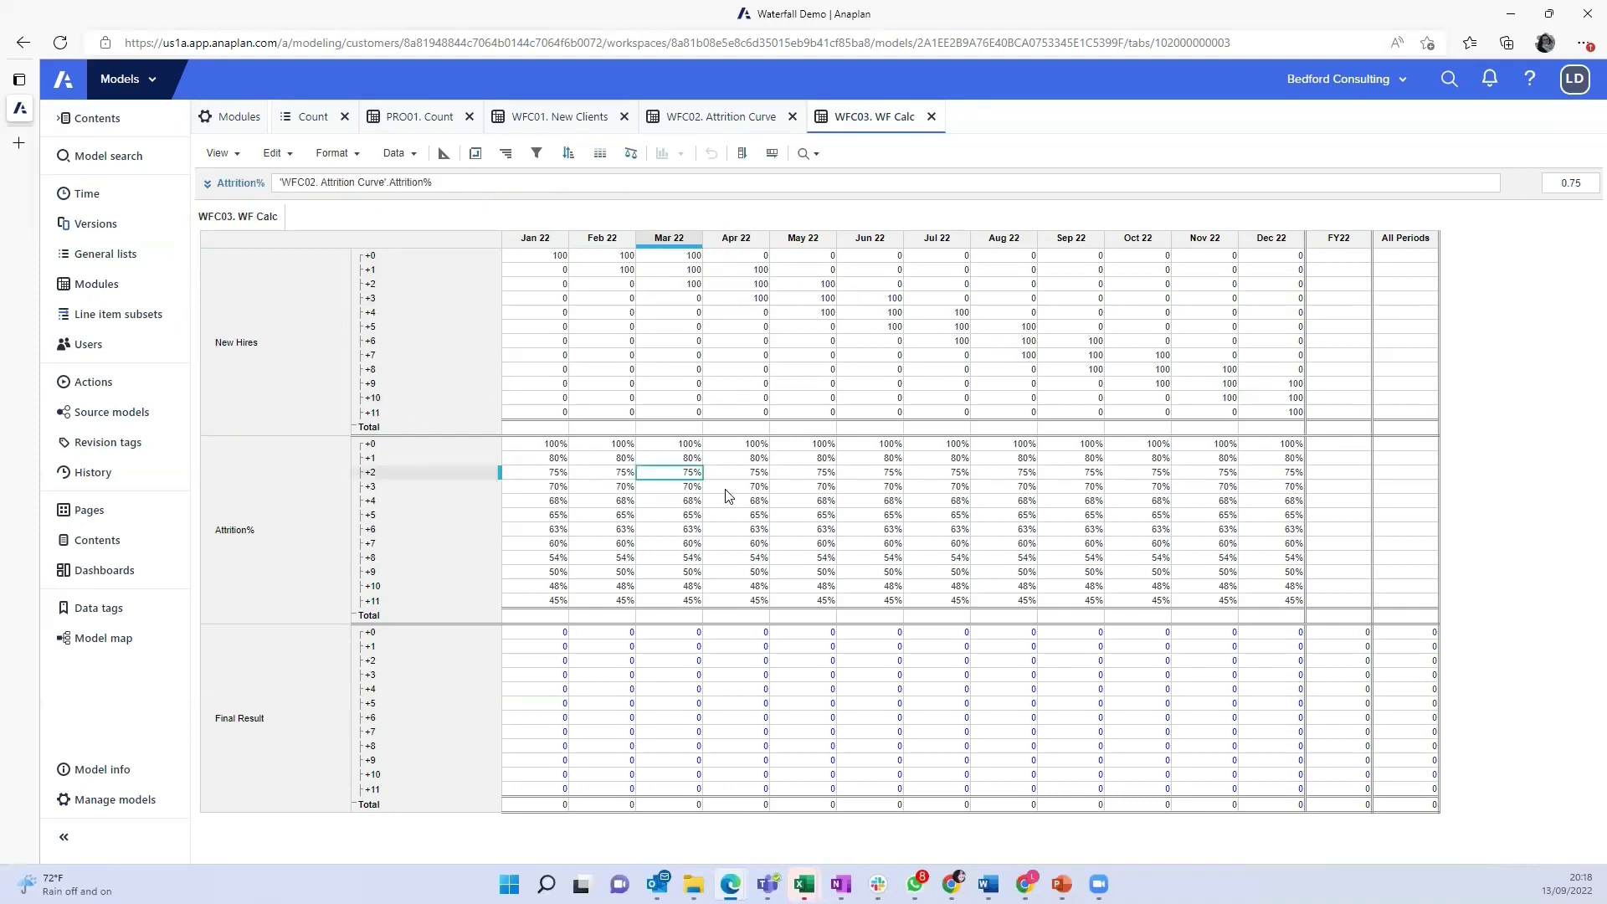
pyautogui.click(736, 488)
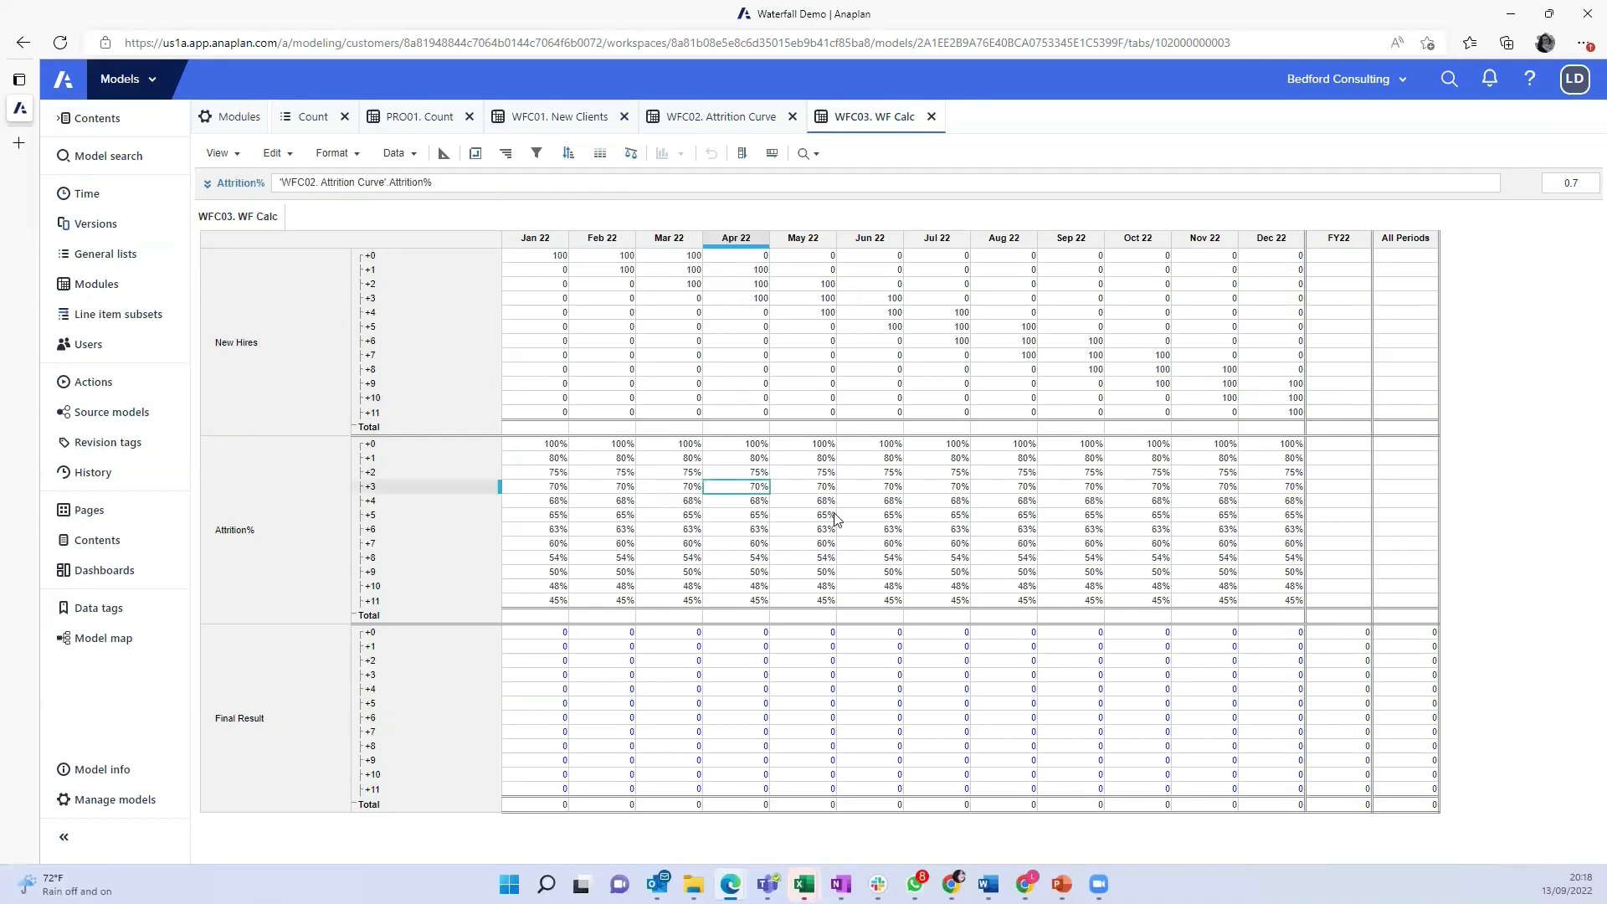
pyautogui.click(557, 448)
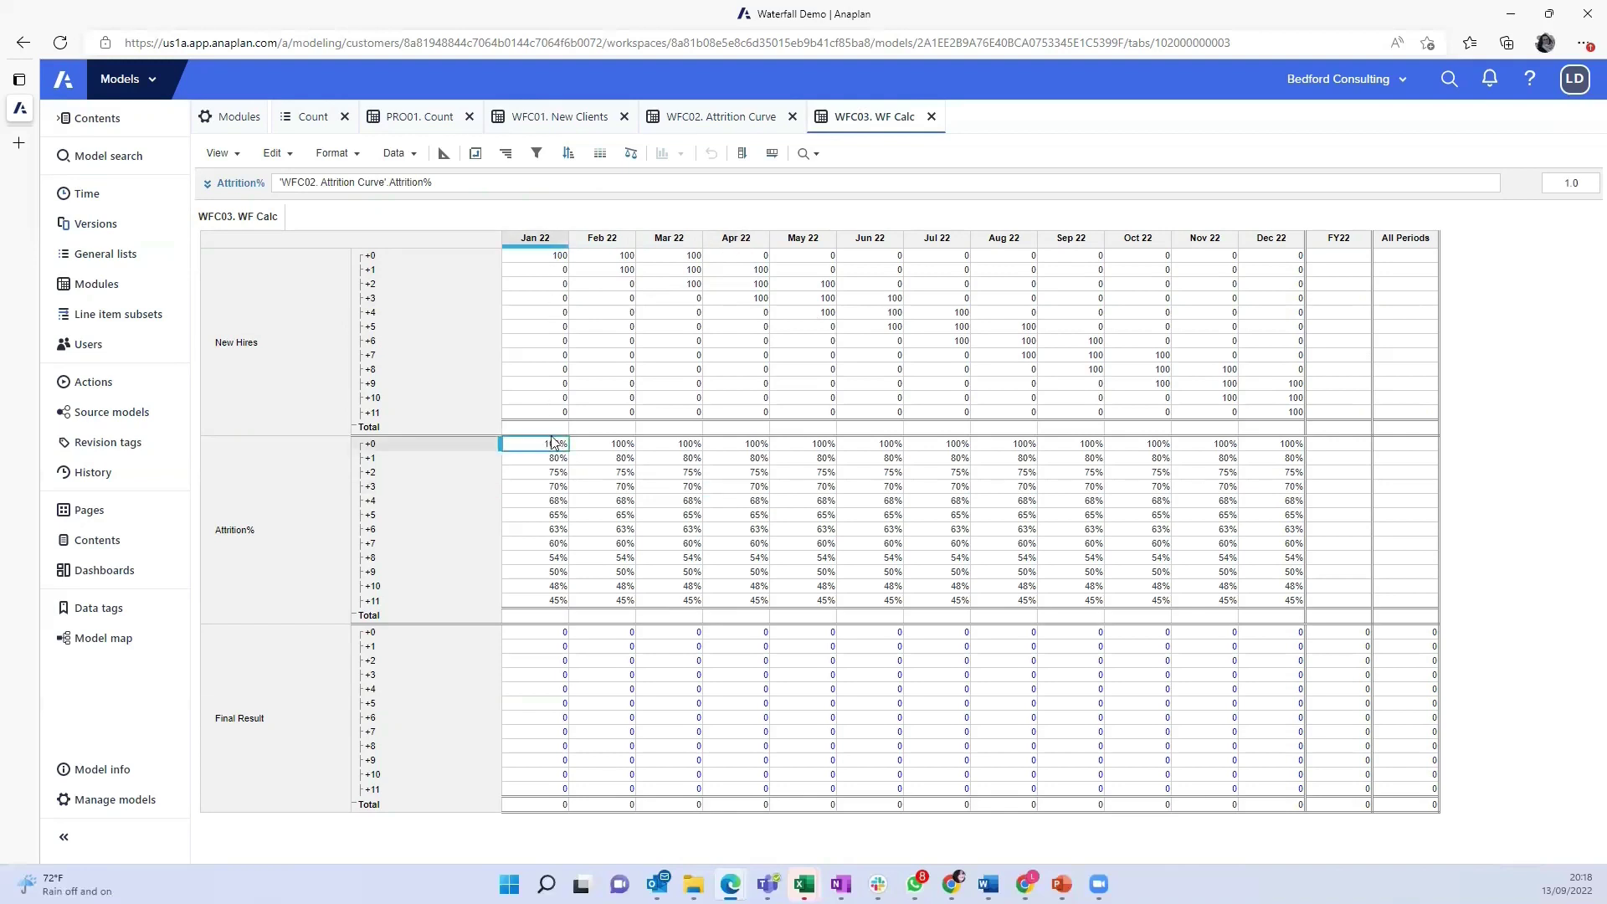
pyautogui.click(598, 461)
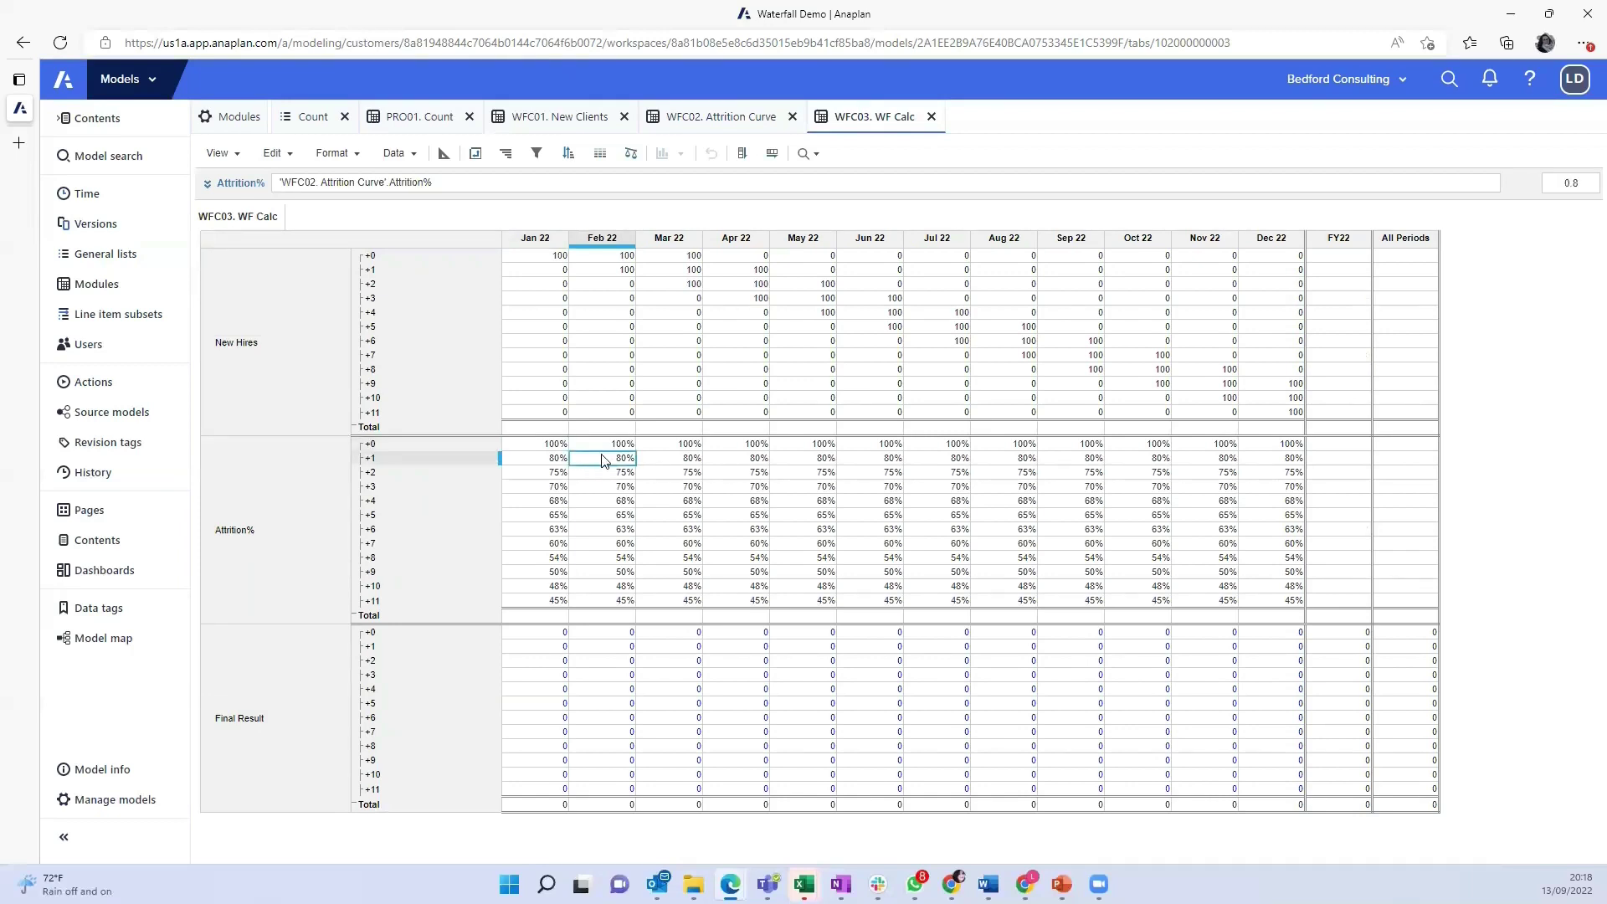
pyautogui.click(670, 473)
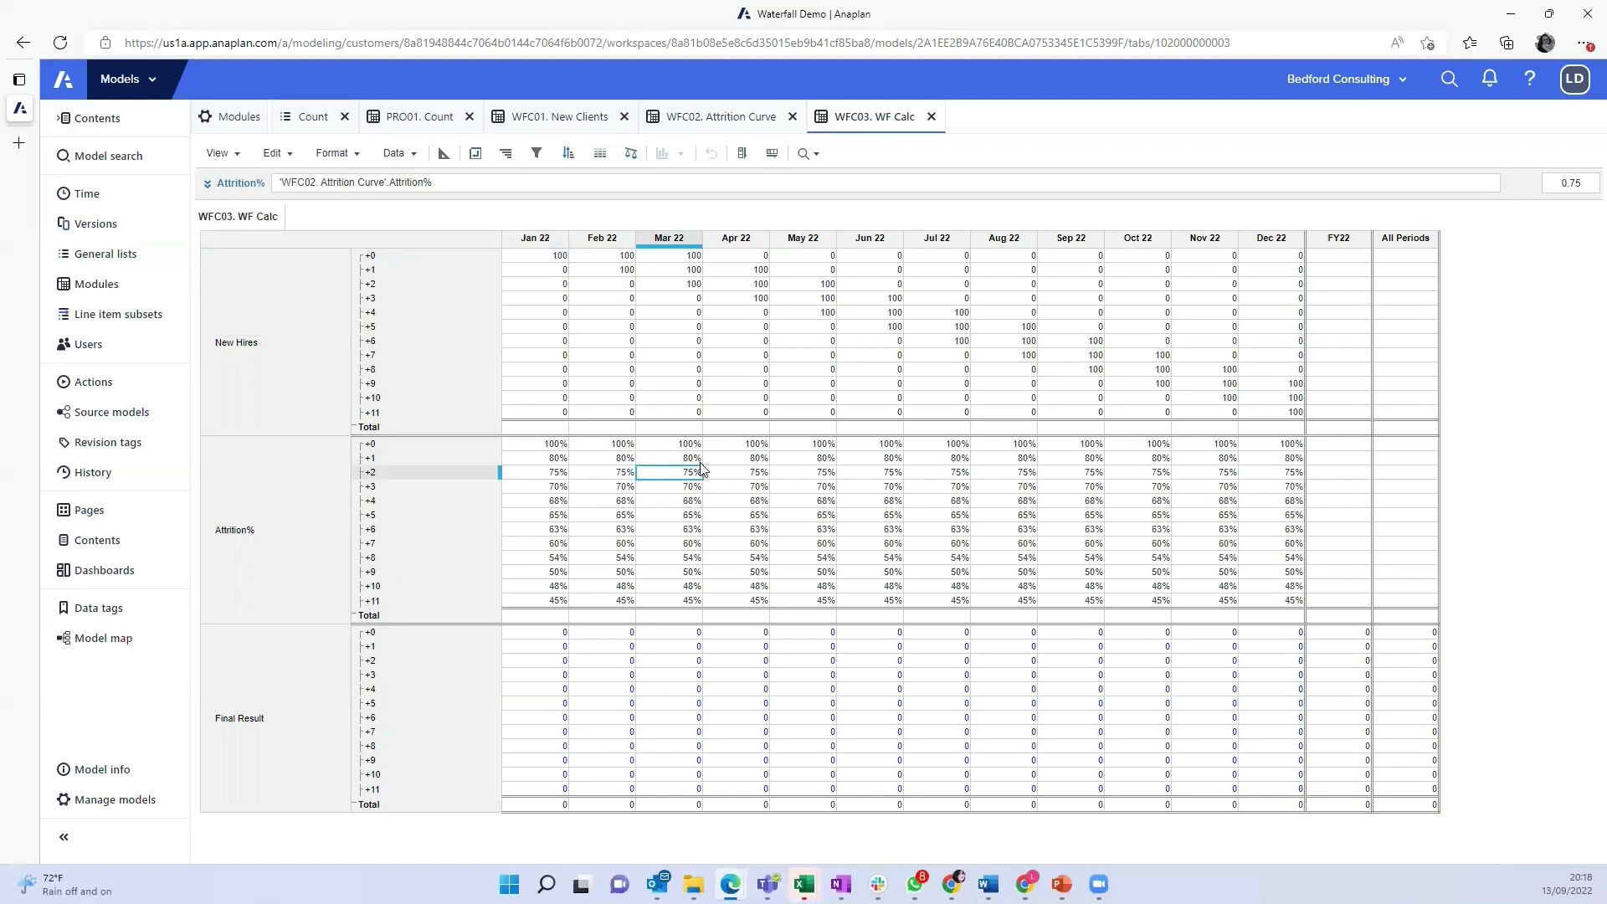
pyautogui.click(600, 648)
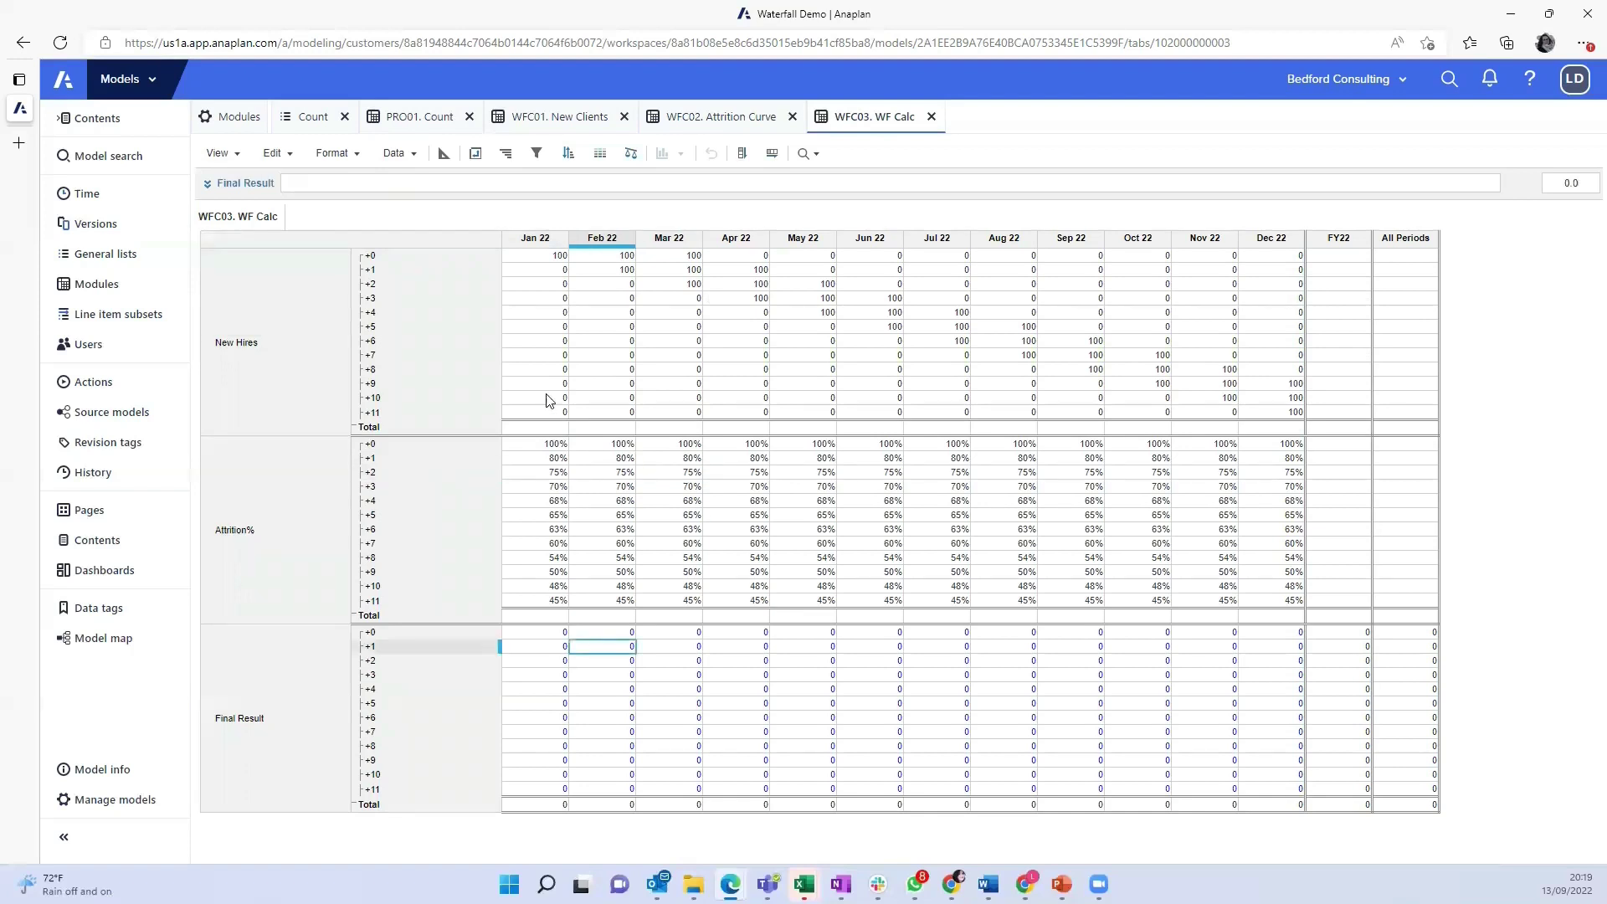
# - Set Final Result to New Hires * Attrition% and check its Total row (2,196 for FY22)
pyautogui.click(326, 181)
pyautogui.click(293, 318)
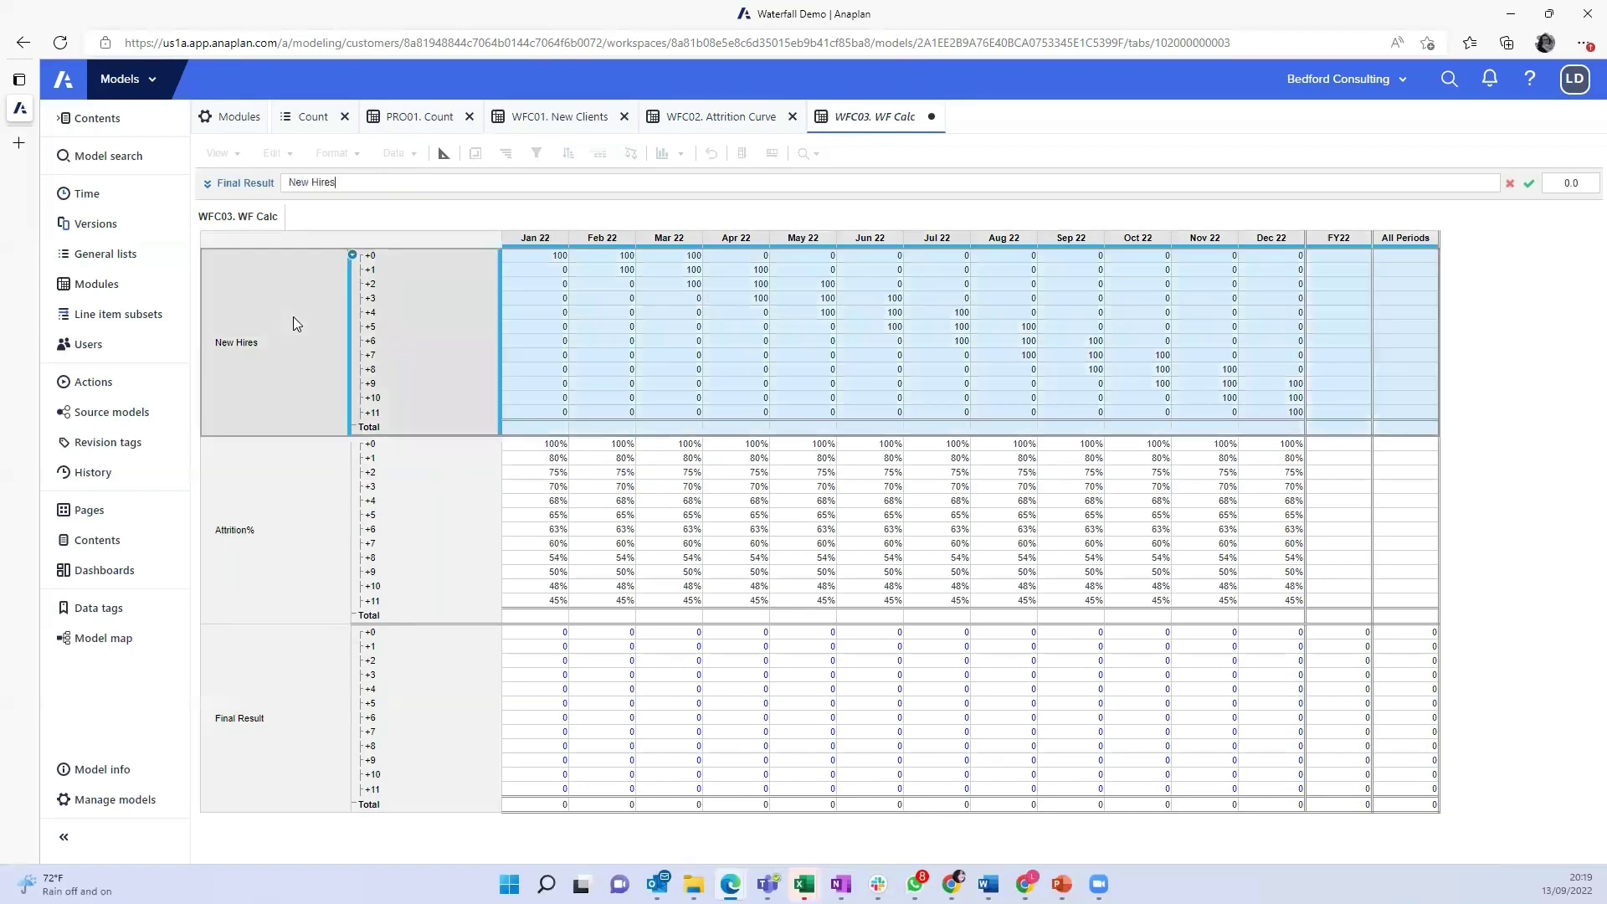
pyautogui.write('*')
pyautogui.click(268, 589)
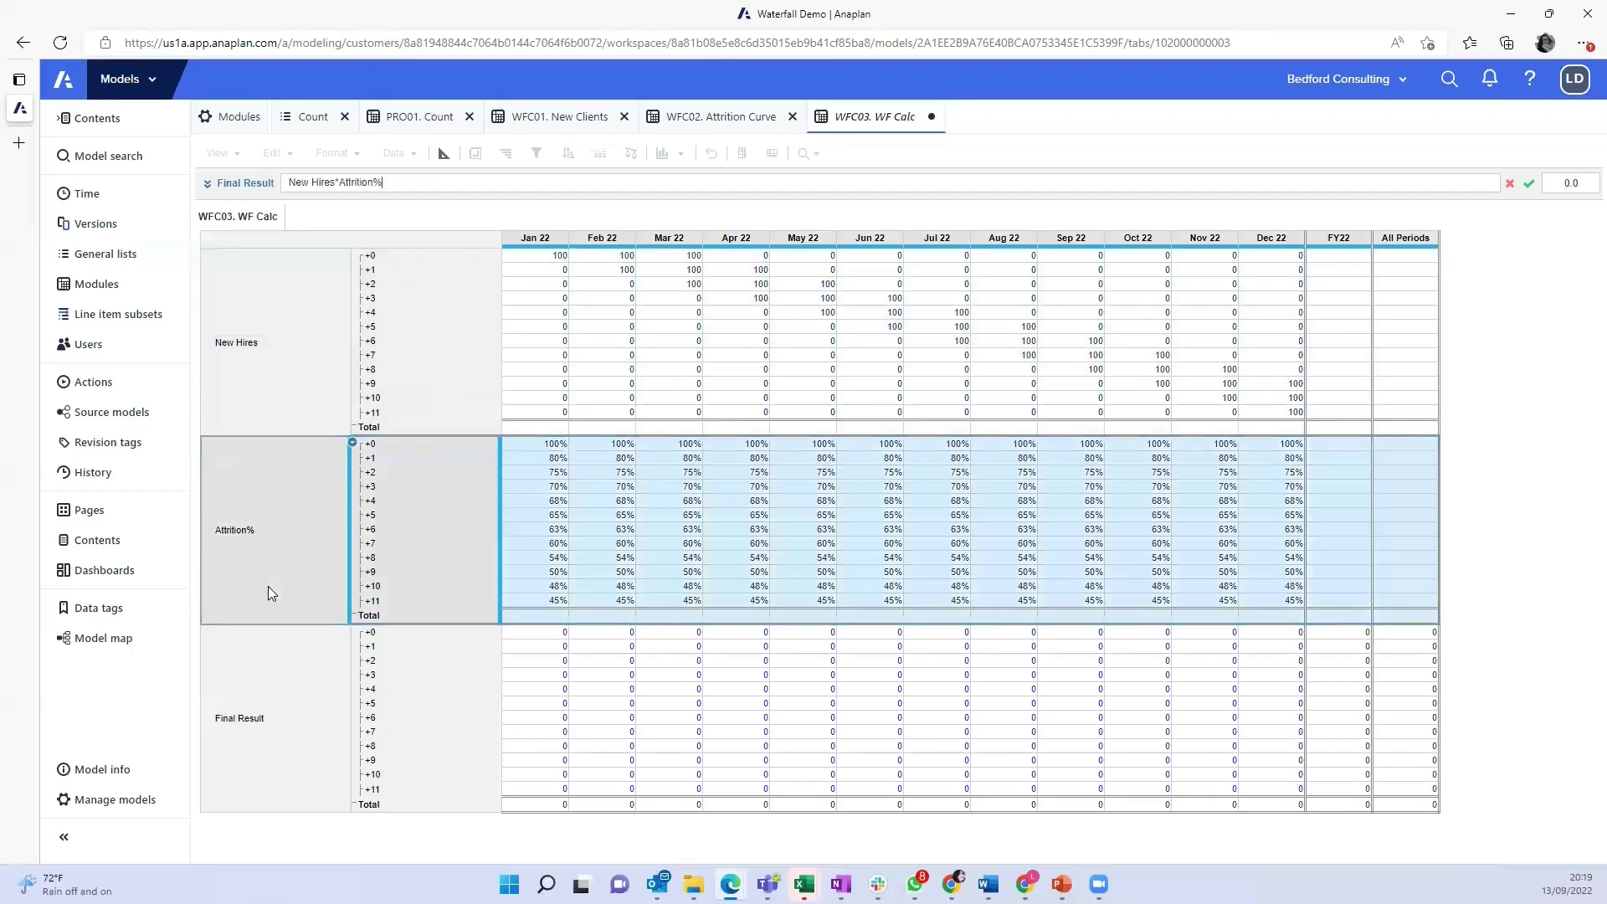
pyautogui.press('Return')
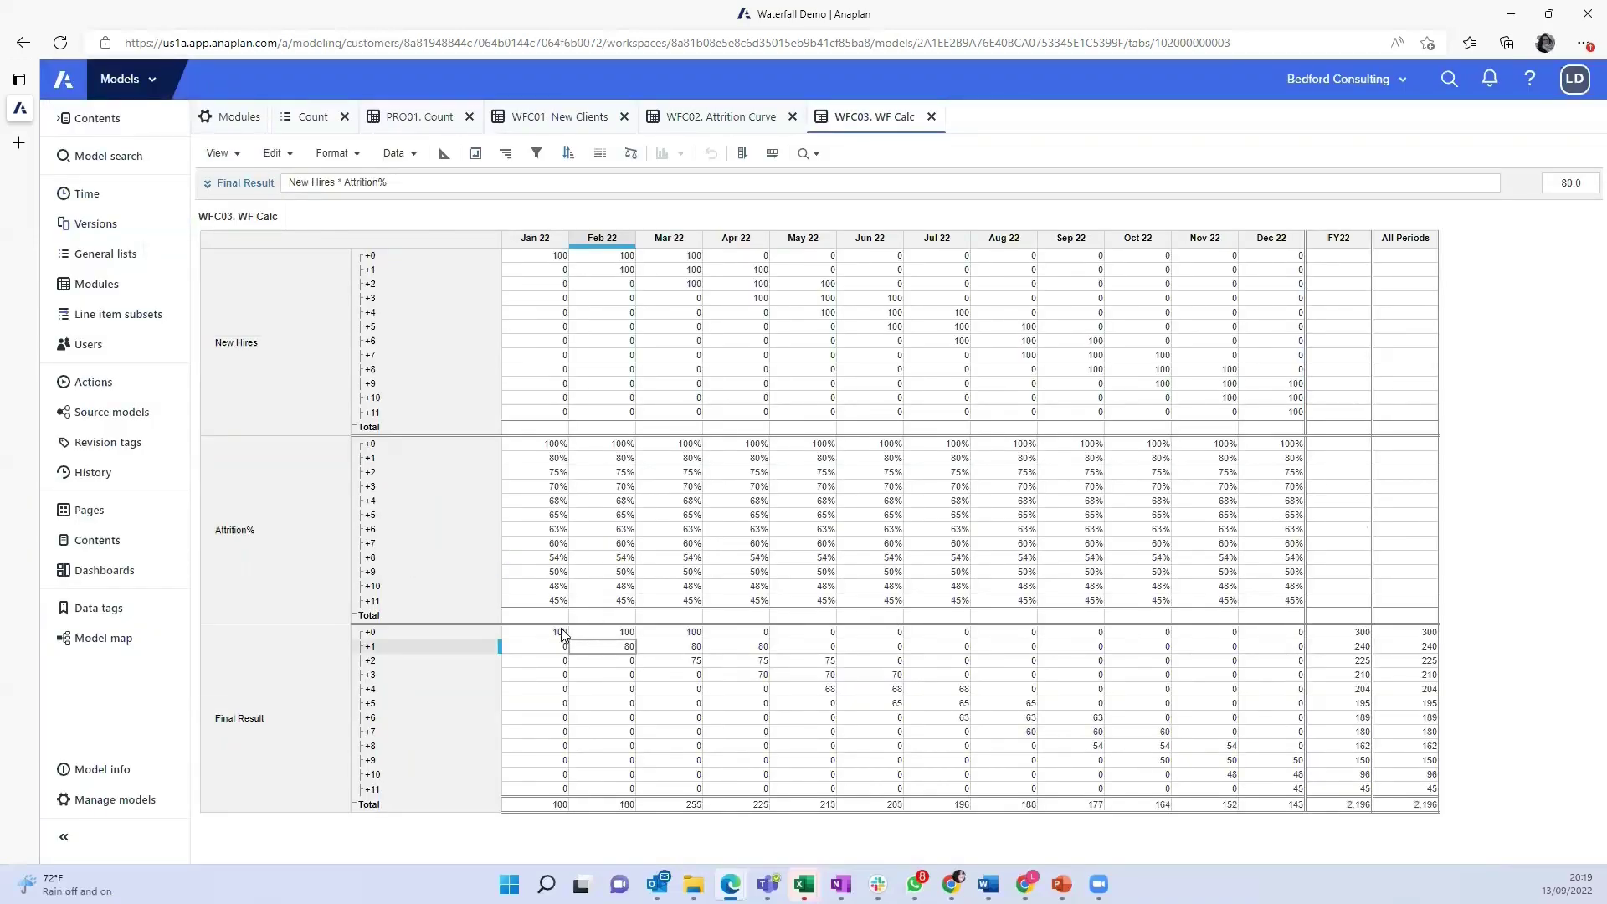
pyautogui.click(562, 633)
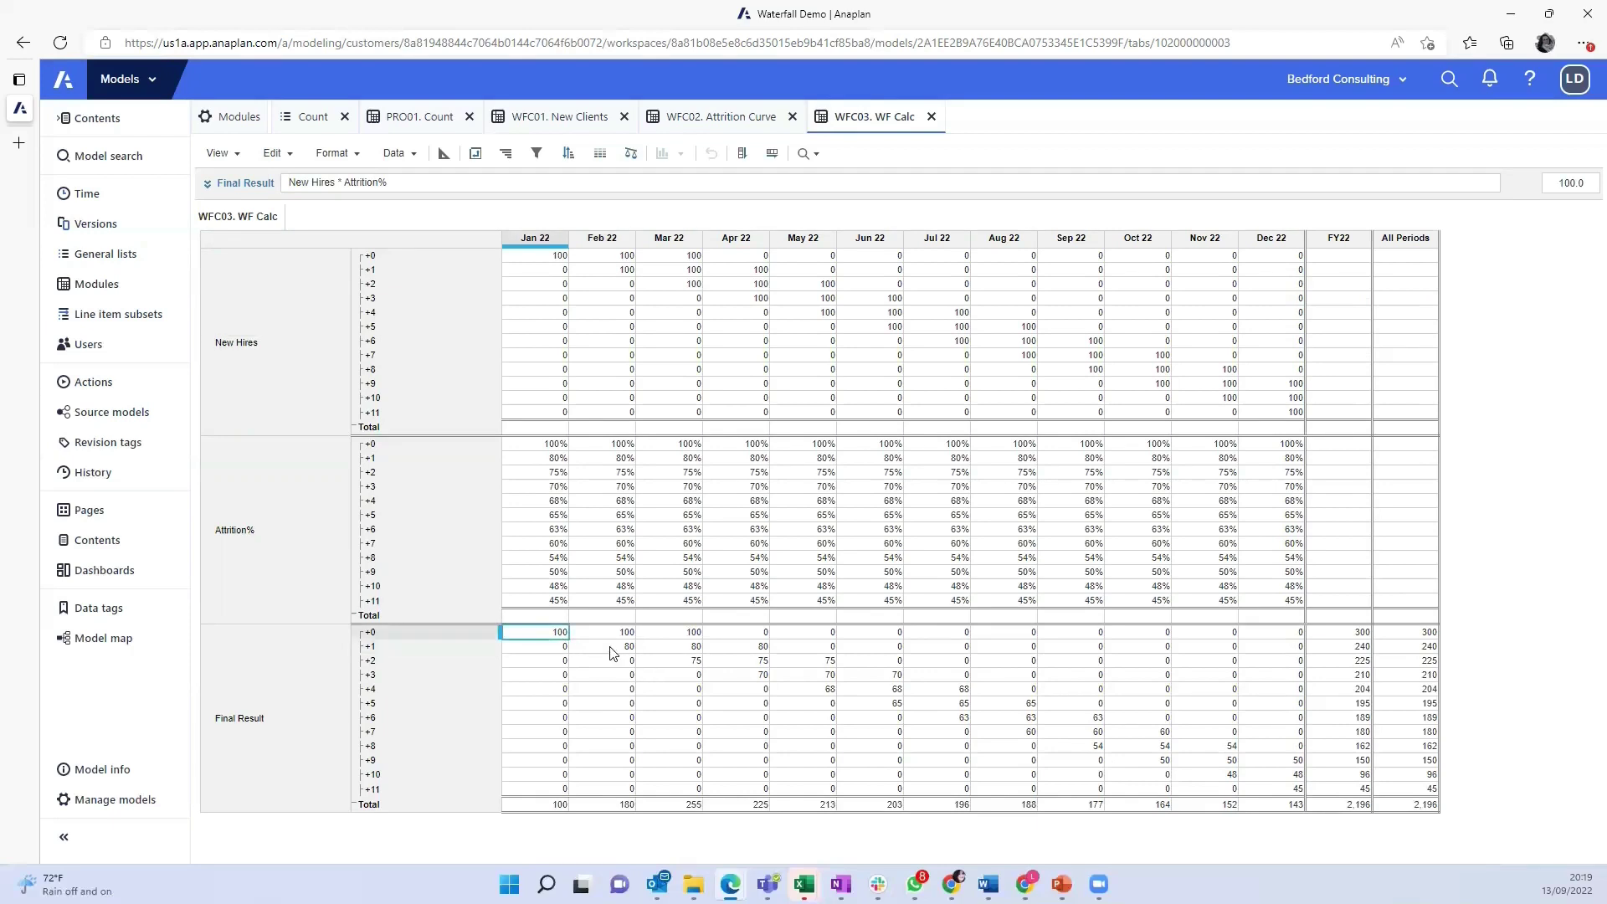
pyautogui.moveTo(540, 808); pyautogui.dragTo(1287, 813)
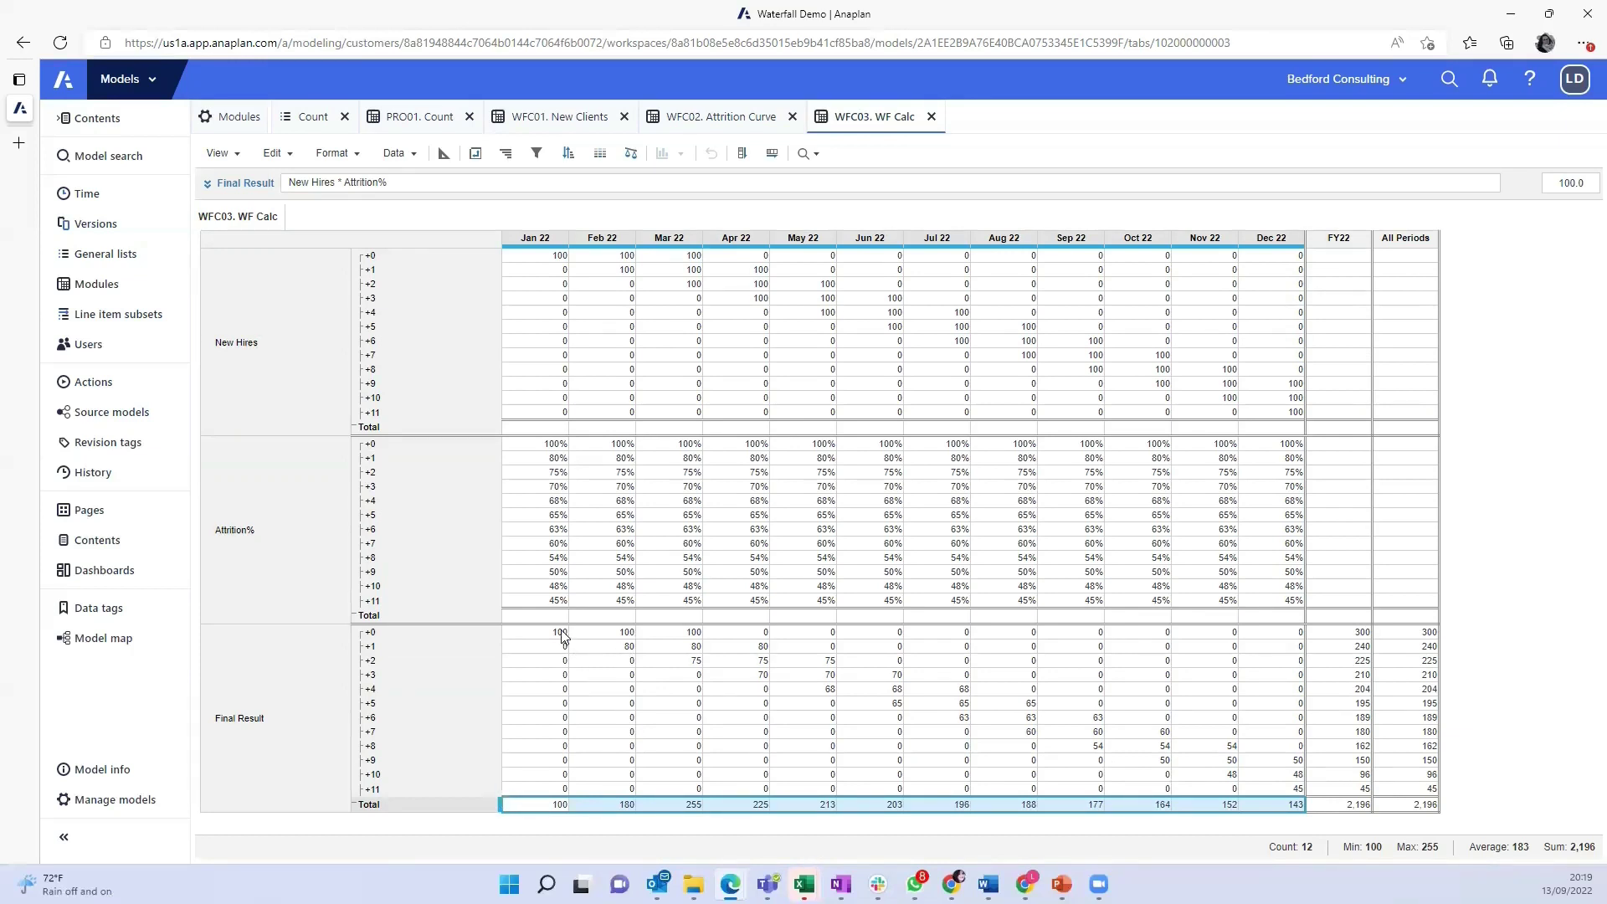
pyautogui.moveTo(562, 637); pyautogui.dragTo(552, 805)
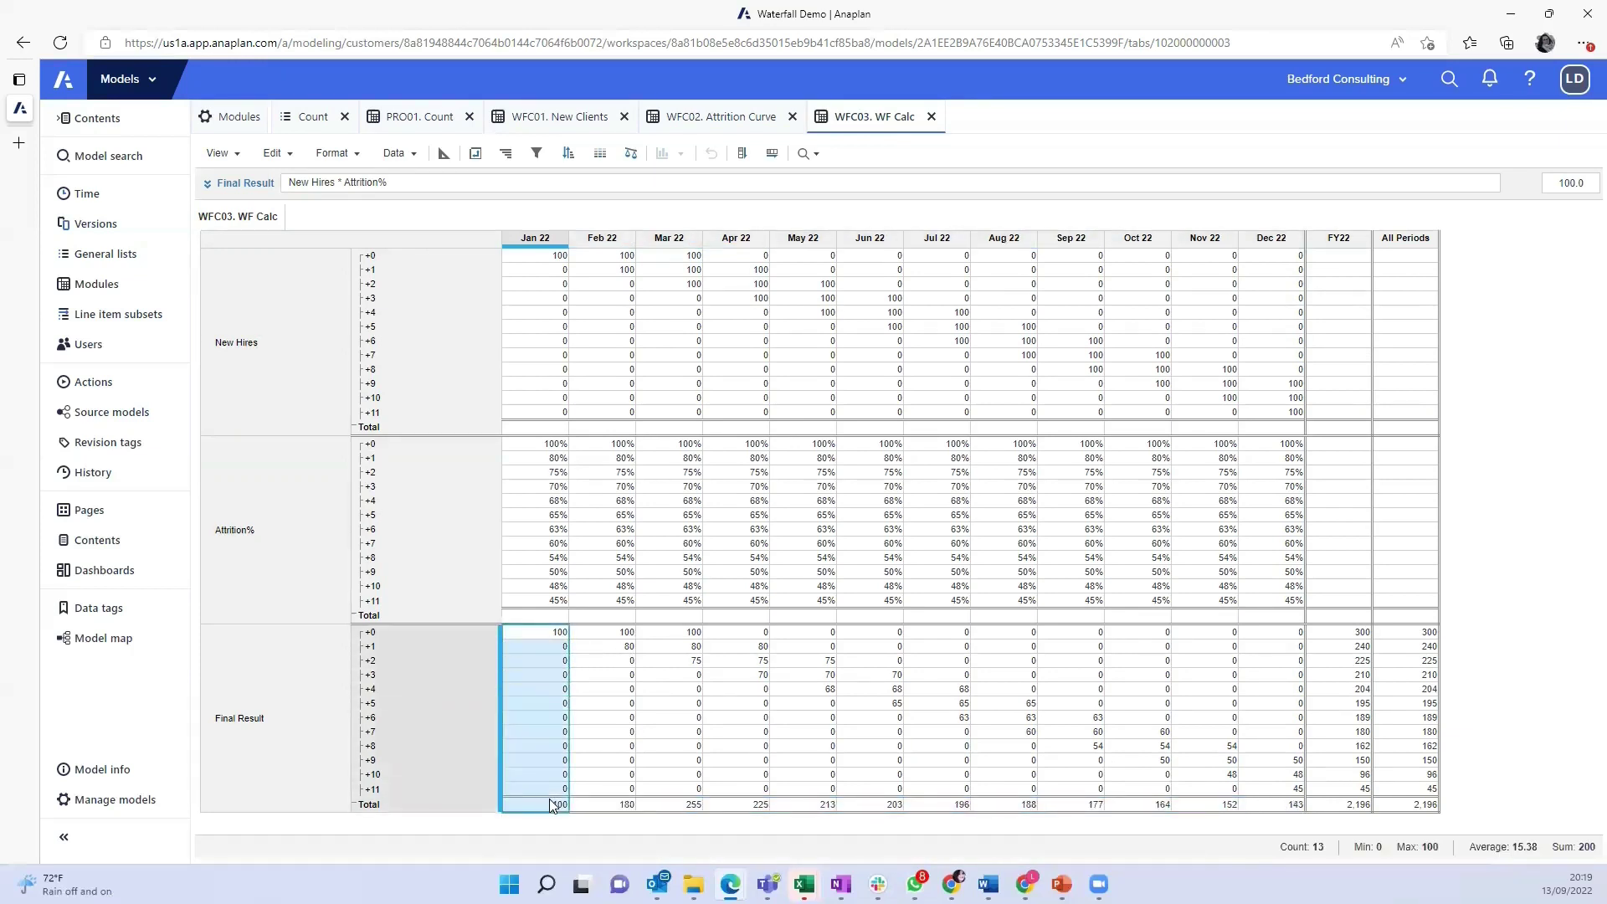
pyautogui.moveTo(630, 638); pyautogui.dragTo(631, 791)
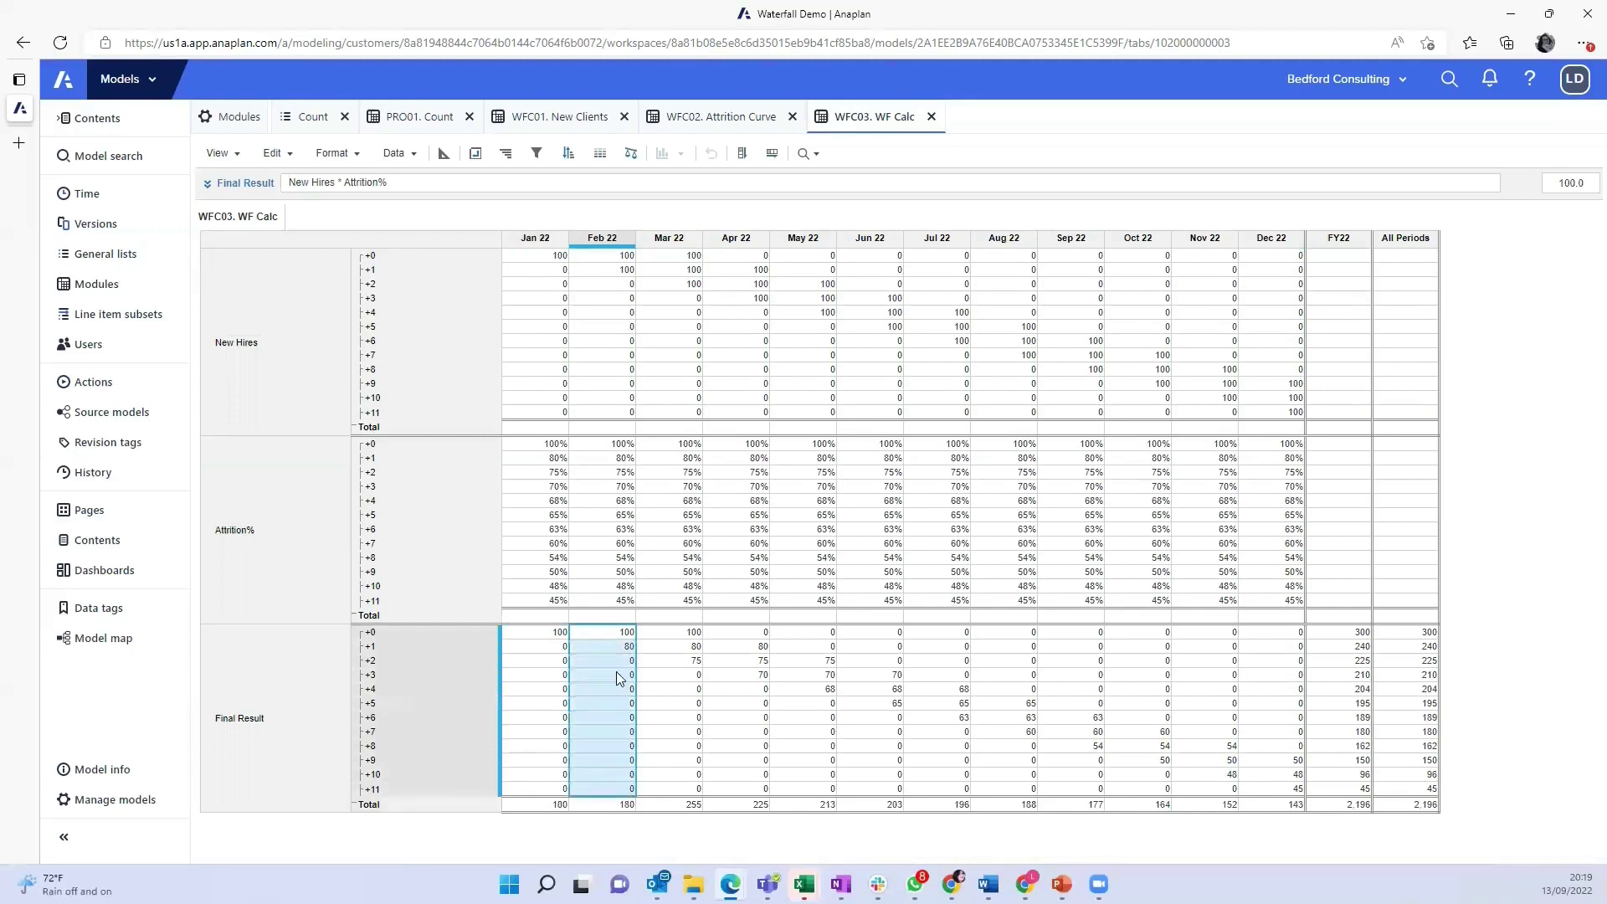
pyautogui.click(618, 635)
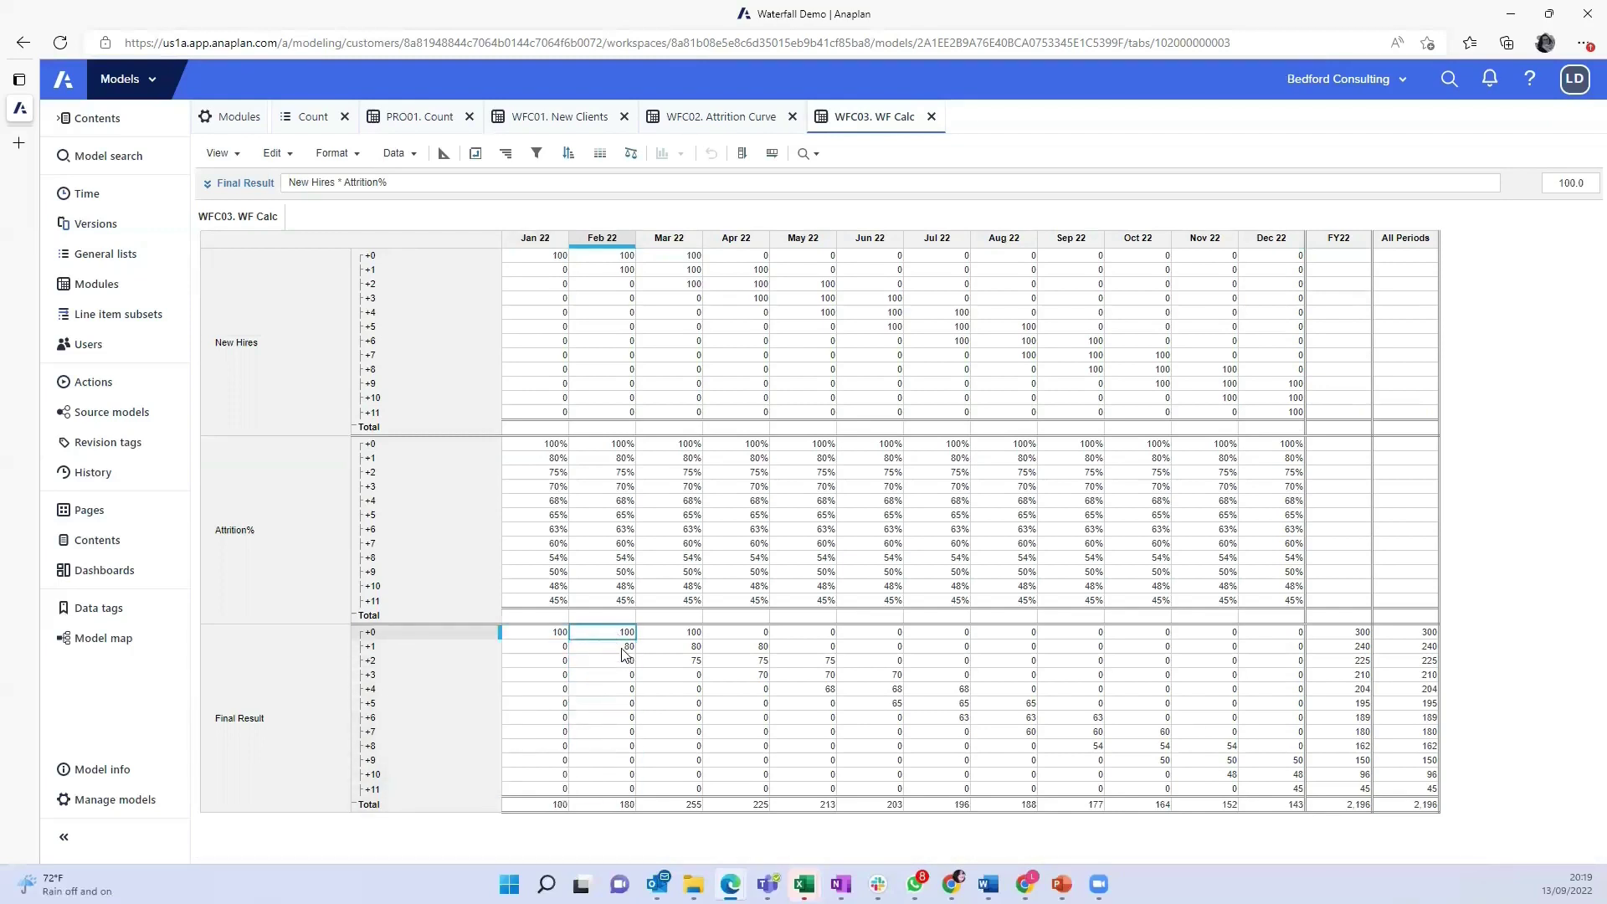
pyautogui.click(622, 648)
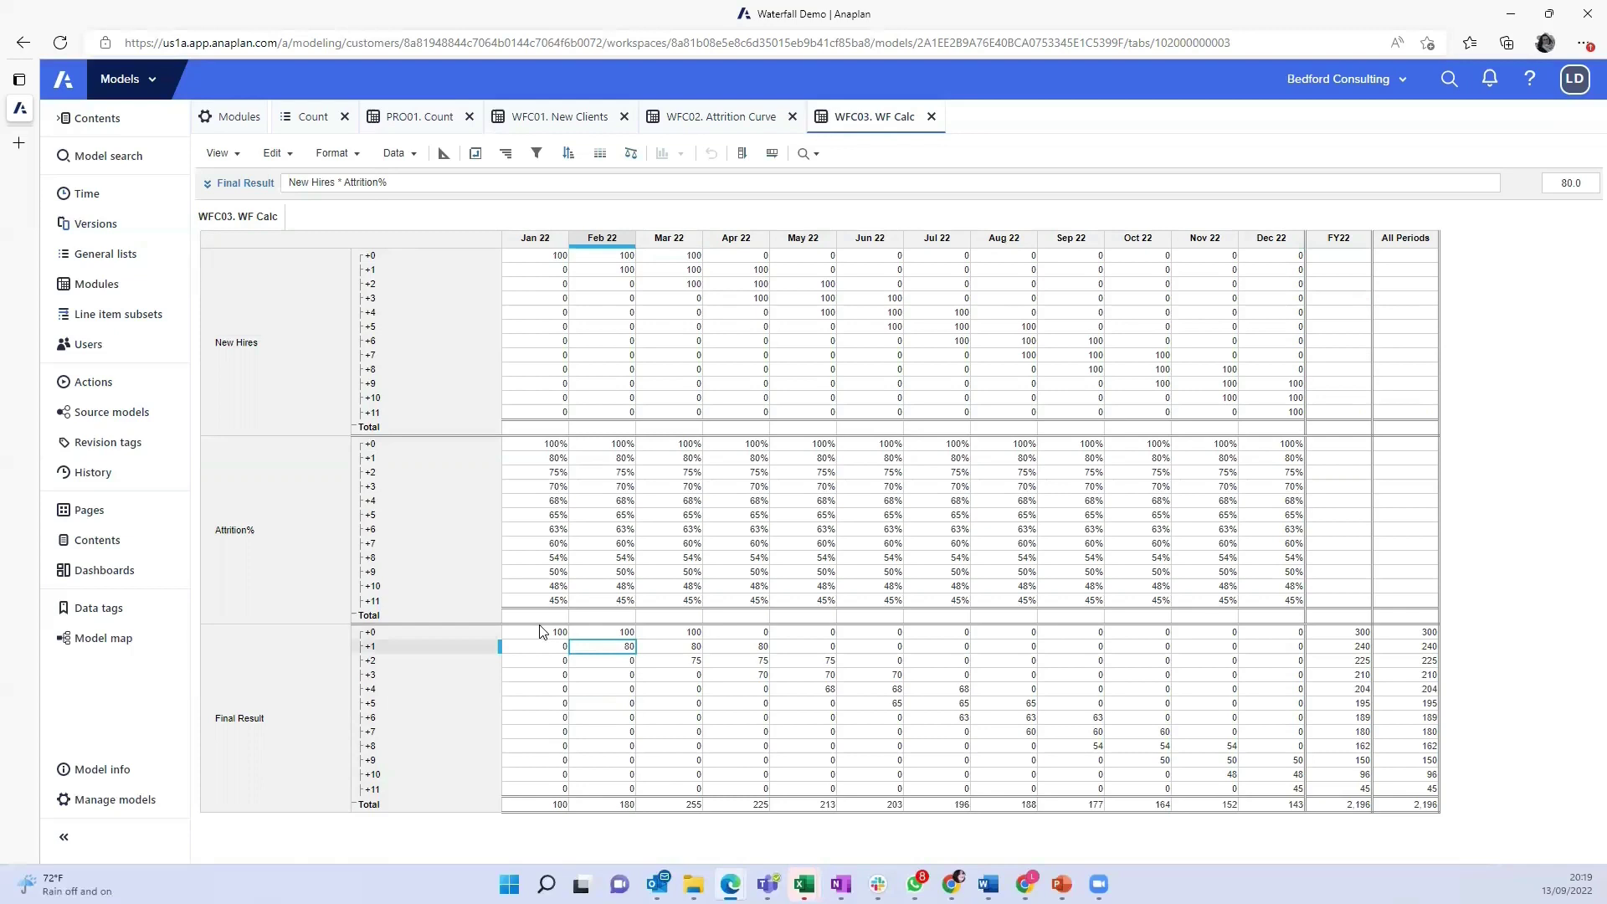
pyautogui.click(687, 635)
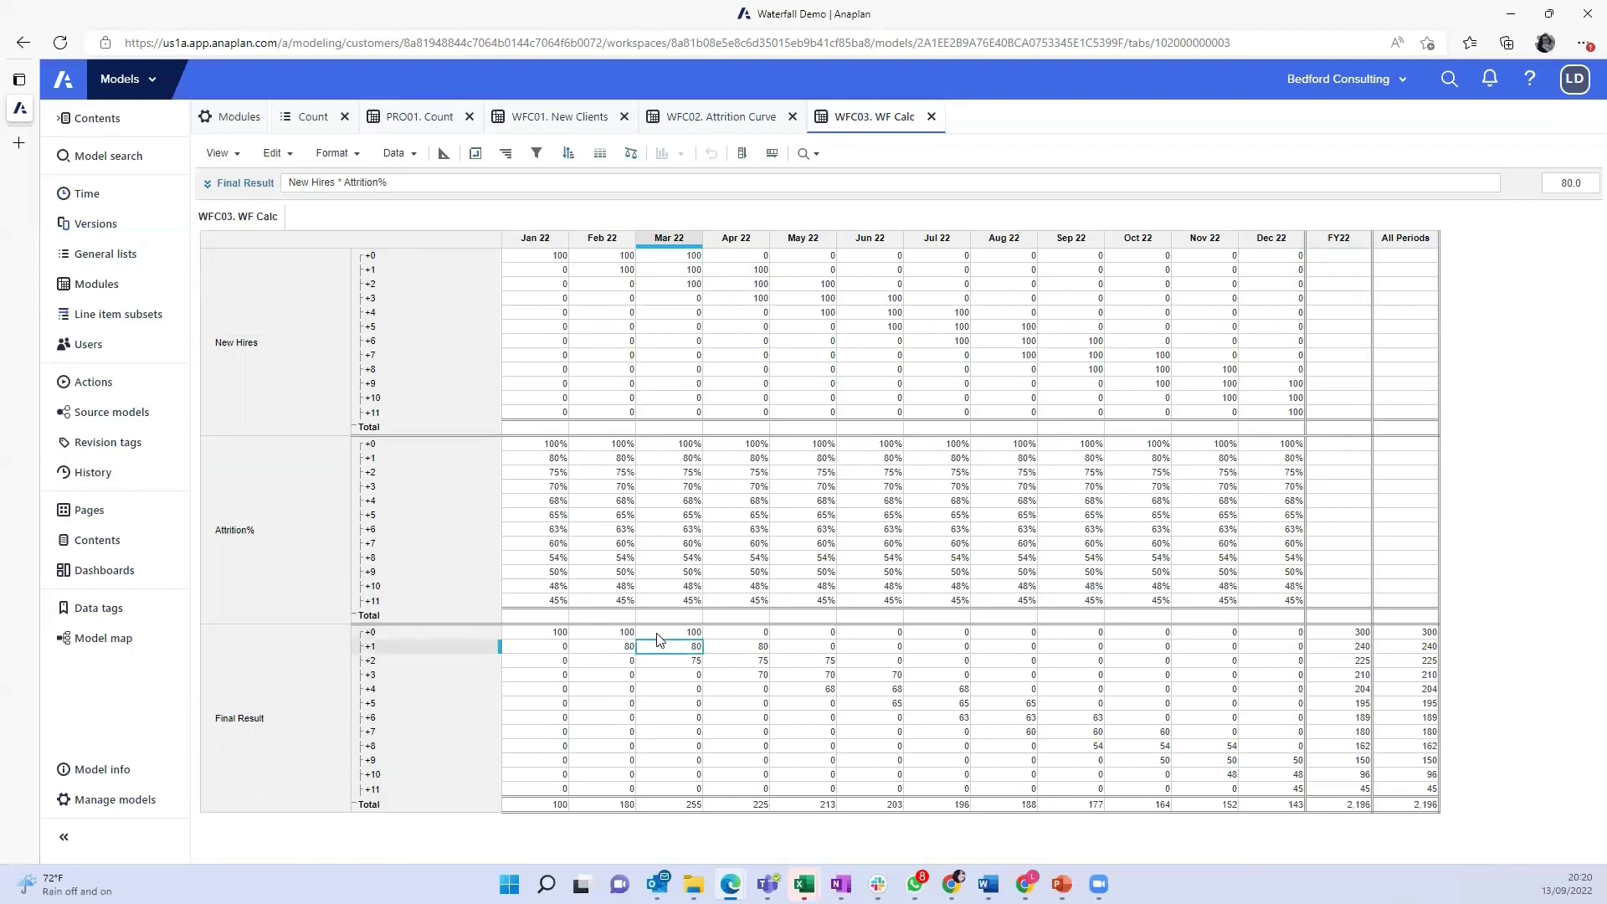
pyautogui.click(688, 665)
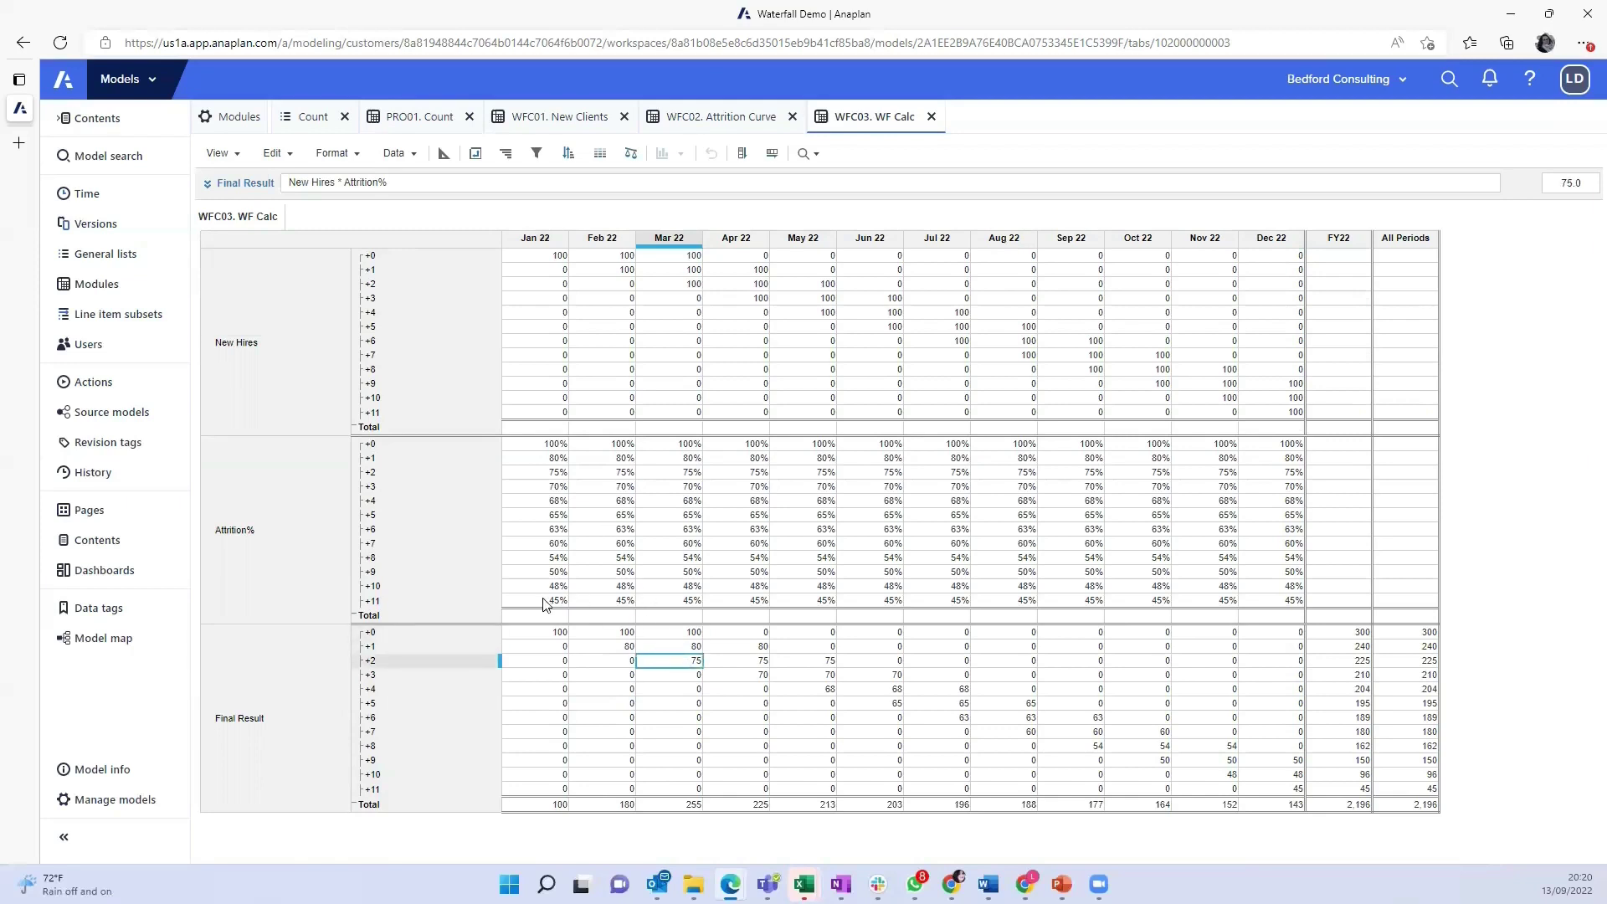
pyautogui.click(749, 646)
pyautogui.moveTo(899, 688); pyautogui.dragTo(1339, 796)
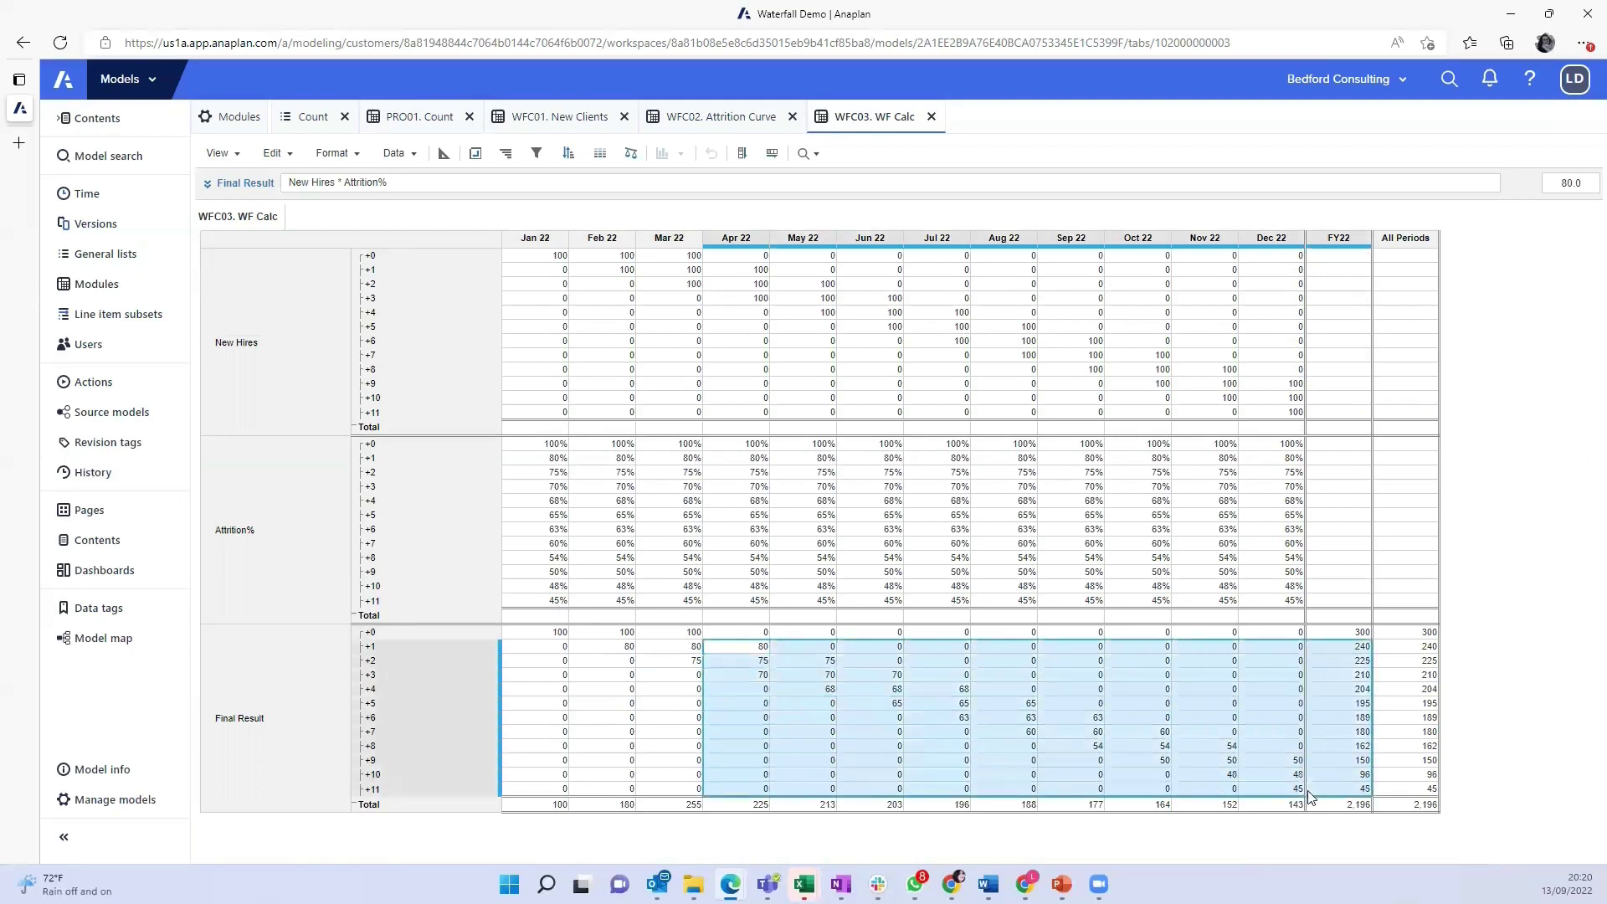
pyautogui.click(1274, 774)
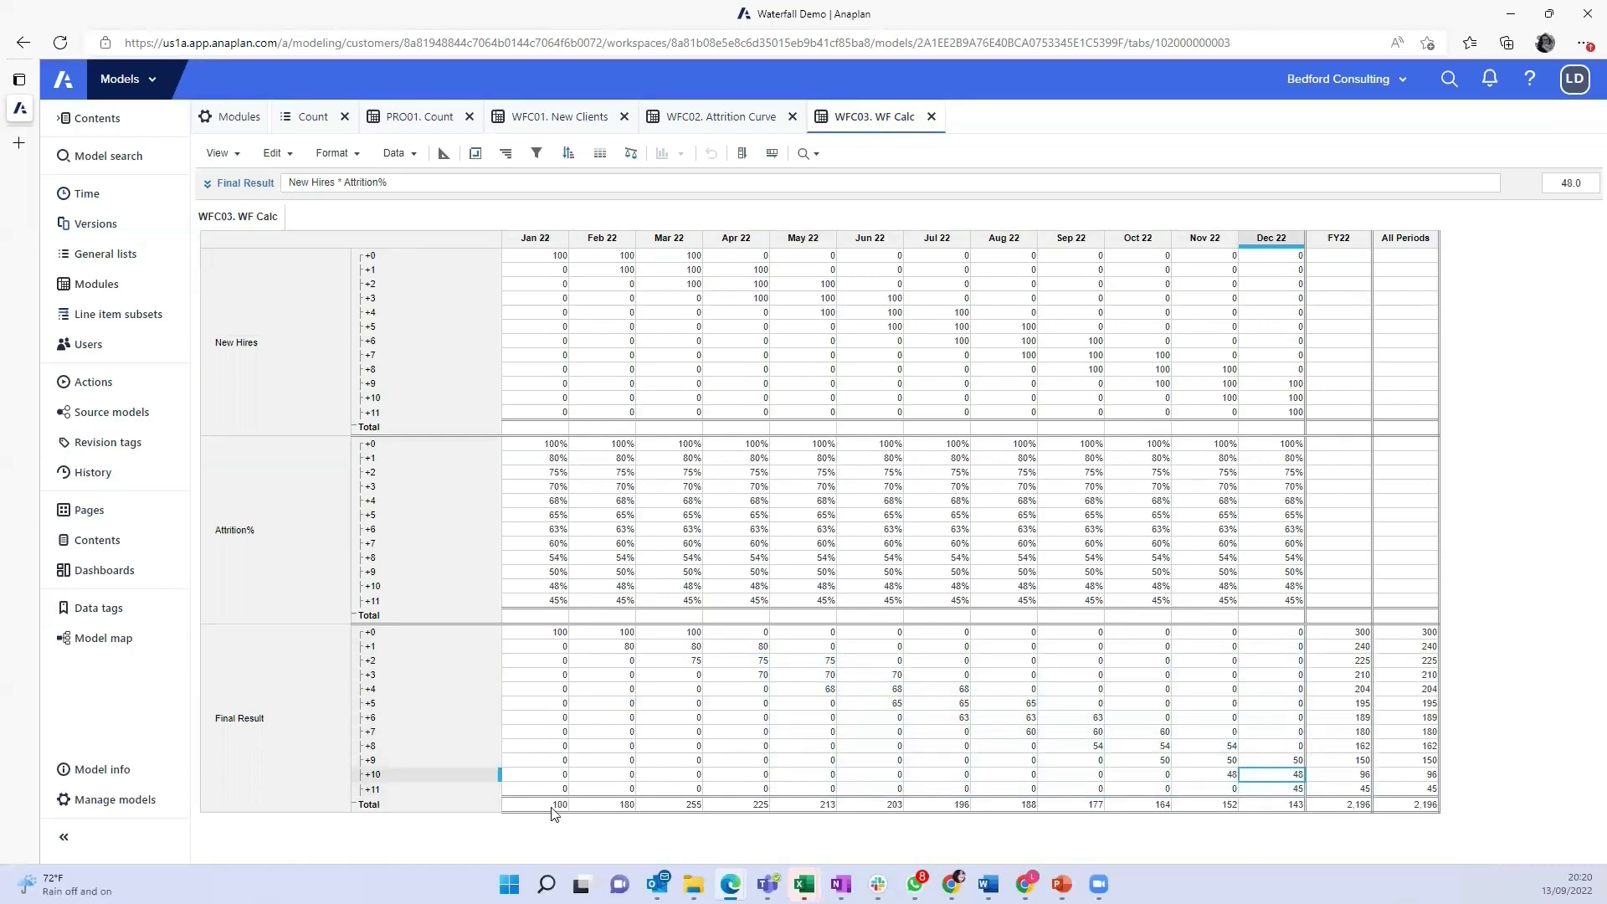
pyautogui.moveTo(553, 806); pyautogui.dragTo(1278, 824)
pyautogui.moveTo(557, 816); pyautogui.dragTo(1294, 808)
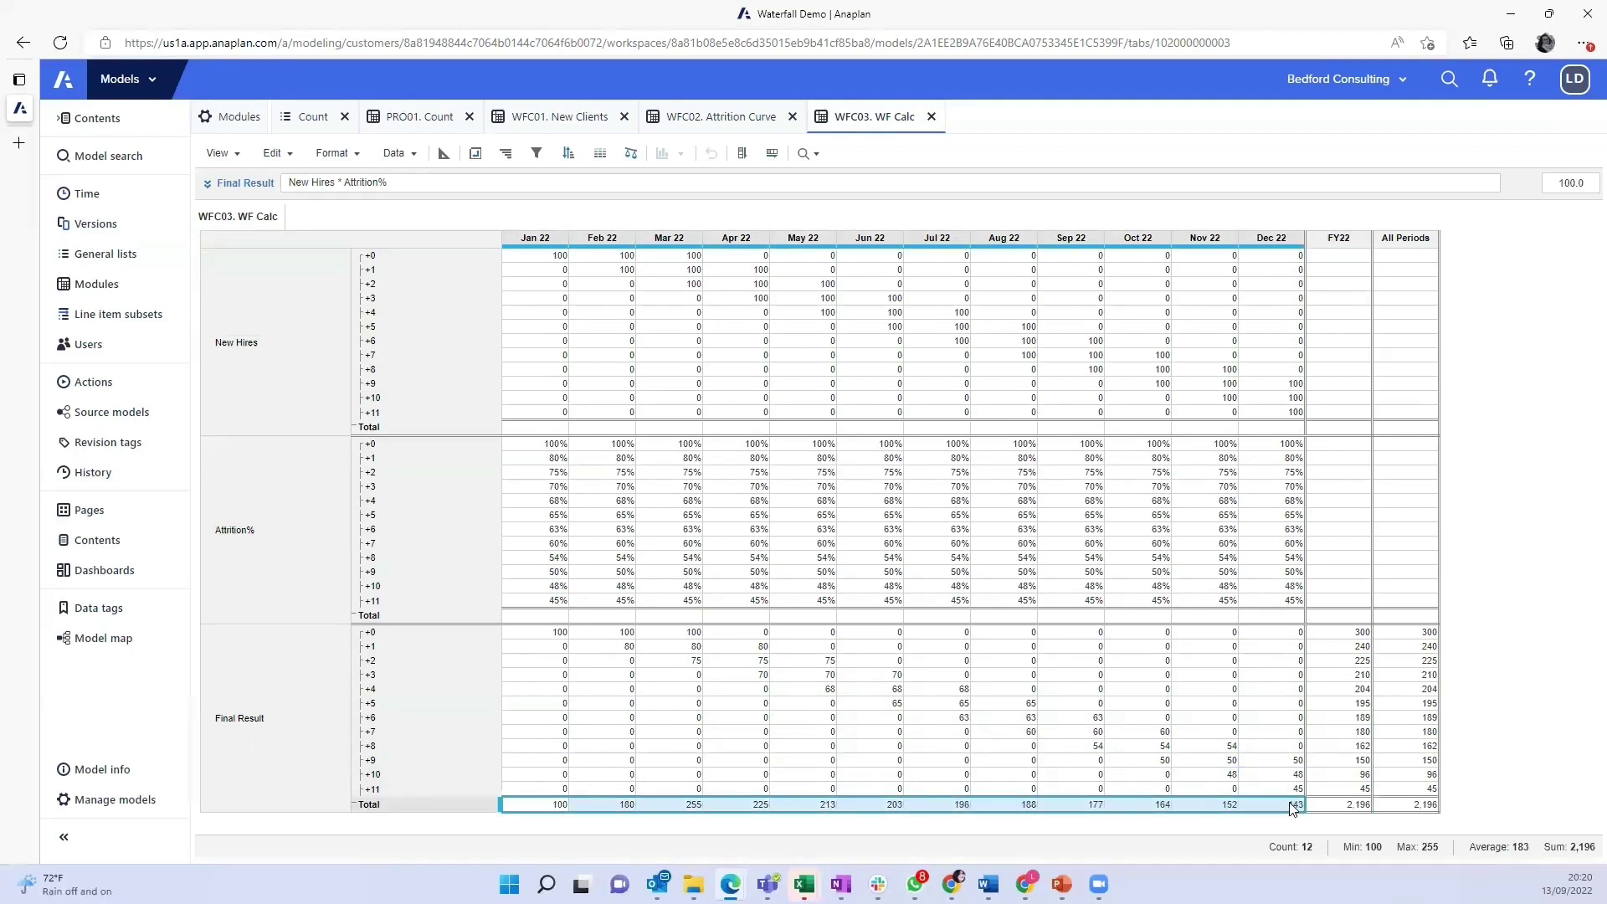